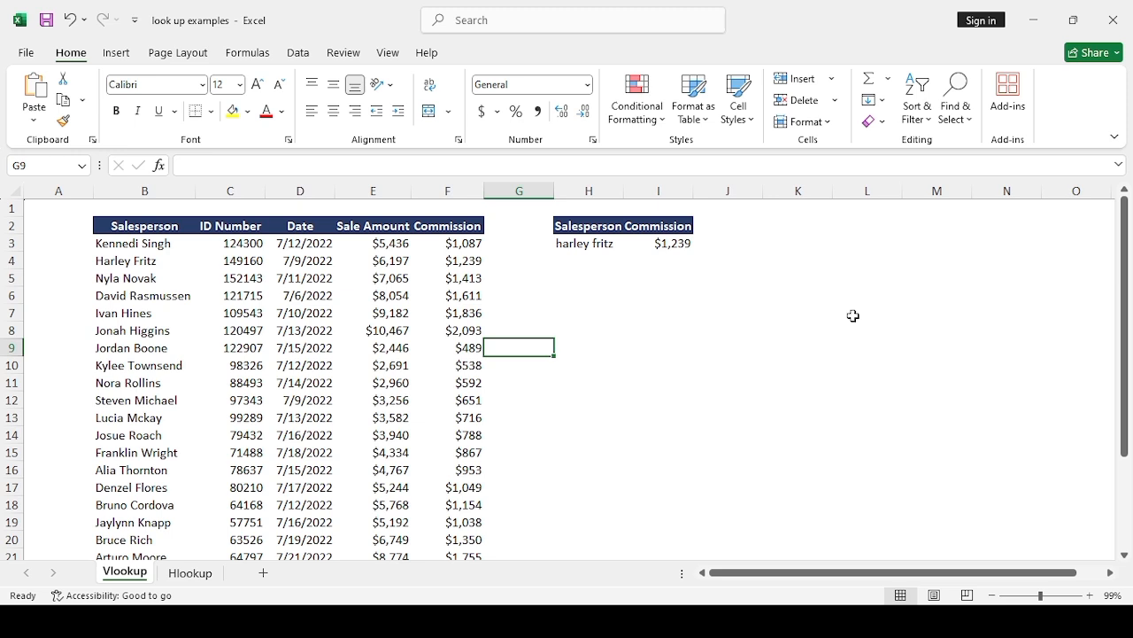
# Step: Clear the existing formula from the Commission result cell I3 of the lookup table
pyautogui.click(151, 246)
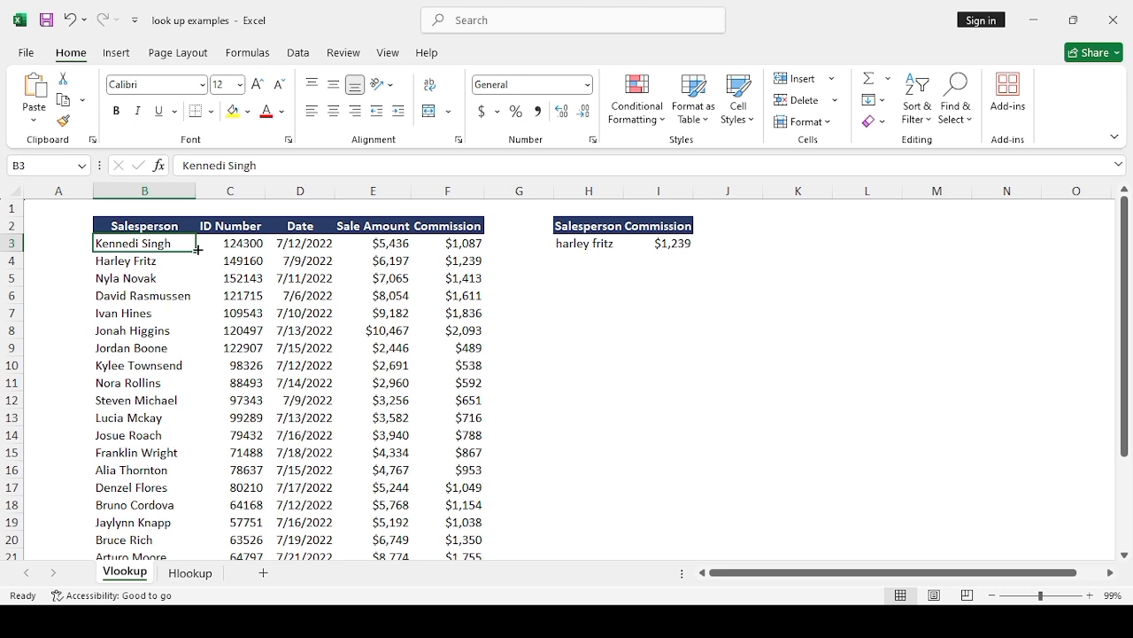
pyautogui.click(696, 241)
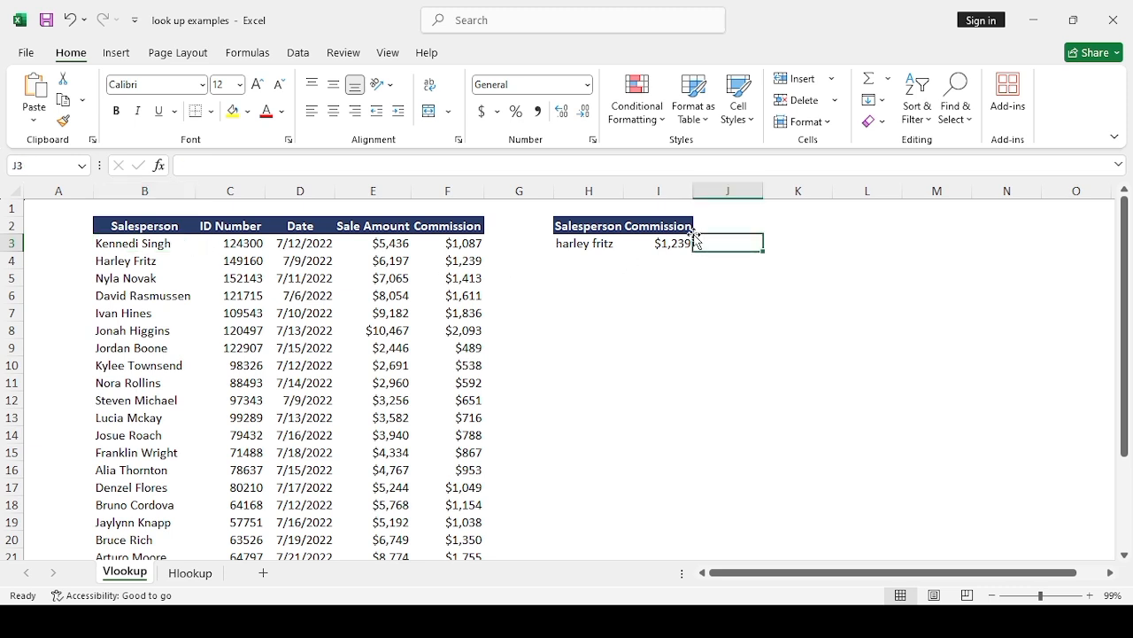
pyautogui.click(675, 242)
pyautogui.doubleClick(675, 242)
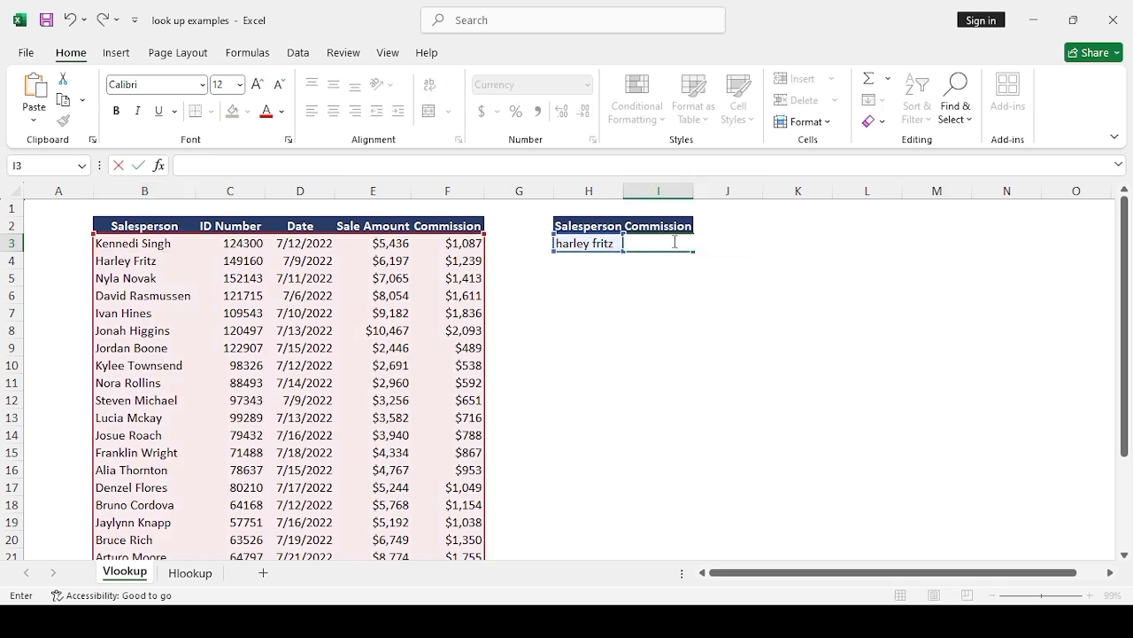
pyautogui.click(671, 255)
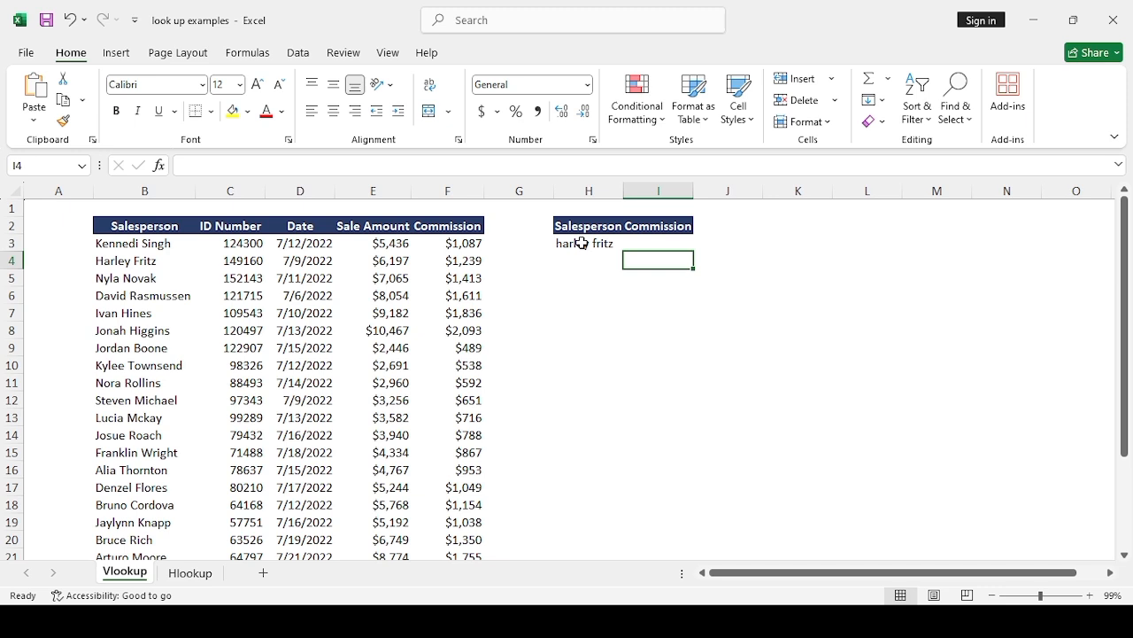
# Step: Start a VLOOKUP formula in cell I3 with H3 as the lookup value
pyautogui.click(647, 241)
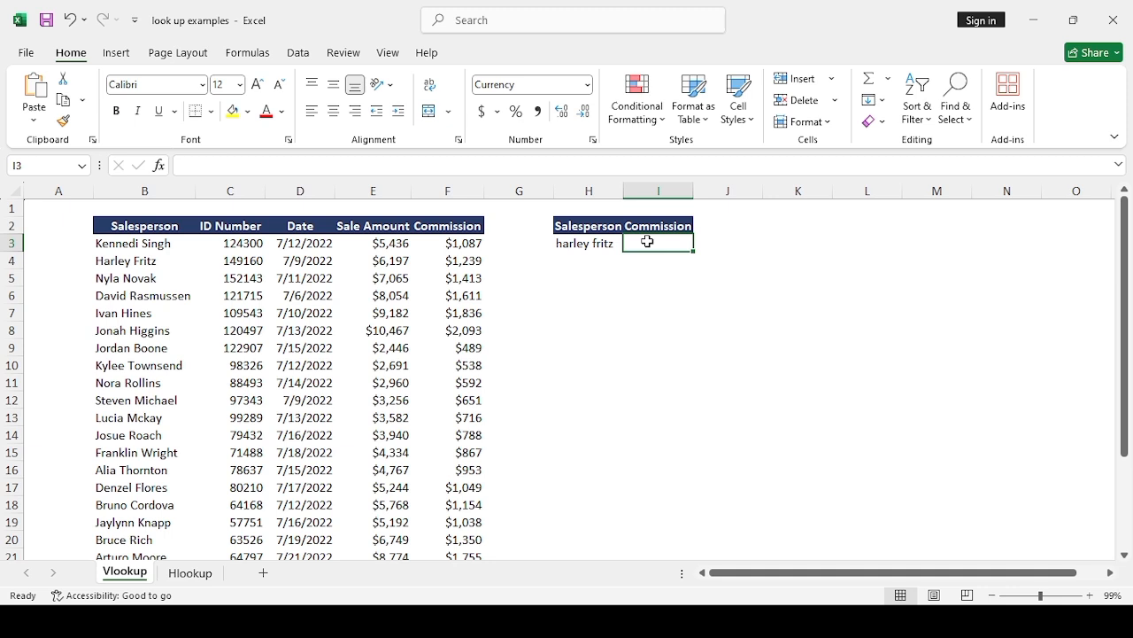
pyautogui.click(579, 245)
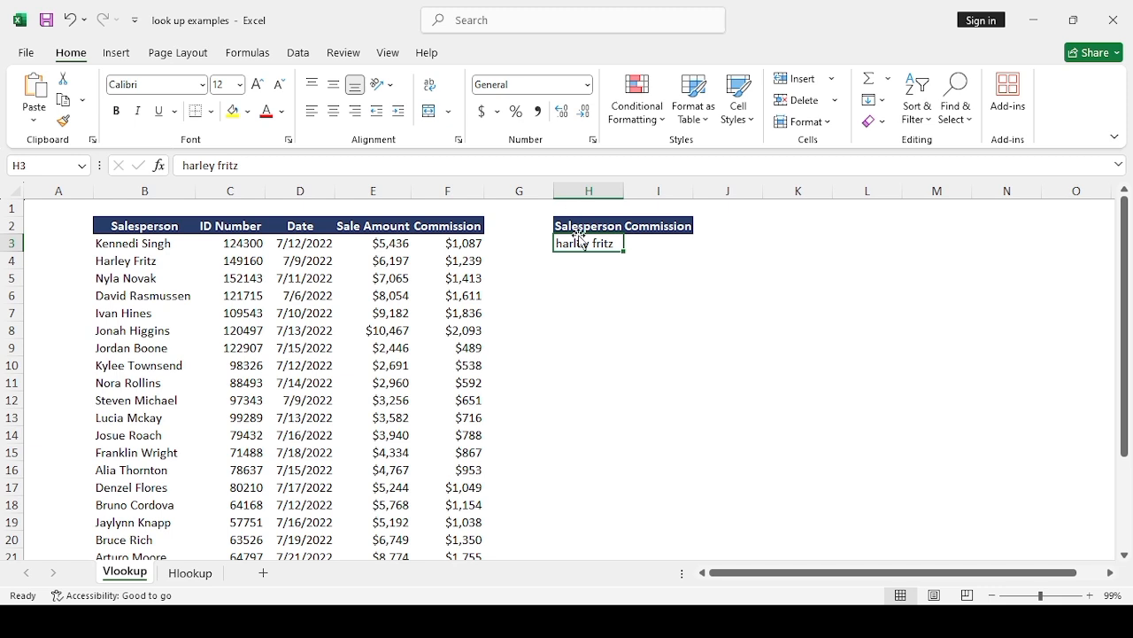
pyautogui.click(655, 244)
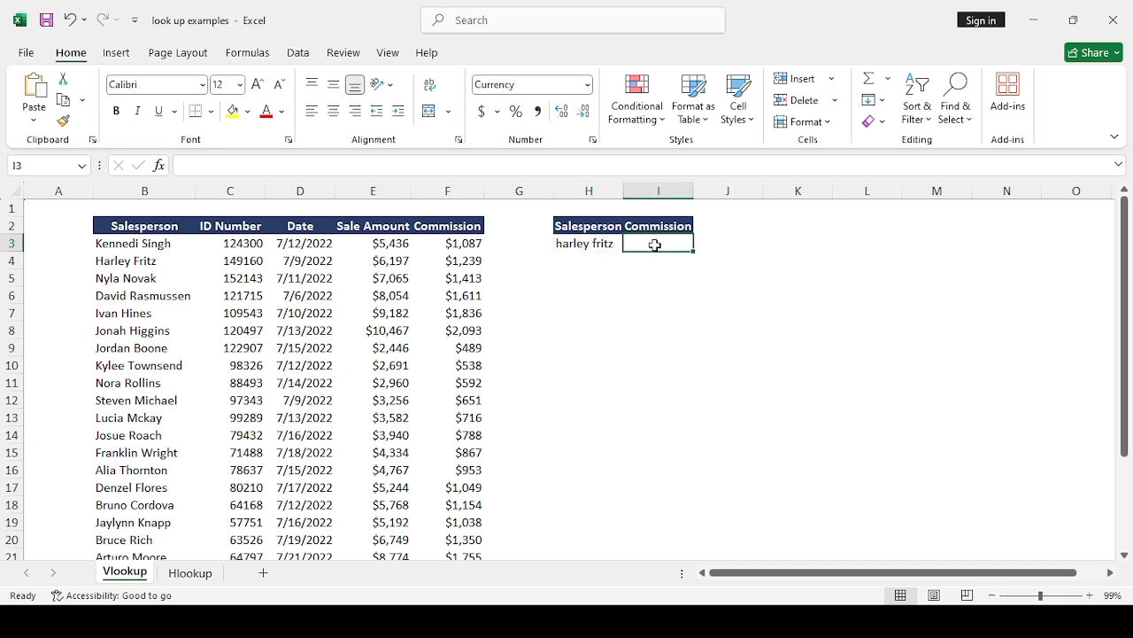
pyautogui.write('=')
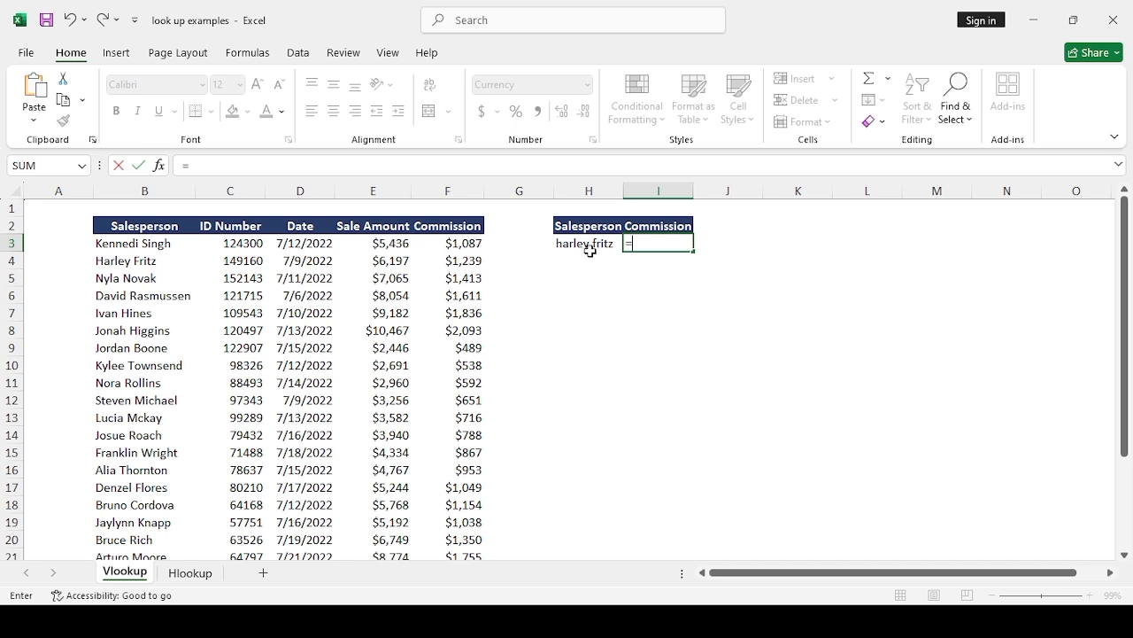
pyautogui.write('vlo')
pyautogui.press('Tab')
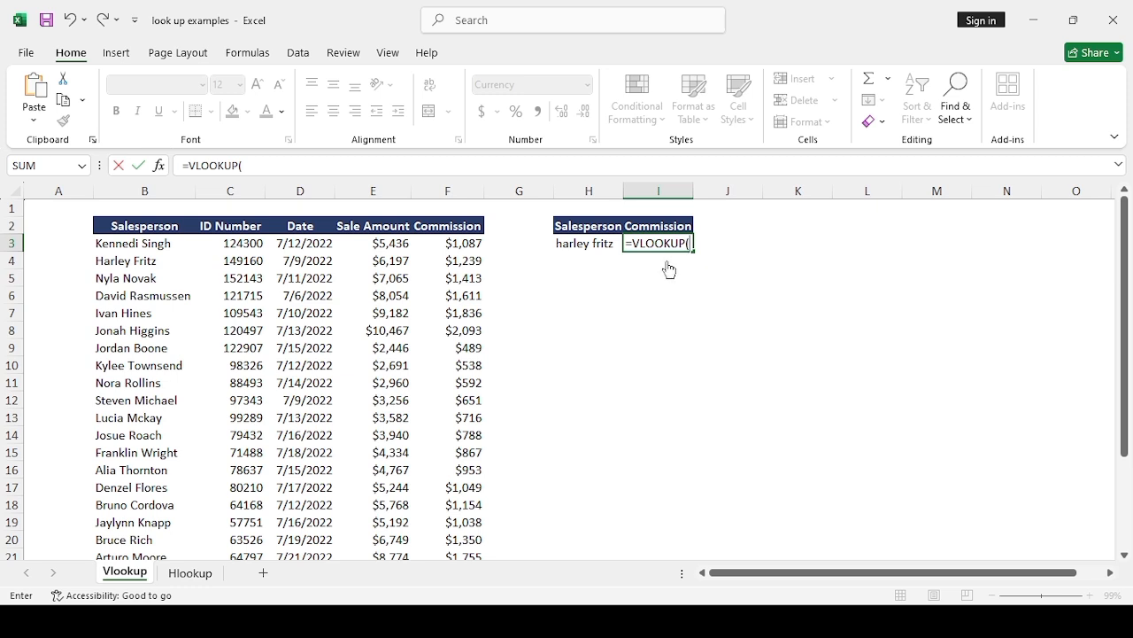
pyautogui.click(591, 244)
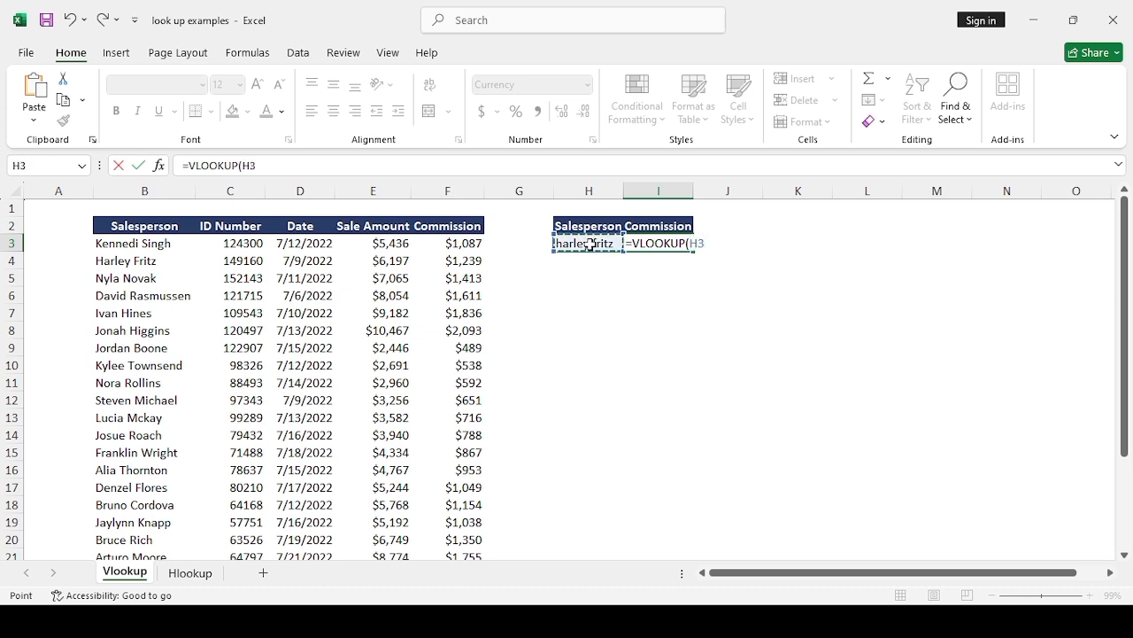
pyautogui.write(',')
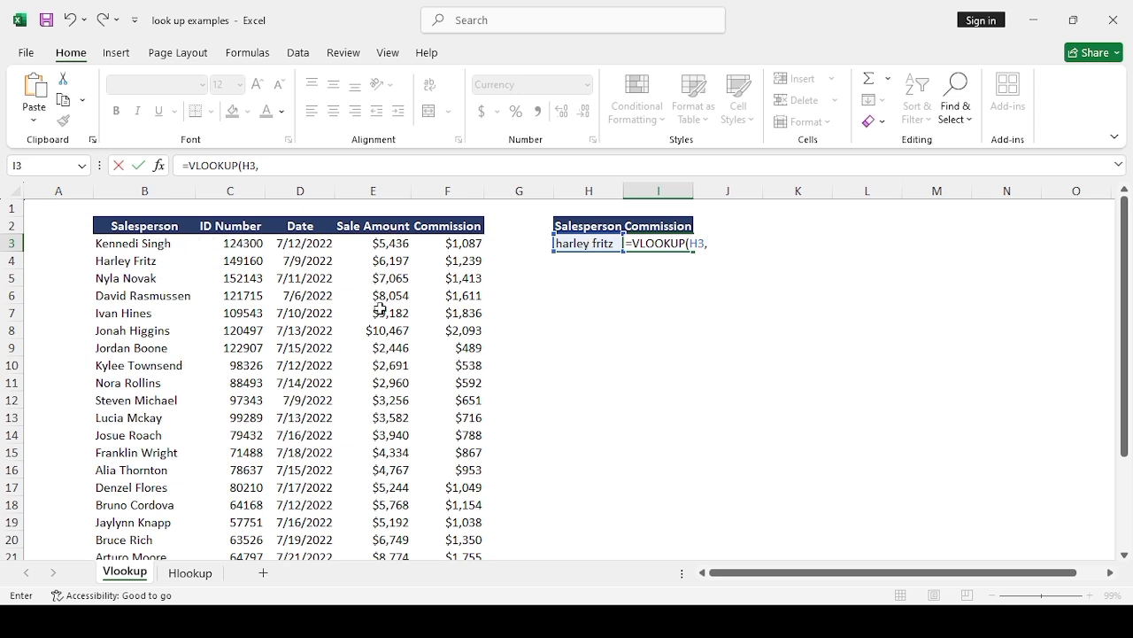
# Step: Set the VLOOKUP table array to the full sales data range B3:F24
pyautogui.click(116, 244)
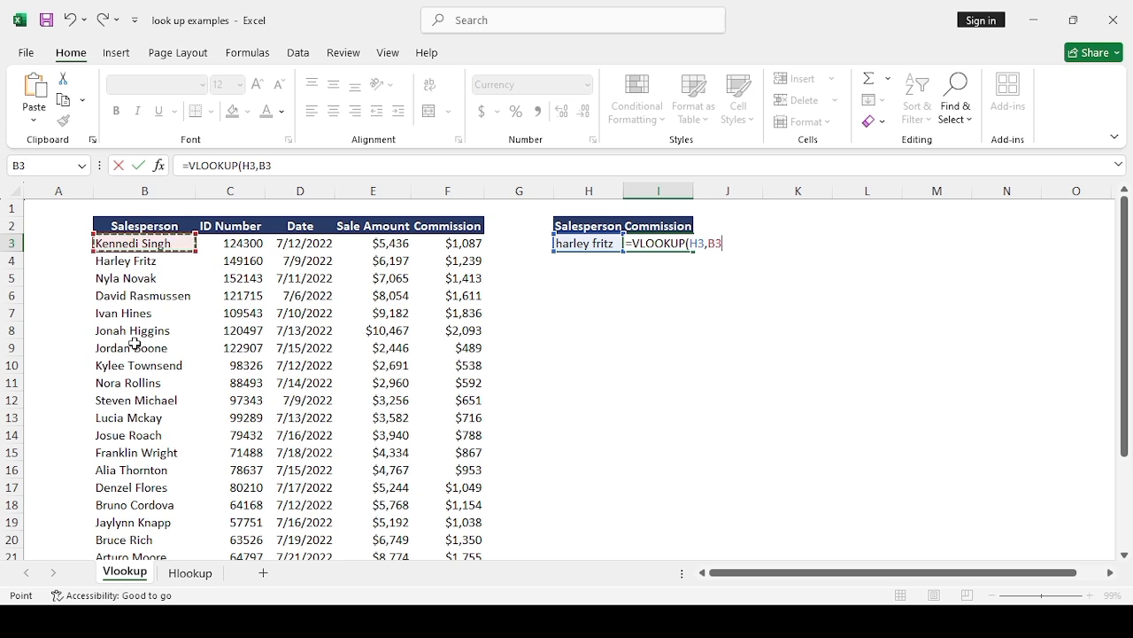
pyautogui.hotkey('ctrl', 'shift', 'Down')
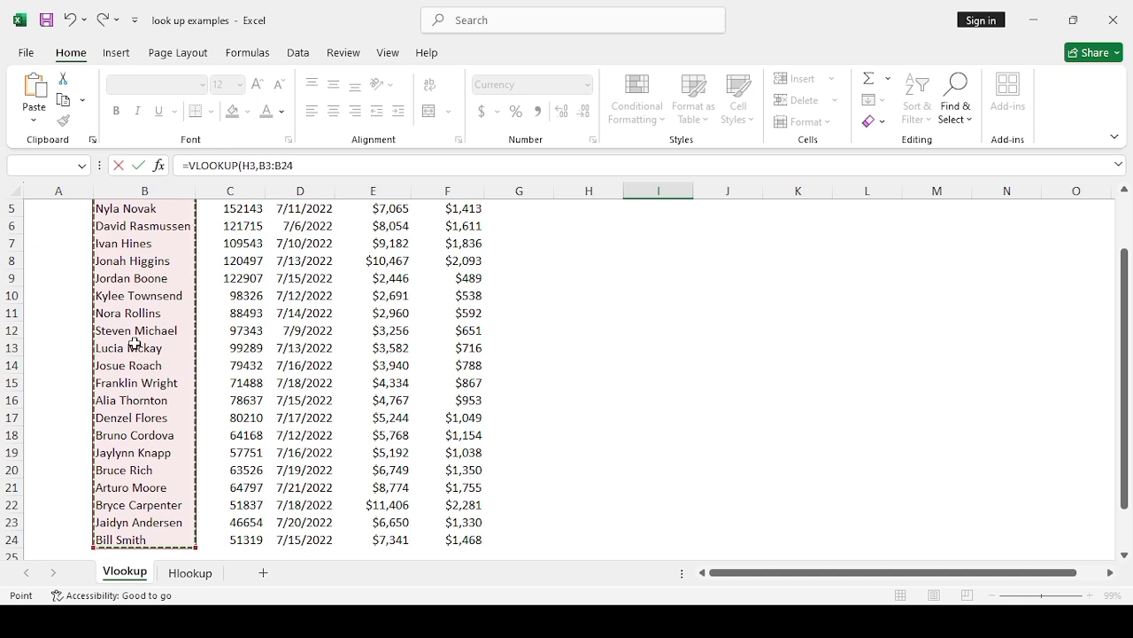
pyautogui.hotkey('ctrl', 'shift', 'Right')
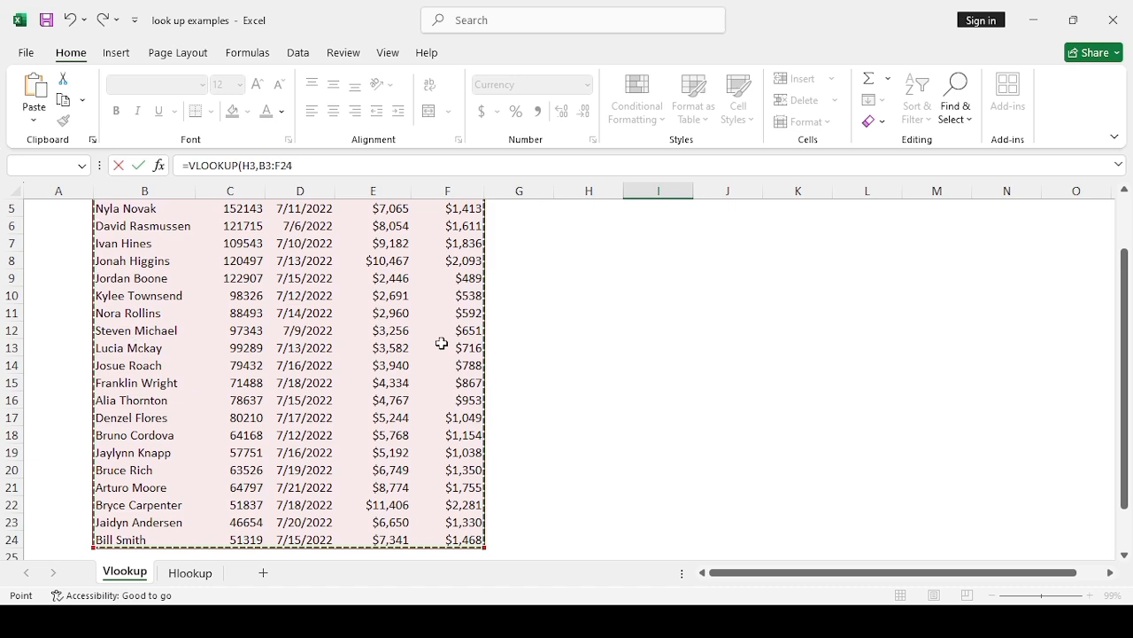
pyautogui.moveTo(1113, 268); pyautogui.dragTo(1119, 211)
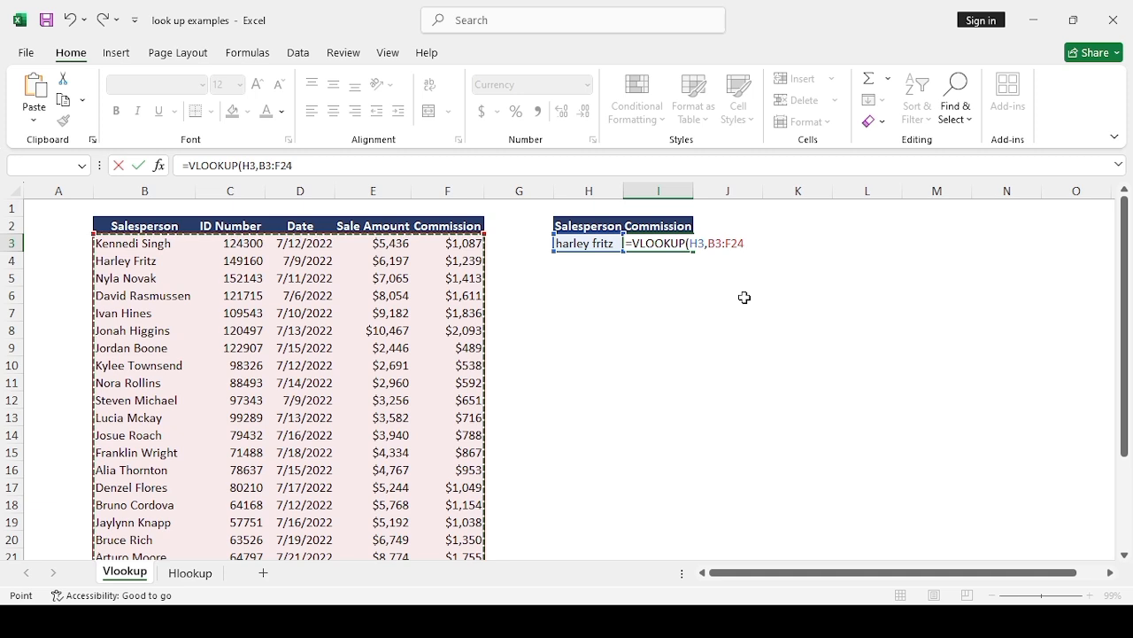
pyautogui.write(',')
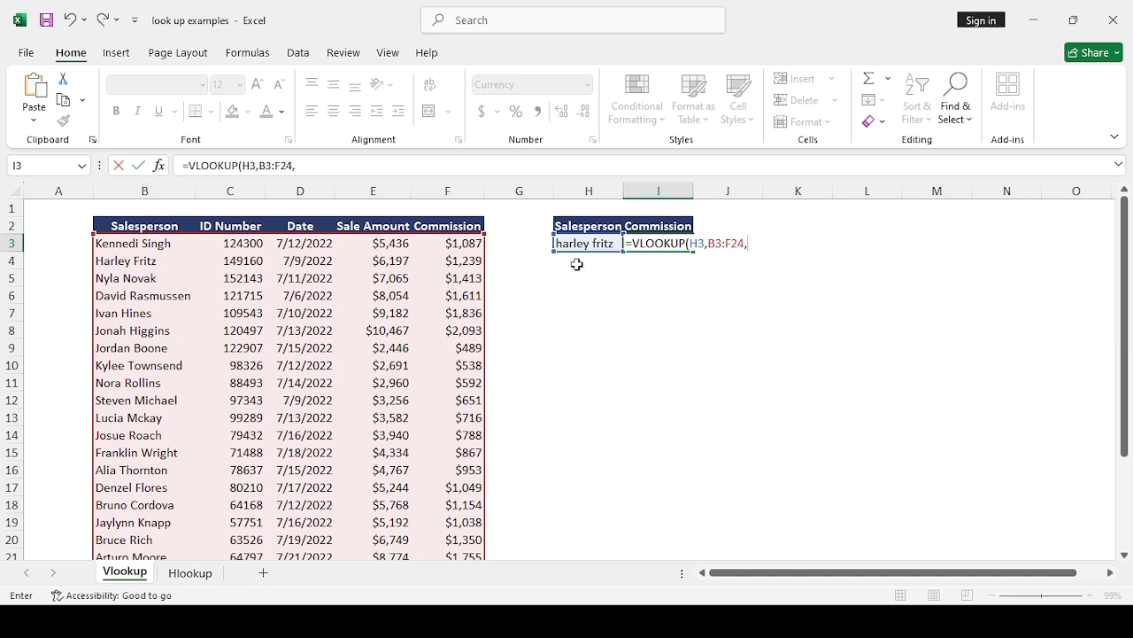
# Step: Complete the VLOOKUP with column index 5 and FALSE for exact match, and compare its result with the commission in F4
pyautogui.write('5,')
pyautogui.write('FALSE')
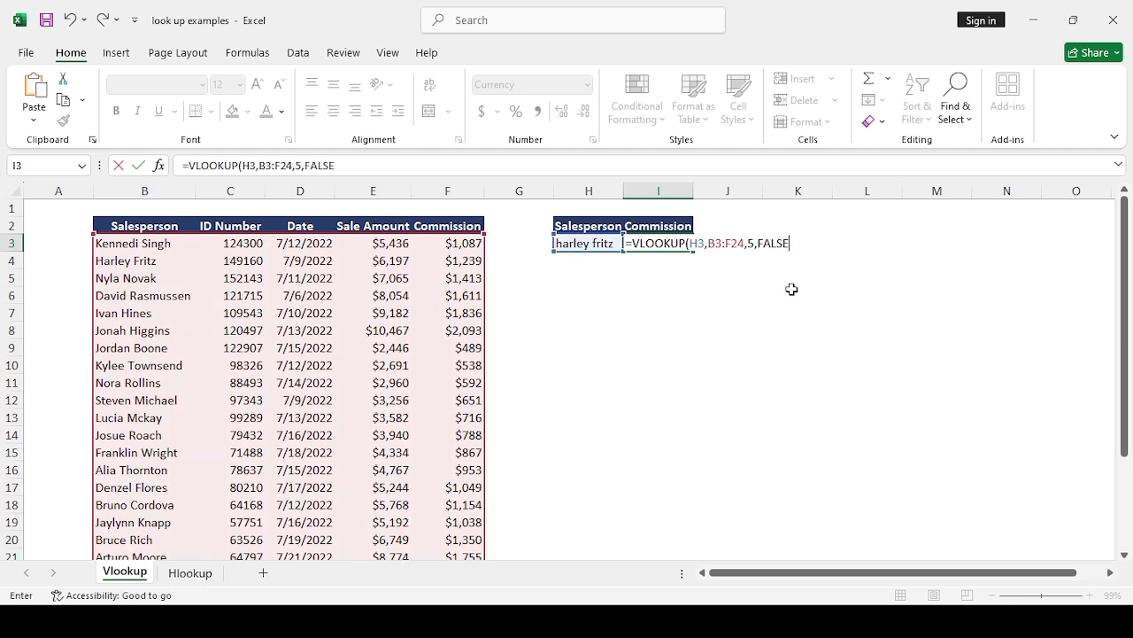
pyautogui.write(')')
pyautogui.press('Return')
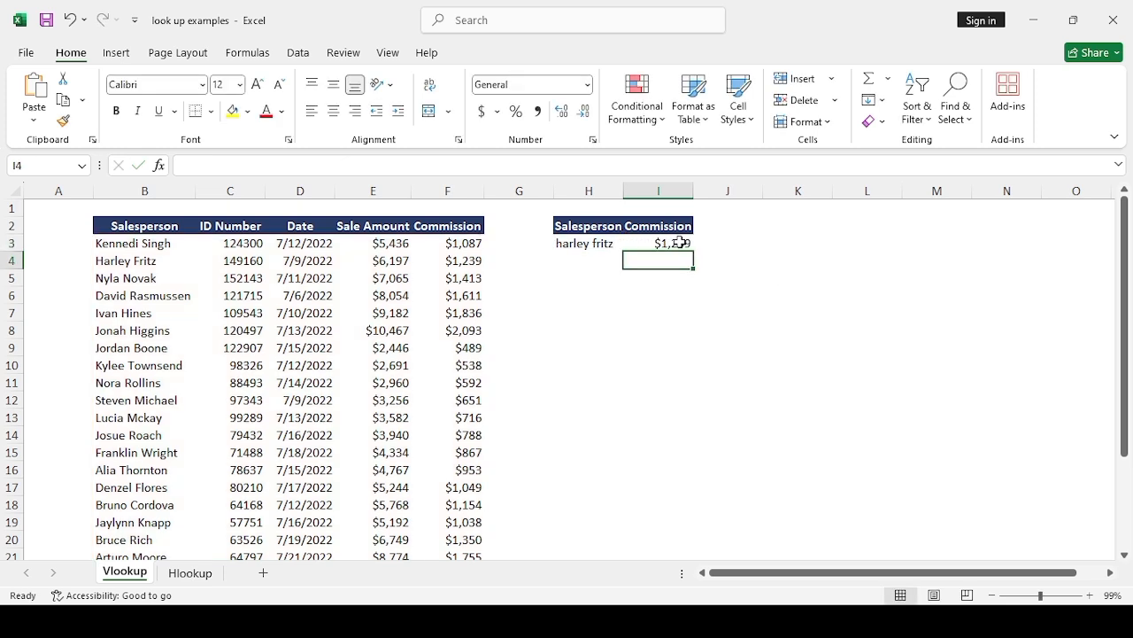
pyautogui.click(679, 243)
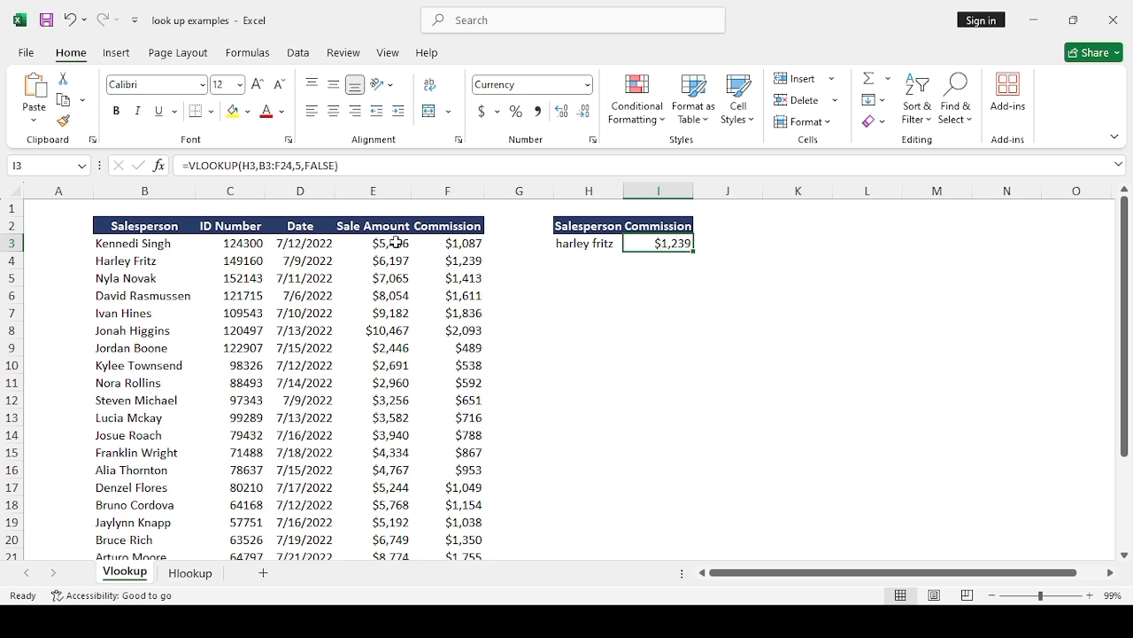
pyautogui.click(165, 263)
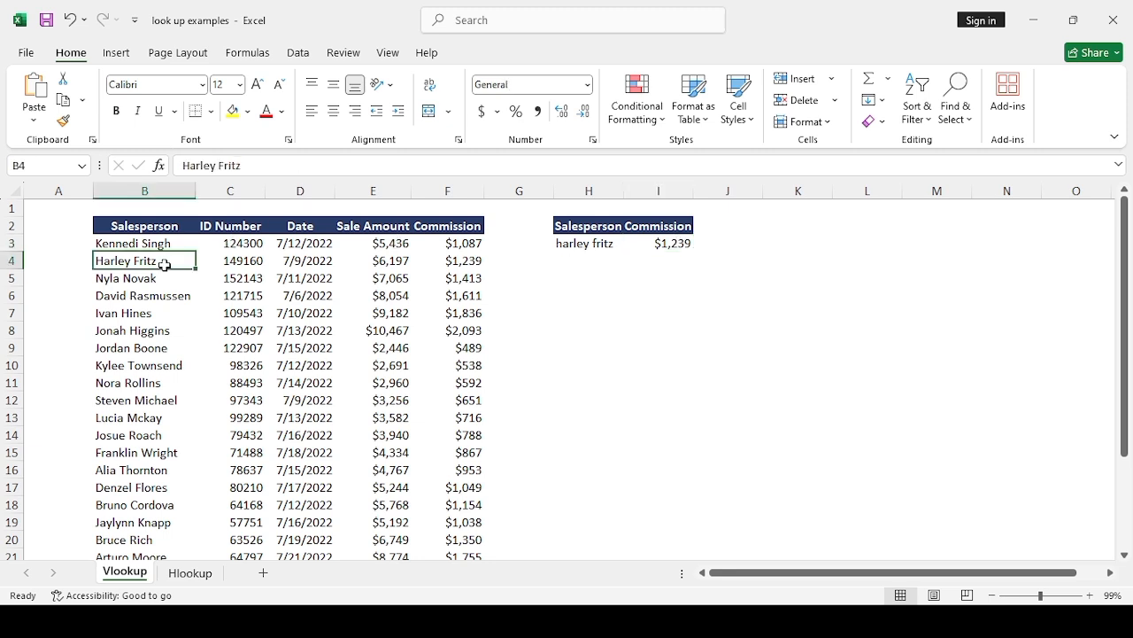
pyautogui.click(459, 263)
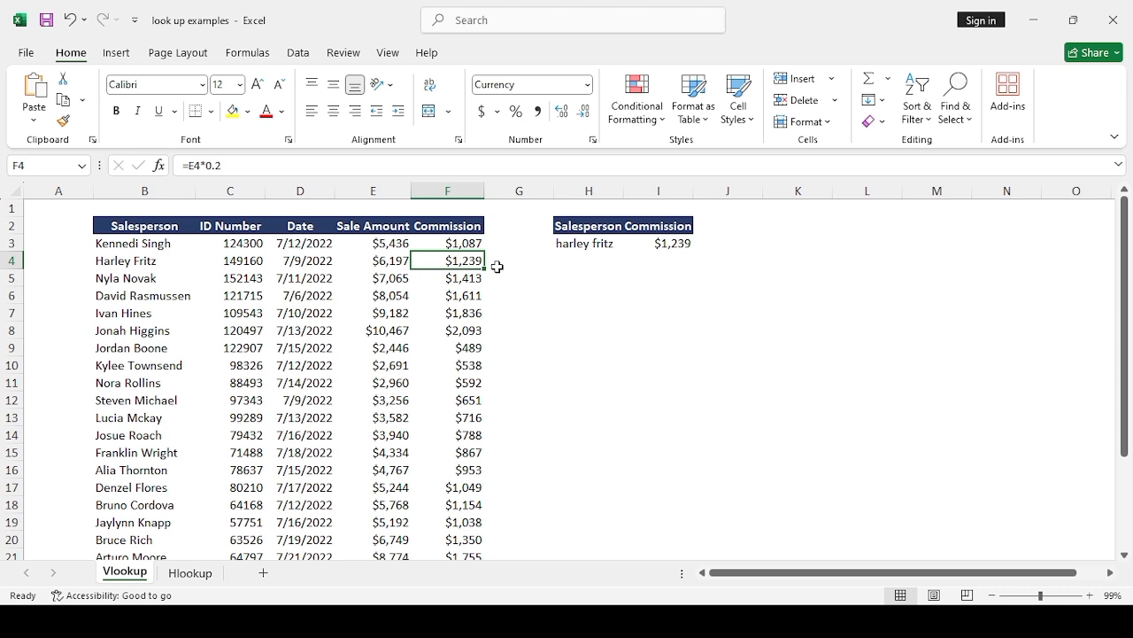
# Step: Replace the lookup name in H3 with the salesperson from row 11 and compare the result with that row's commission
pyautogui.click(586, 243)
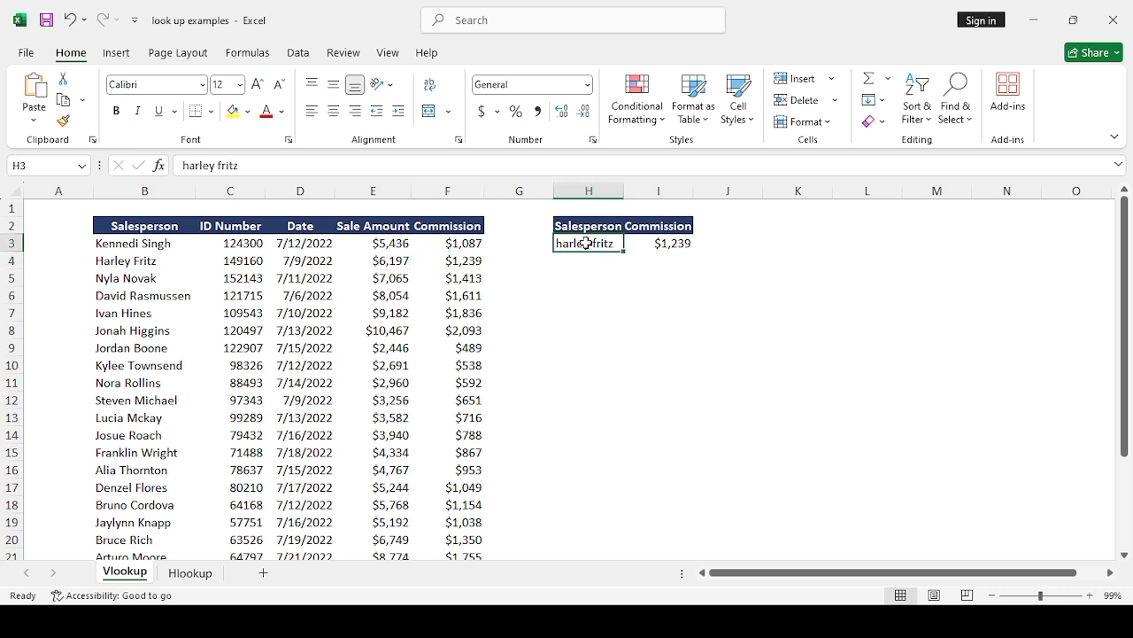
pyautogui.press('BackSpace')
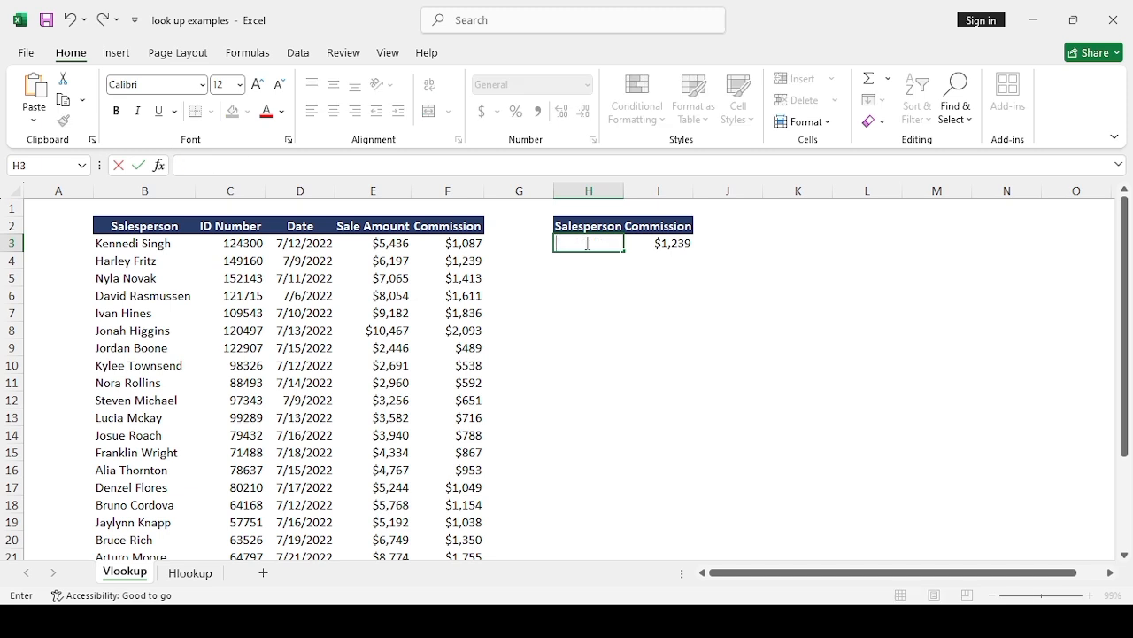
pyautogui.write('Nora Rollins')
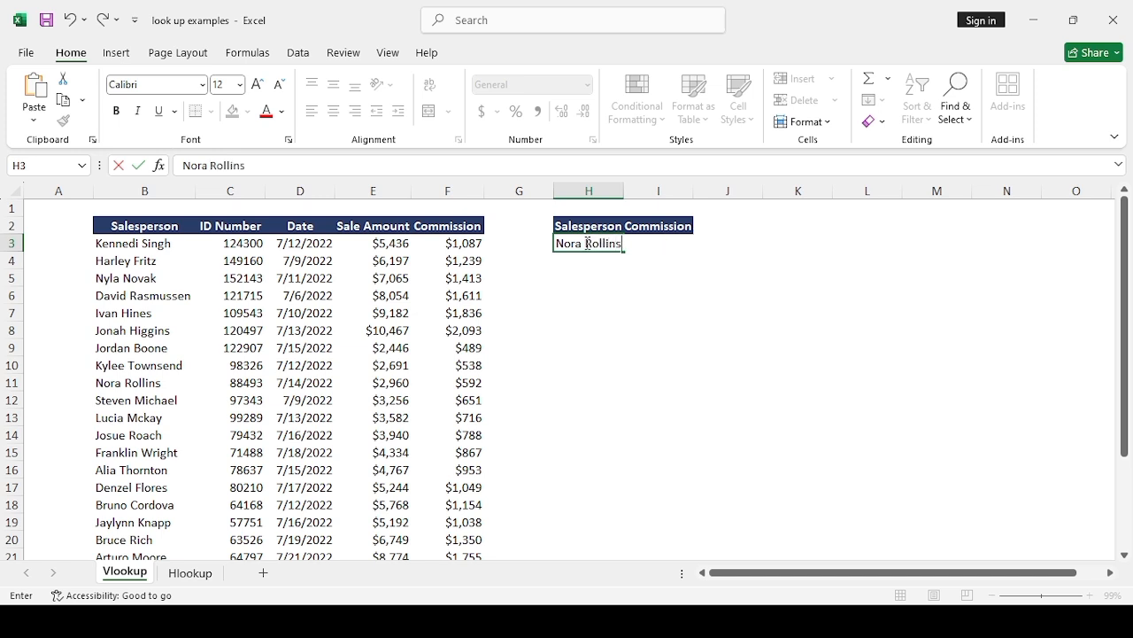
pyautogui.press('Return')
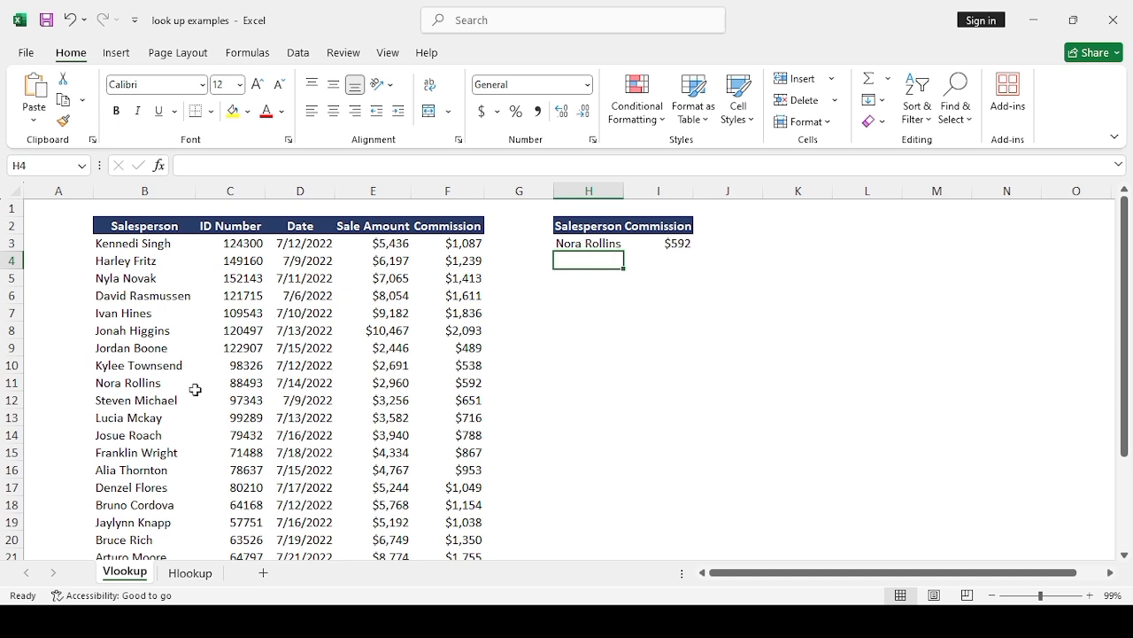
pyautogui.click(154, 384)
pyautogui.press('Right')
pyautogui.press('Right')
pyautogui.press('Right')
pyautogui.press('Right')
pyautogui.press('Right')
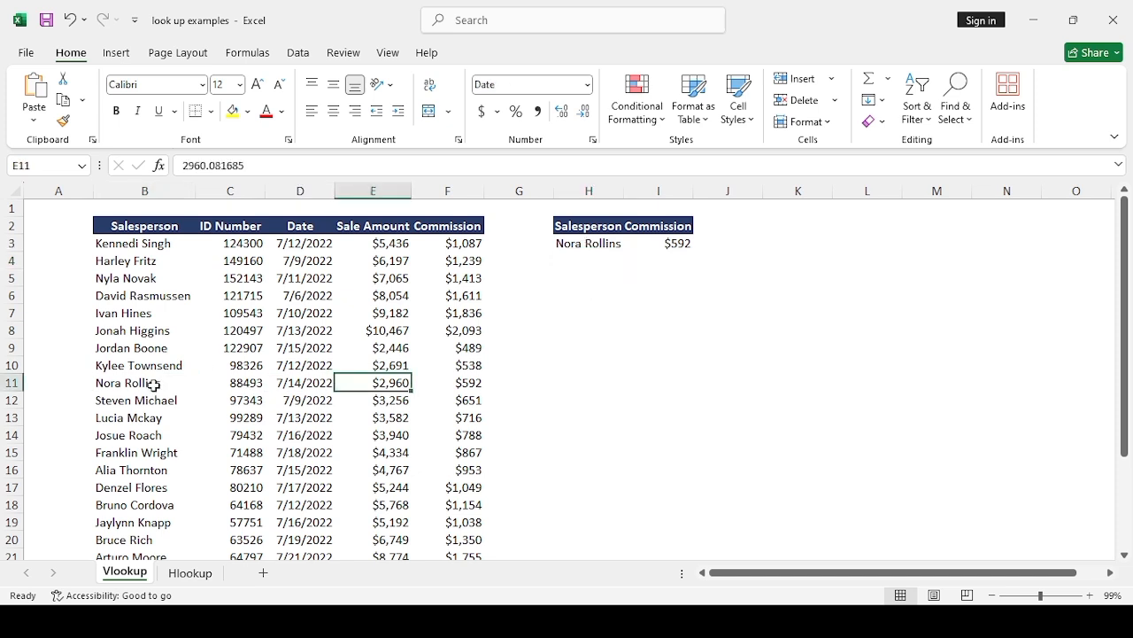
pyautogui.press('Left')
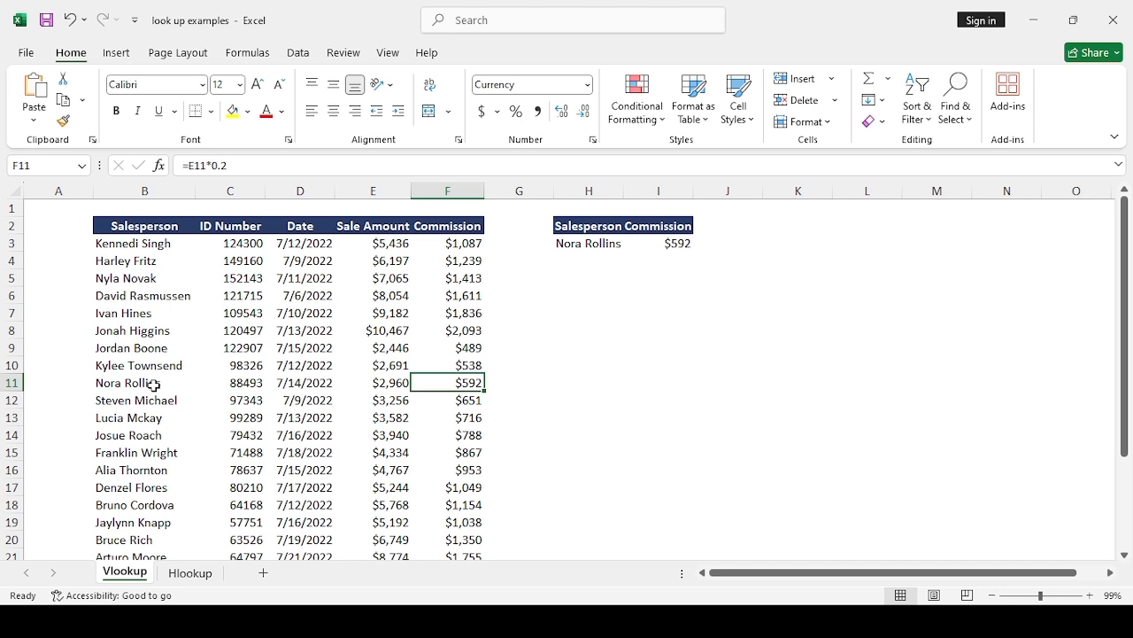
# Step: Replace the lookup name in H3 with the full name of the salesperson from row 16
pyautogui.click(129, 471)
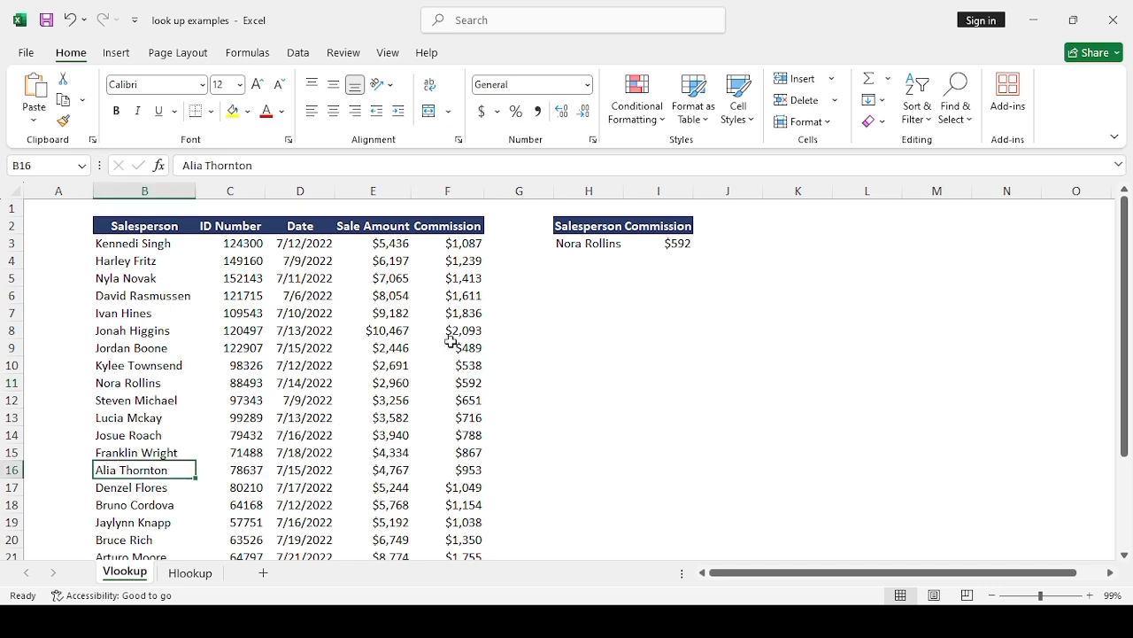
pyautogui.click(567, 248)
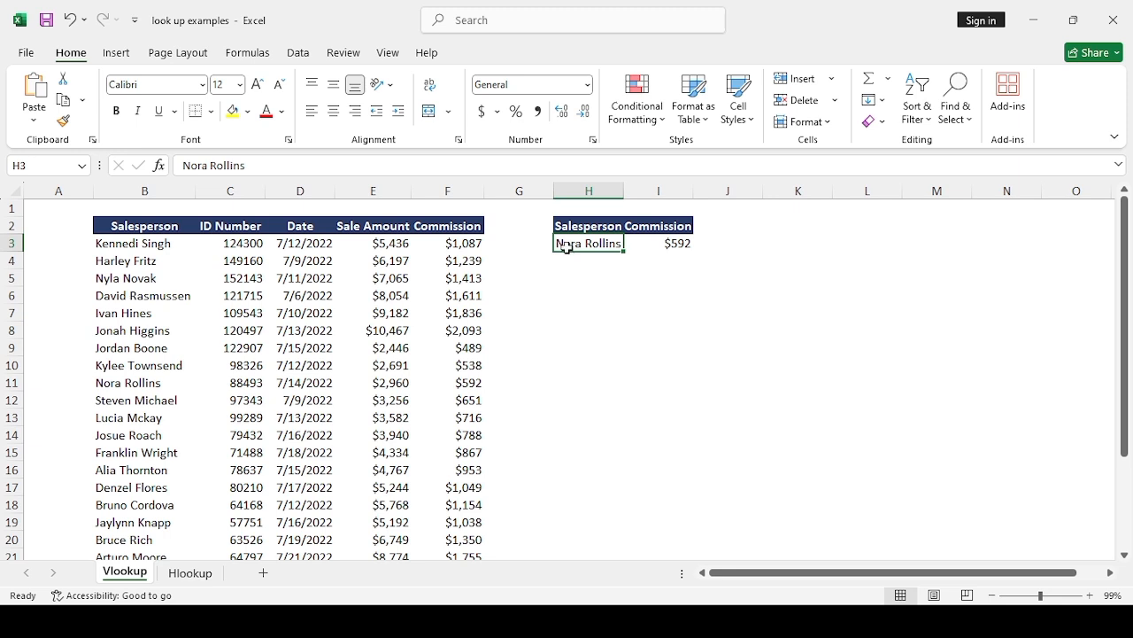
pyautogui.doubleClick(581, 244)
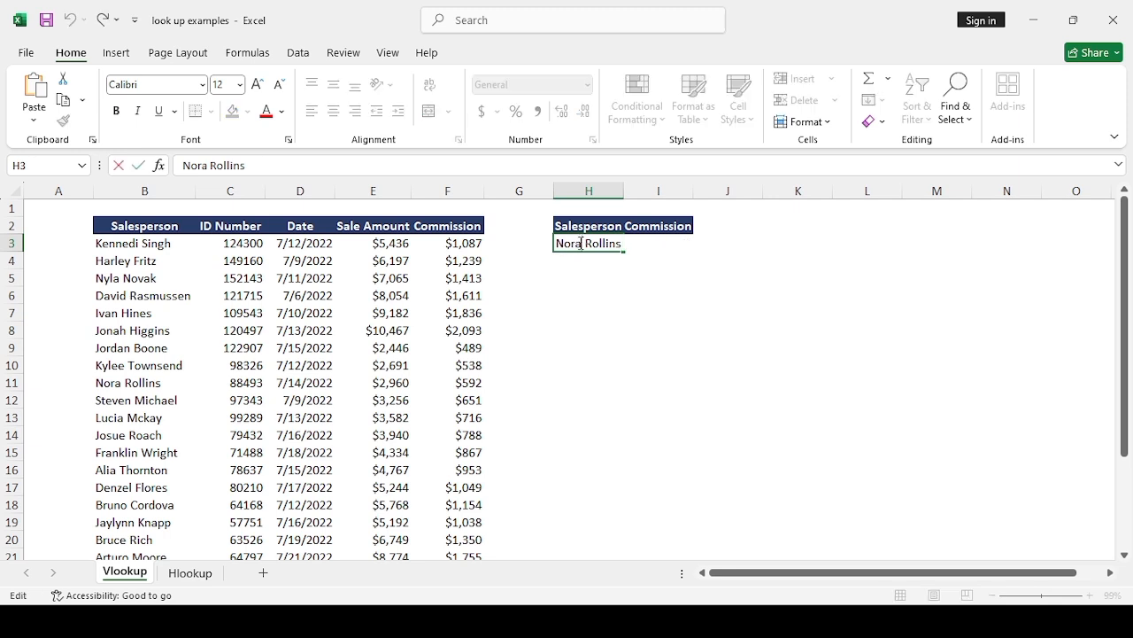
pyautogui.press('BackSpace')
pyautogui.press('BackSpace')
pyautogui.press('BackSpace')
pyautogui.press('BackSpace')
pyautogui.press('BackSpace')
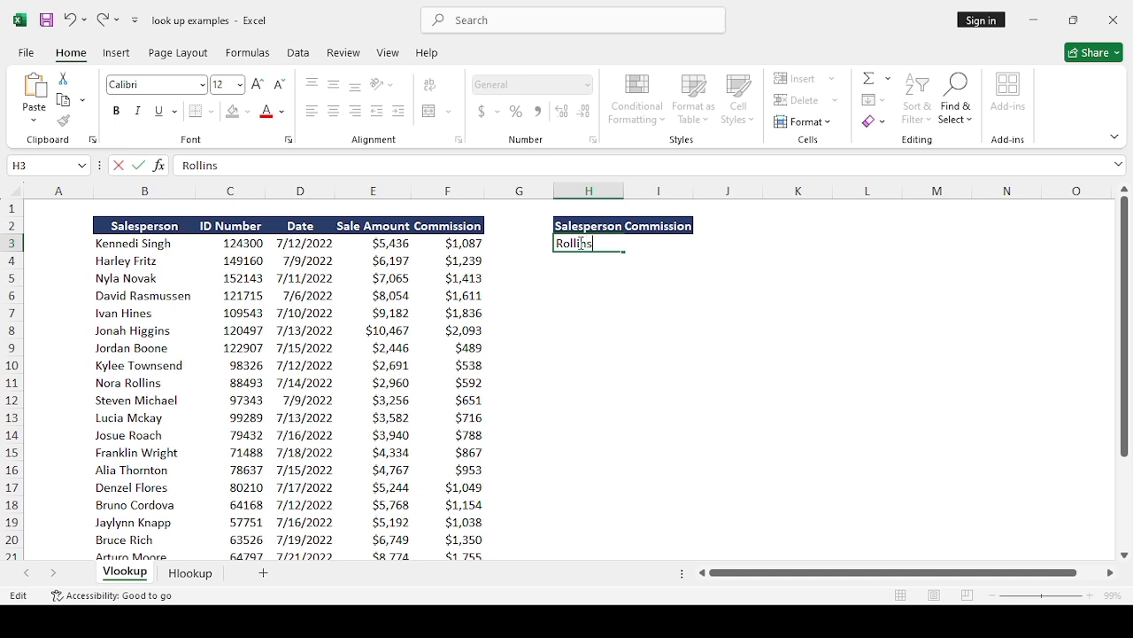
pyautogui.press('BackSpace')
pyautogui.press('BackSpace')
pyautogui.press('BackSpace')
pyautogui.press('BackSpace')
pyautogui.press('BackSpace')
pyautogui.press('BackSpace')
pyautogui.press('BackSpace')
pyautogui.write('Alia TH')
pyautogui.press('BackSpace')
pyautogui.write('hor')
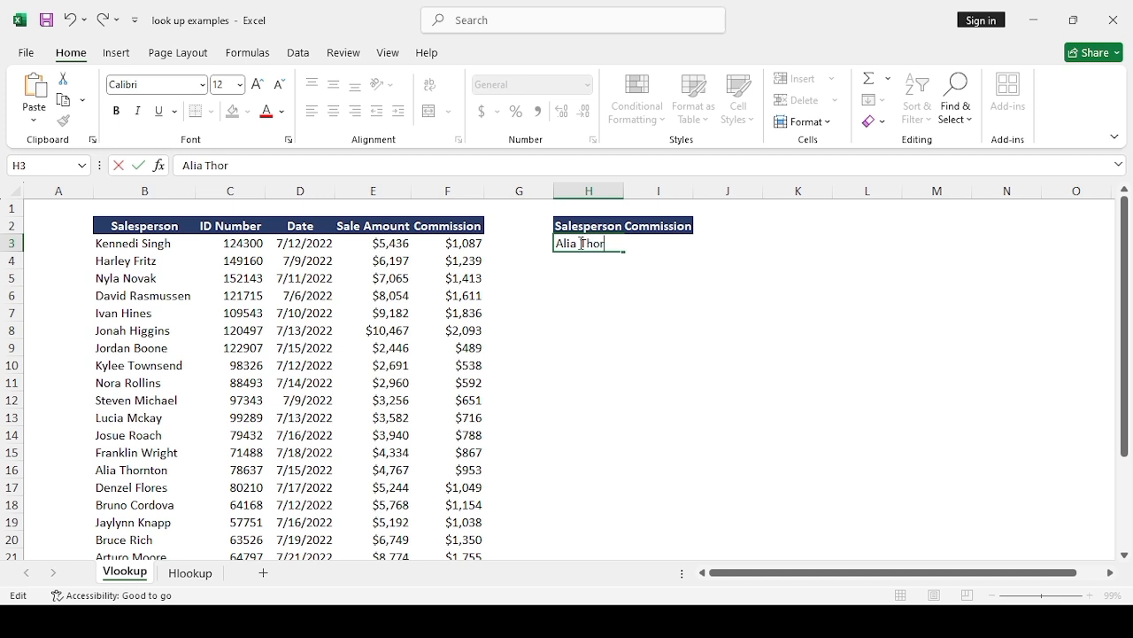
pyautogui.write('nton')
pyautogui.press('Return')
# Step: Clear the stray backslash from H4 and recommit the lookup name in H3 to recalculate the commission in I3
pyautogui.write('\\')
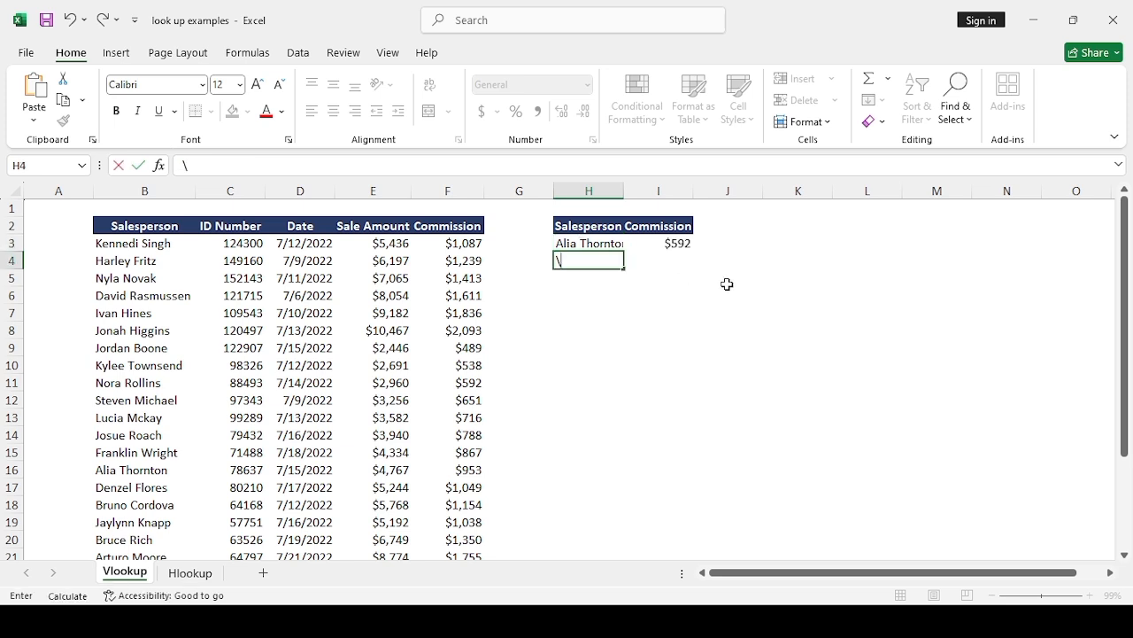
pyautogui.press('BackSpace')
pyautogui.click(597, 243)
pyautogui.doubleClick(601, 244)
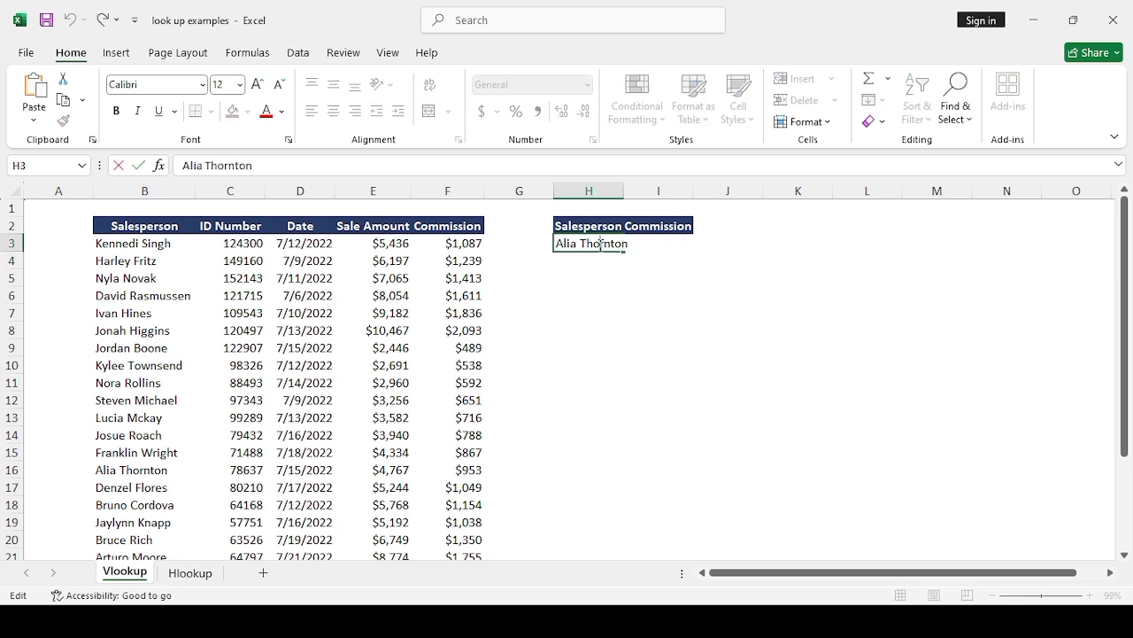
pyautogui.click(655, 261)
pyautogui.click(660, 243)
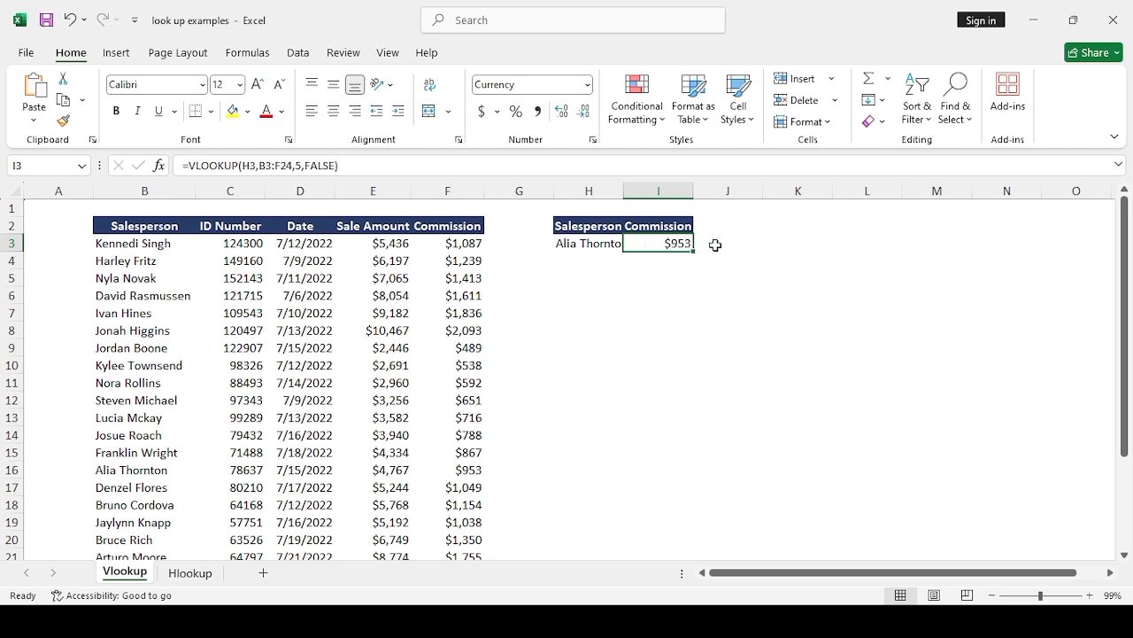
# Step: Add the header "Sale Amount" in J2 and widen column J to fit the text
pyautogui.click(760, 228)
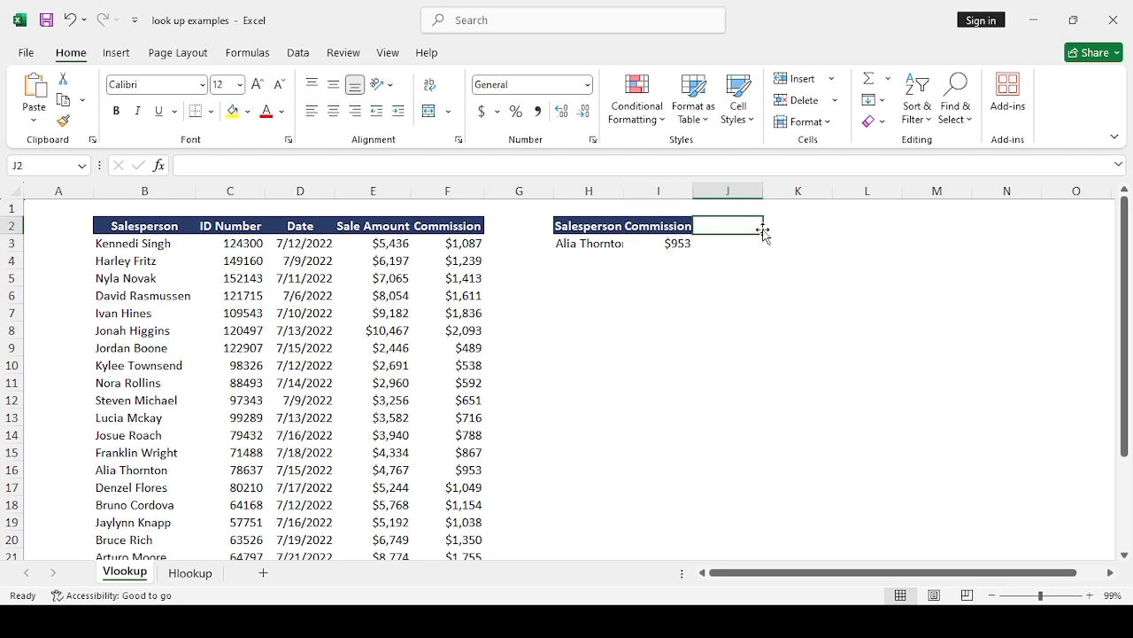
pyautogui.write('Sale')
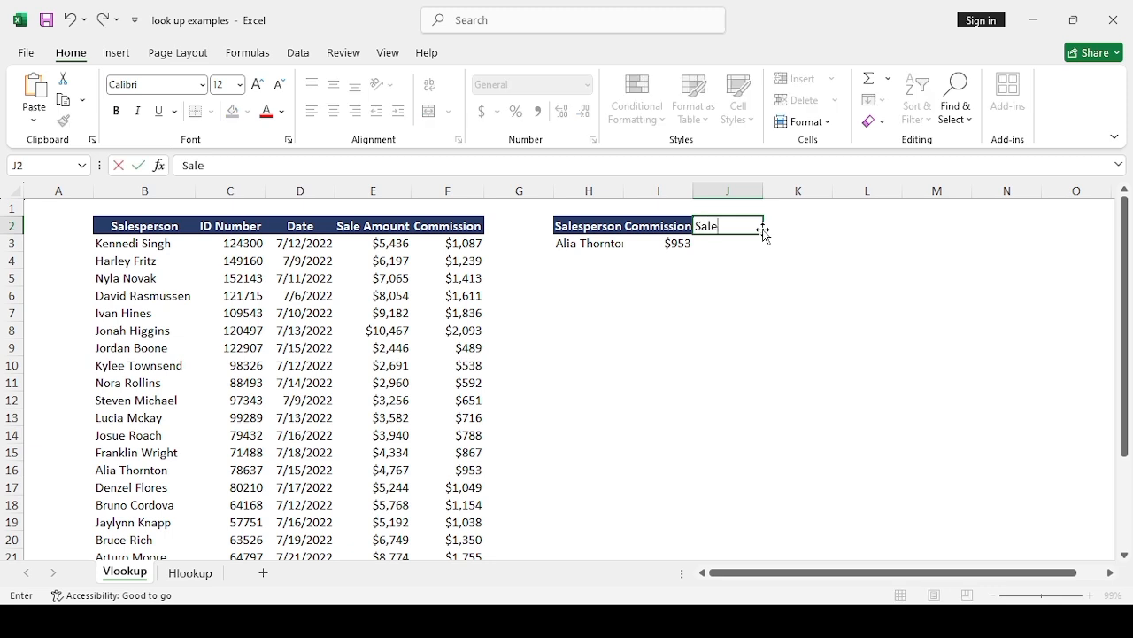
pyautogui.write(' Amount')
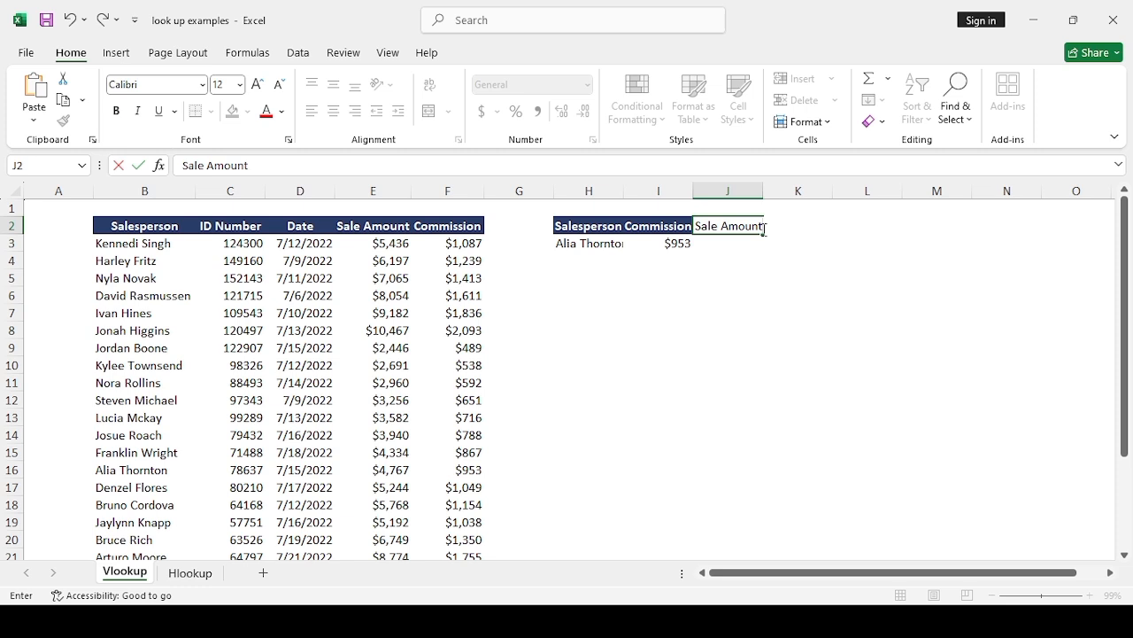
pyautogui.press('Return')
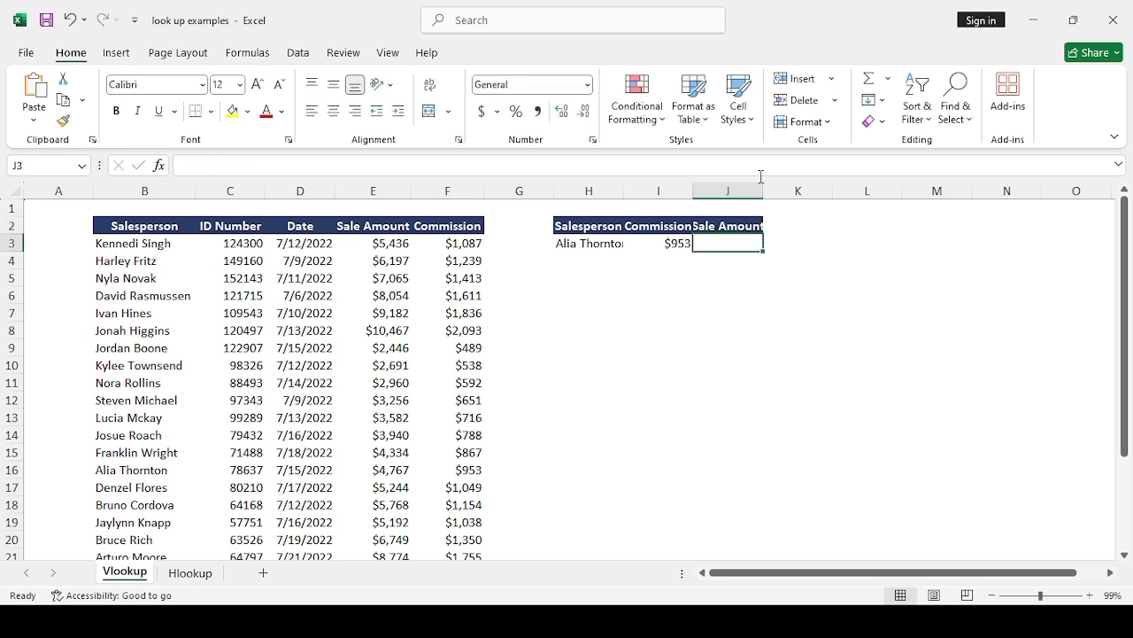
pyautogui.moveTo(764, 190); pyautogui.dragTo(780, 191)
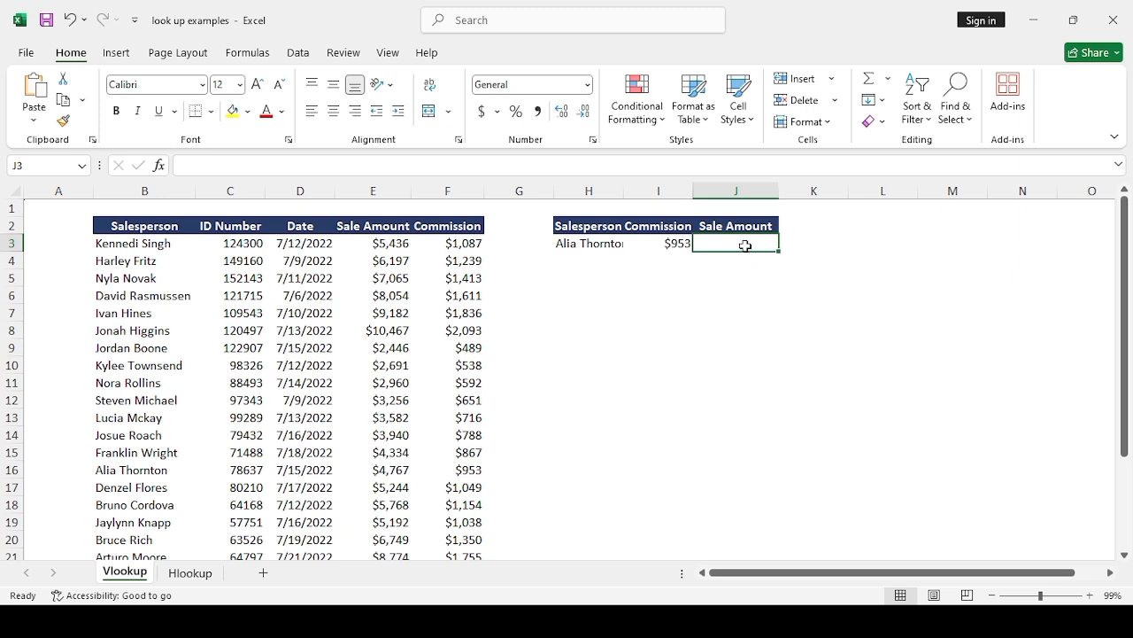
# Step: Start a VLOOKUP formula in J3 with H3 as the lookup value and B3:F24 as the table array
pyautogui.write('=')
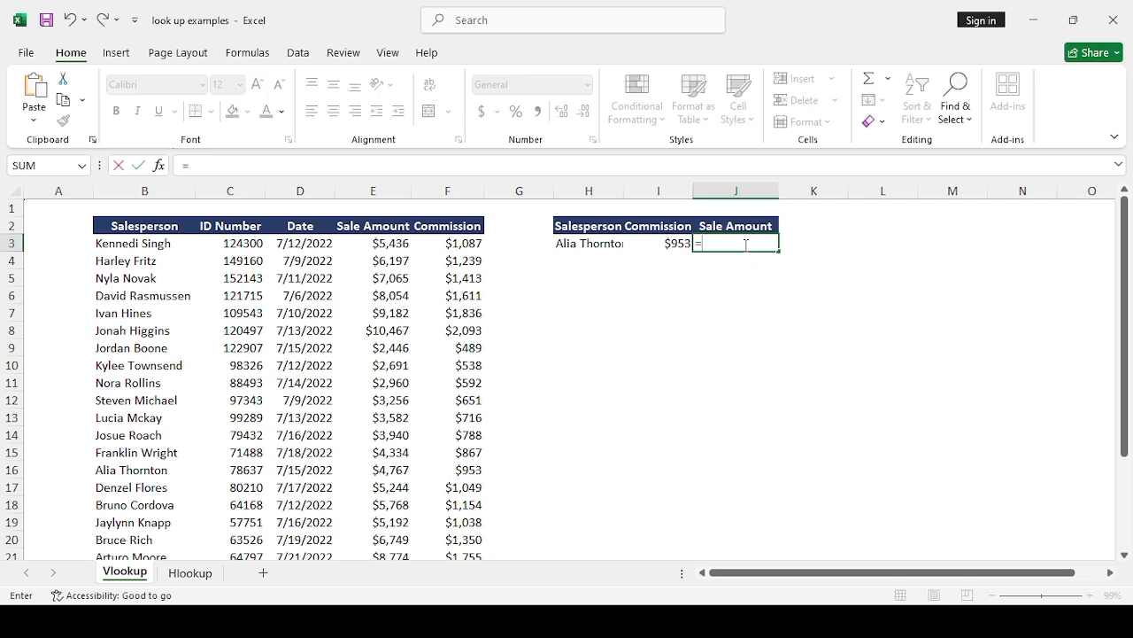
pyautogui.write('v')
pyautogui.write('oo')
pyautogui.press('Tab')
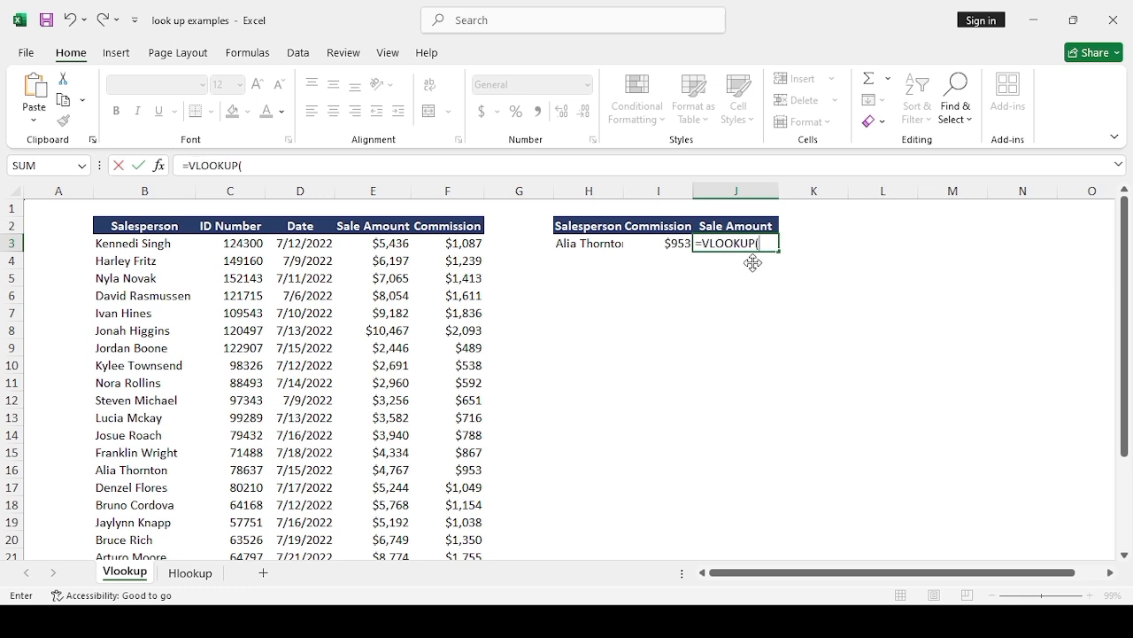
pyautogui.click(592, 244)
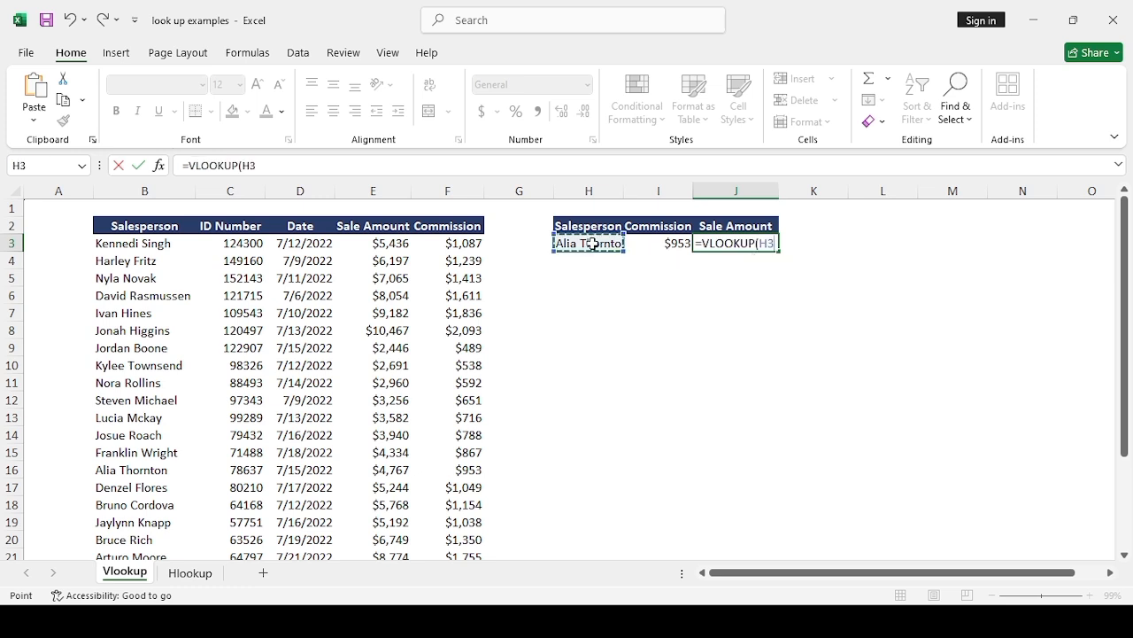
pyautogui.write(',')
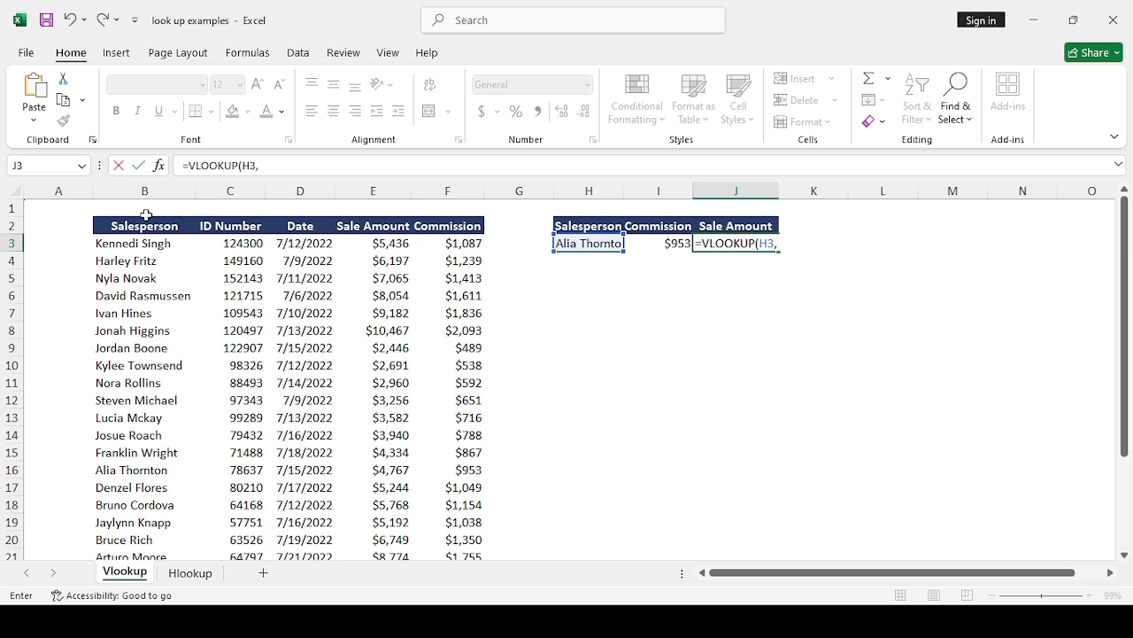
pyautogui.moveTo(134, 246); pyautogui.dragTo(442, 538)
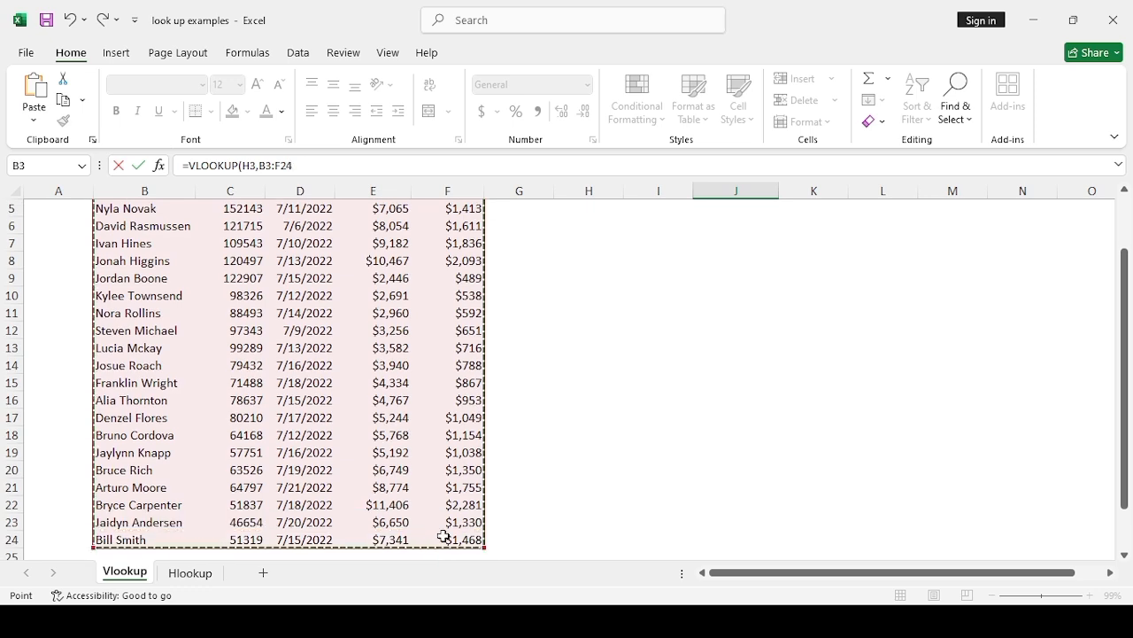
pyautogui.moveTo(1127, 378); pyautogui.dragTo(1128, 302)
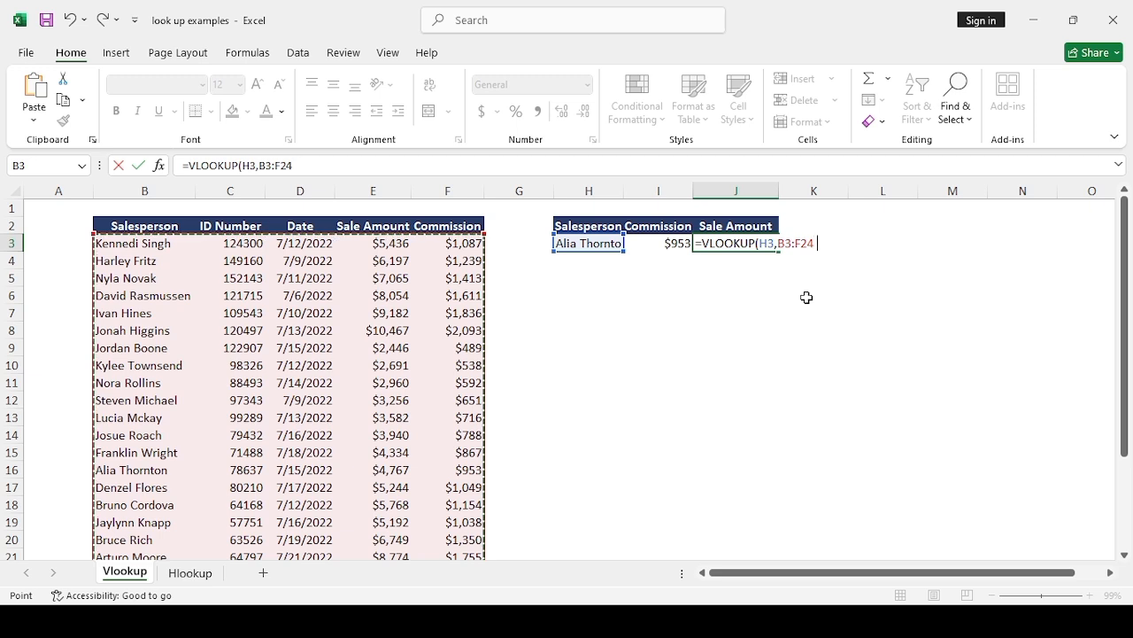
pyautogui.write(',')
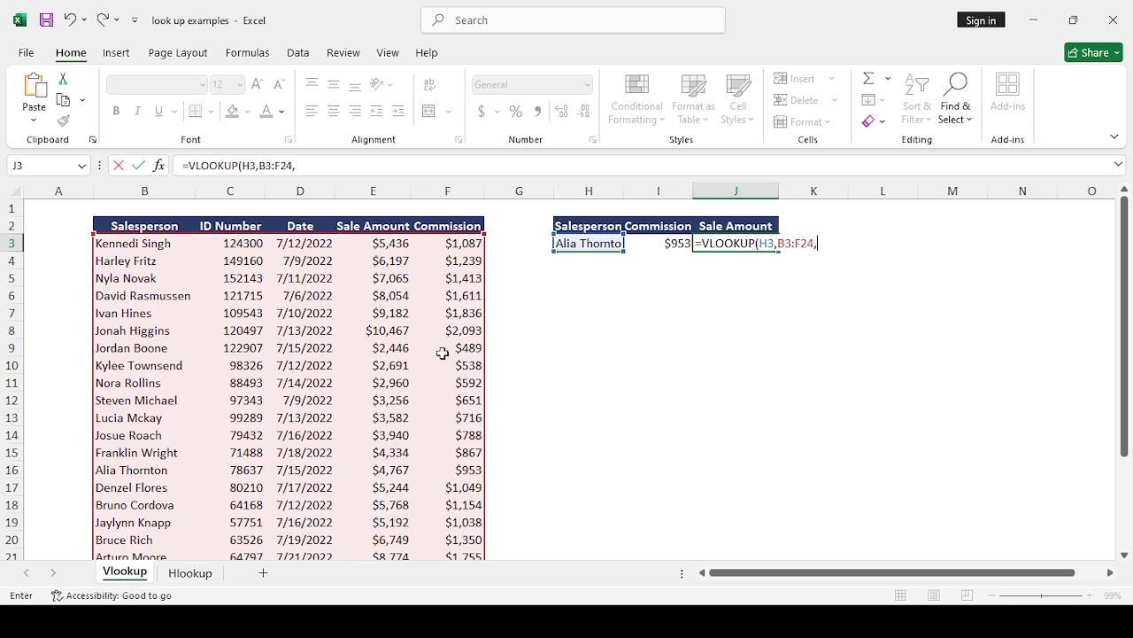
# Step: Complete the VLOOKUP in J3 with column index 4 and FALSE for exact match
pyautogui.write('4,FALSE')
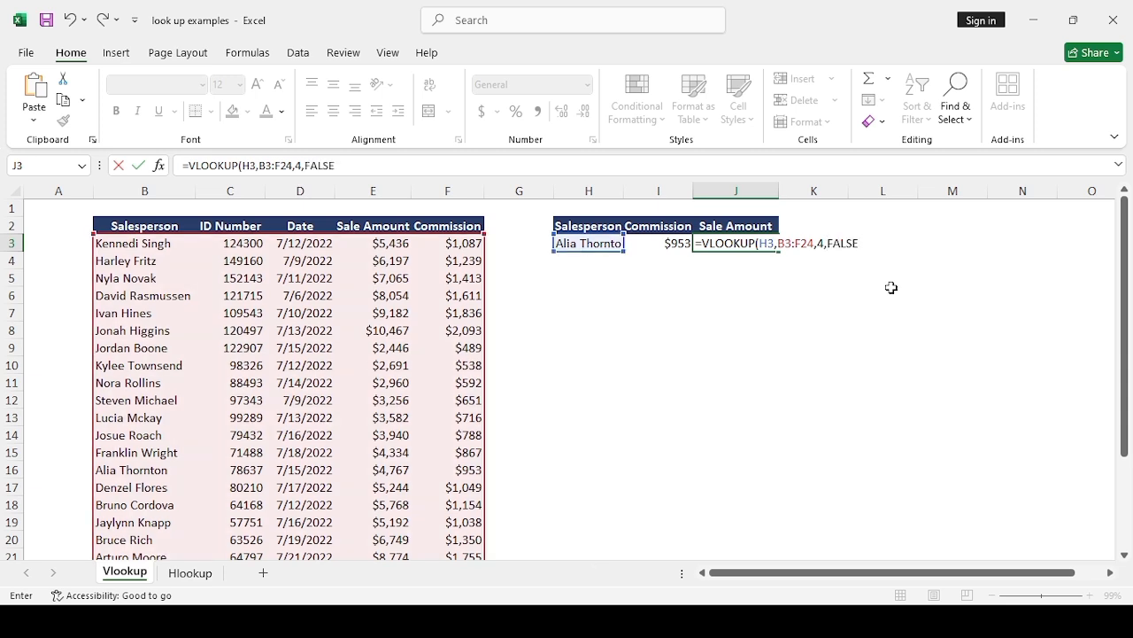
pyautogui.write(')')
pyautogui.press('Return')
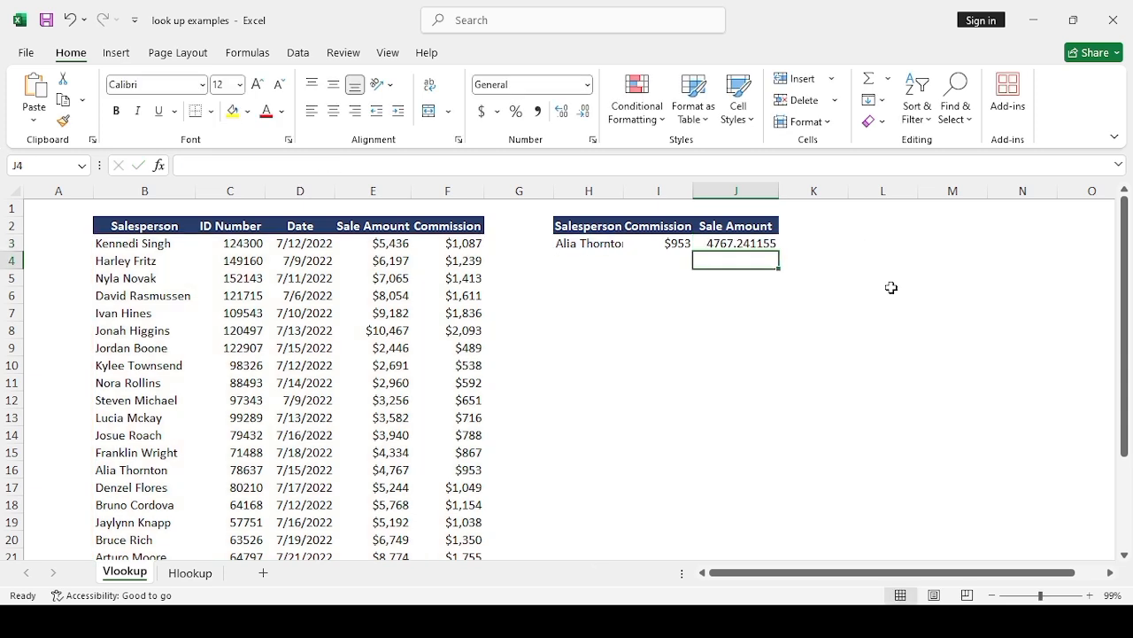
# Step: Apply the Accounting number format with a dollar sign to the sale amount result in J3
pyautogui.click(762, 245)
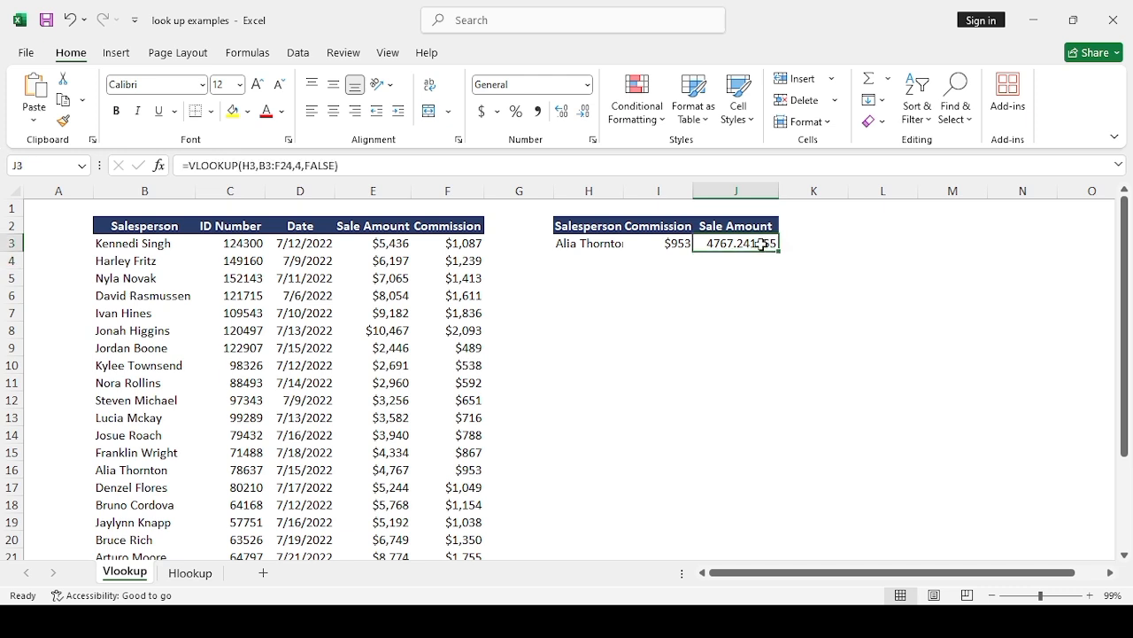
pyautogui.click(483, 113)
pyautogui.click(858, 256)
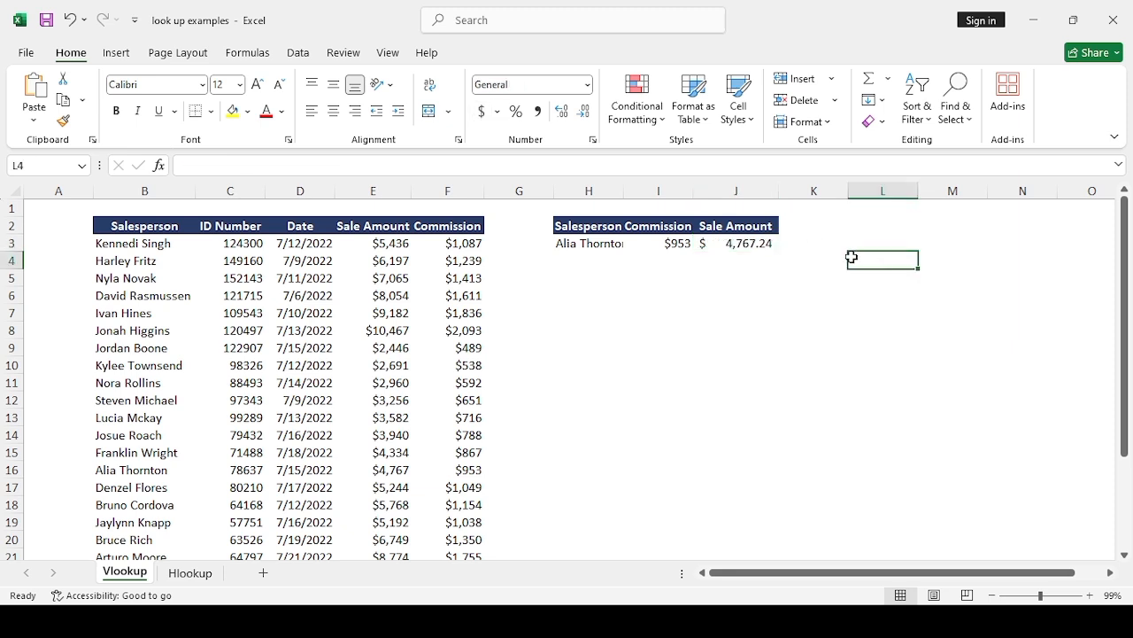
# Step: Compare the lookup results in I3 and J3 with the sale amount and commission in row 16
pyautogui.click(740, 243)
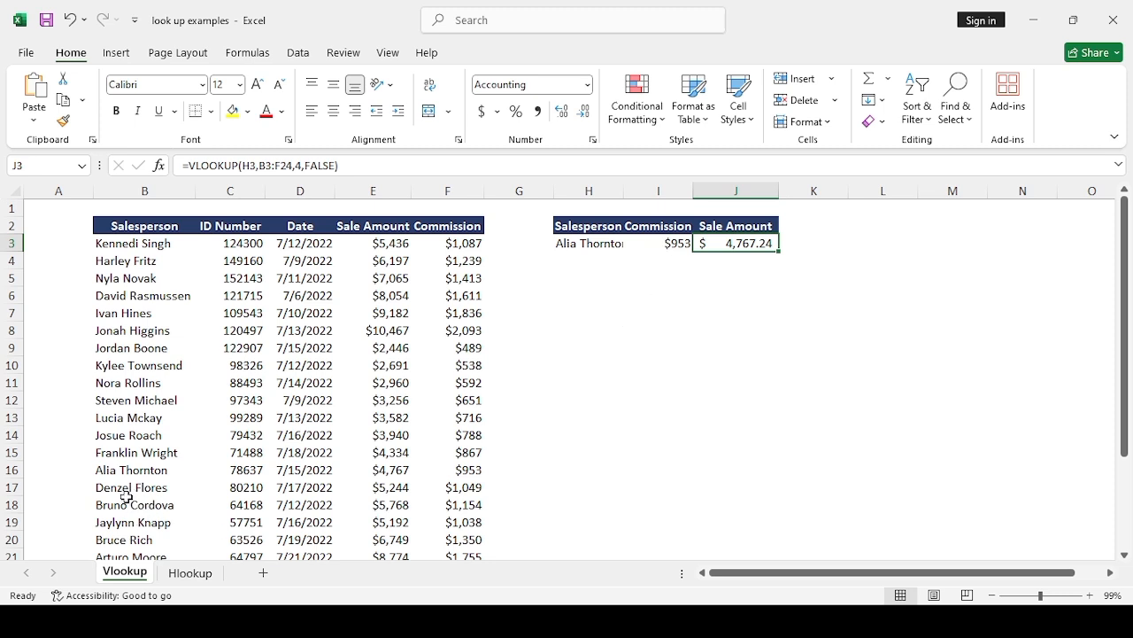
pyautogui.click(114, 474)
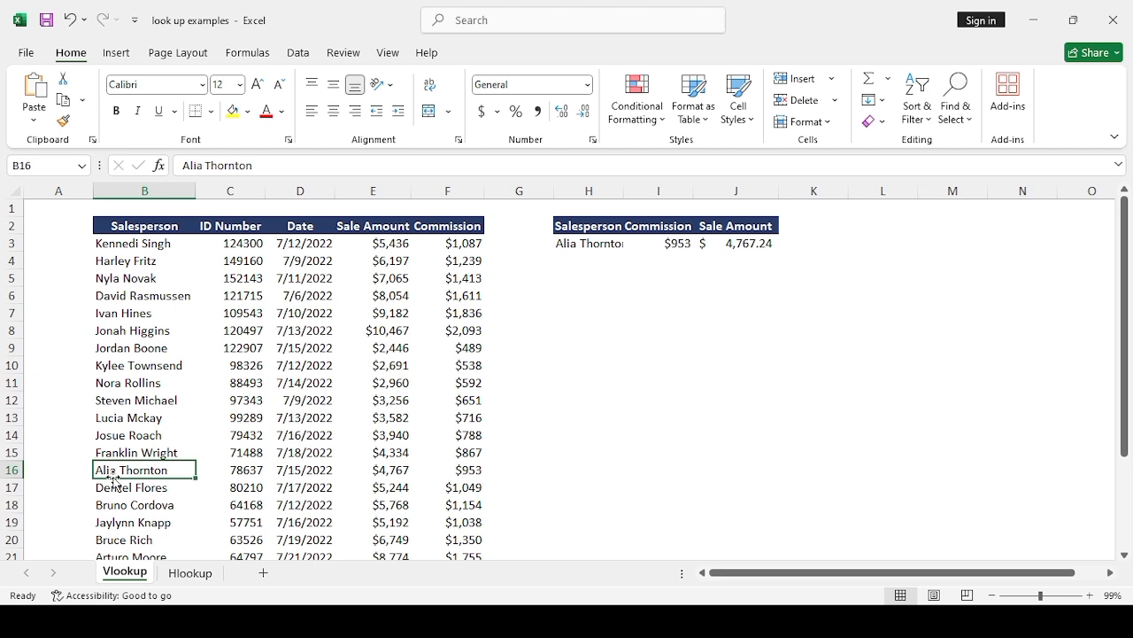
pyautogui.press('Right')
pyautogui.press('Right')
pyautogui.press('Right')
pyautogui.press('Right')
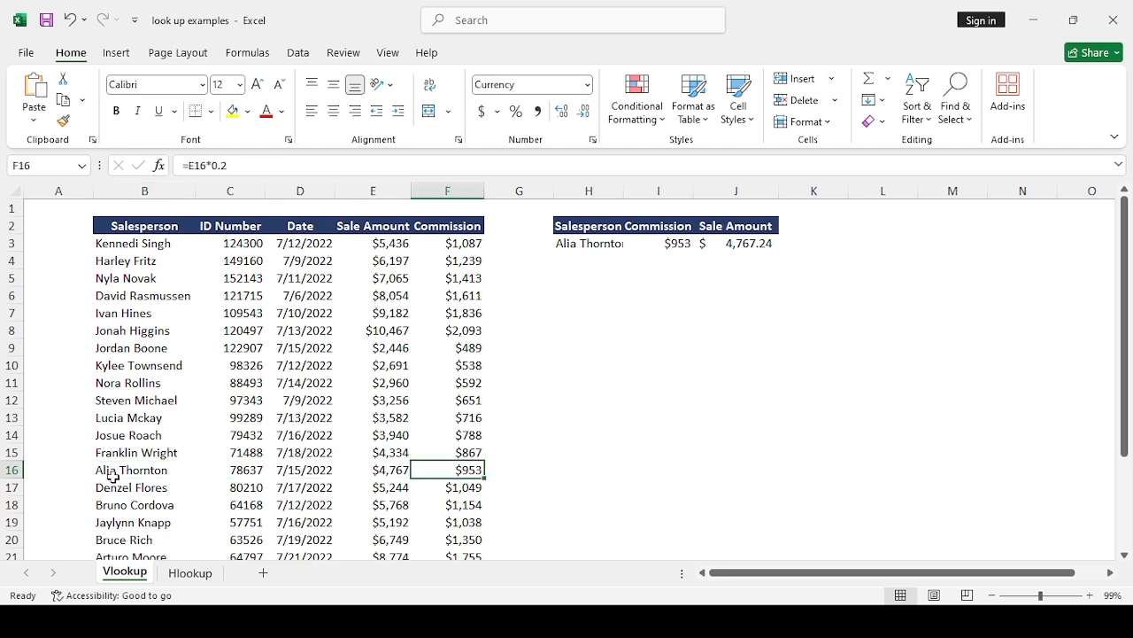
# Step: Add the header "ID Number" in K2
pyautogui.click(800, 226)
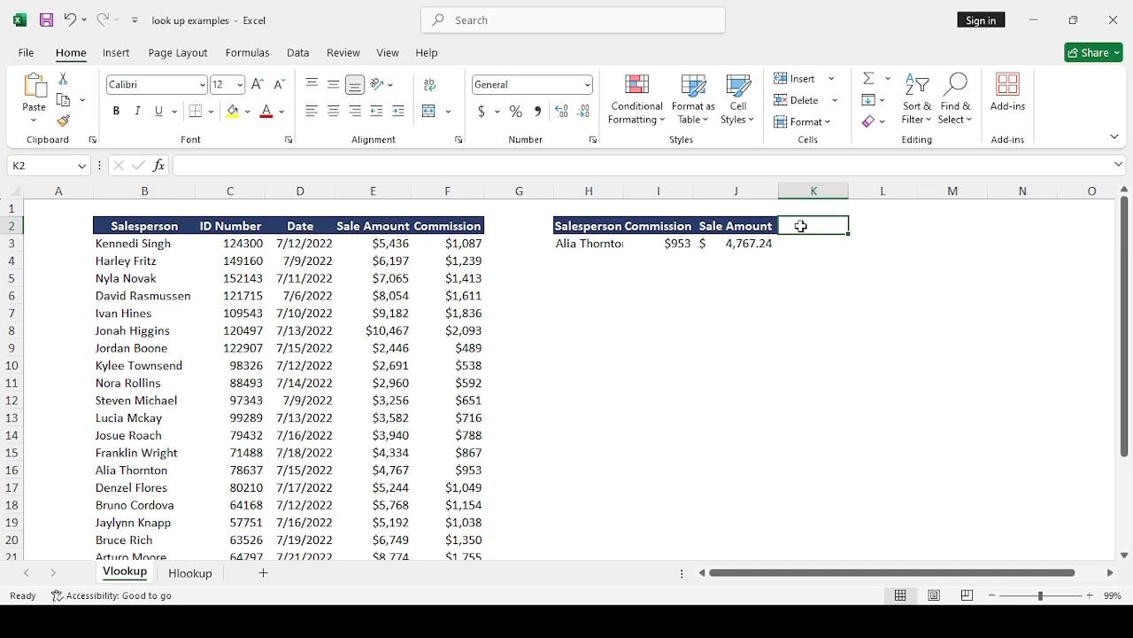
pyautogui.write('ID')
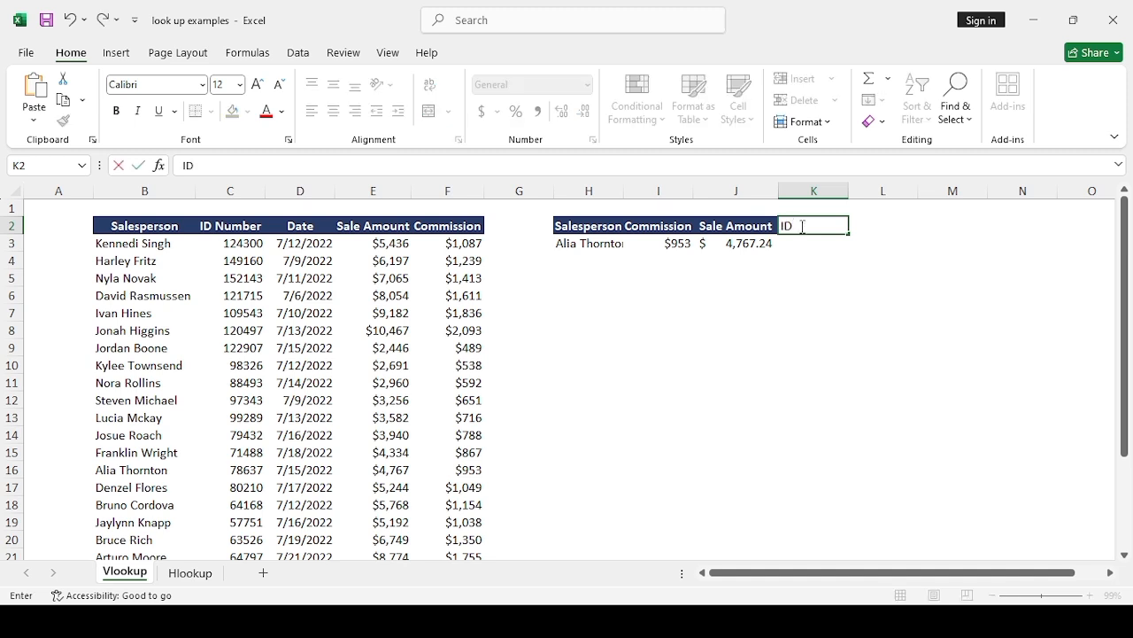
pyautogui.write(' Numbw')
pyautogui.press('BackSpace')
pyautogui.write('er')
pyautogui.press('Return')
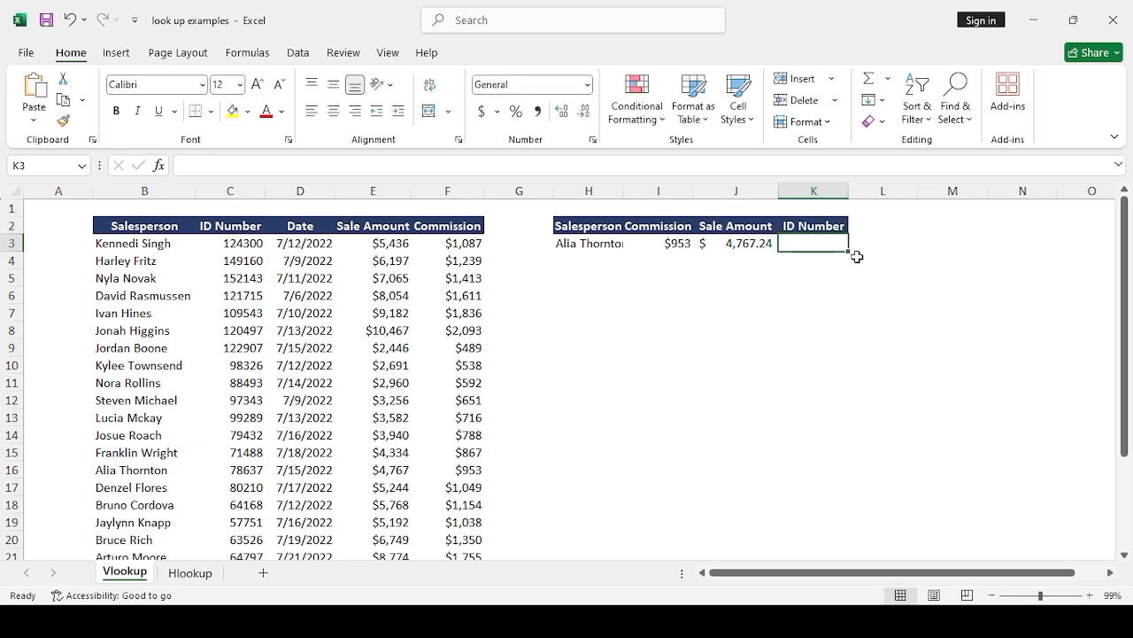
pyautogui.press('BackSpace')
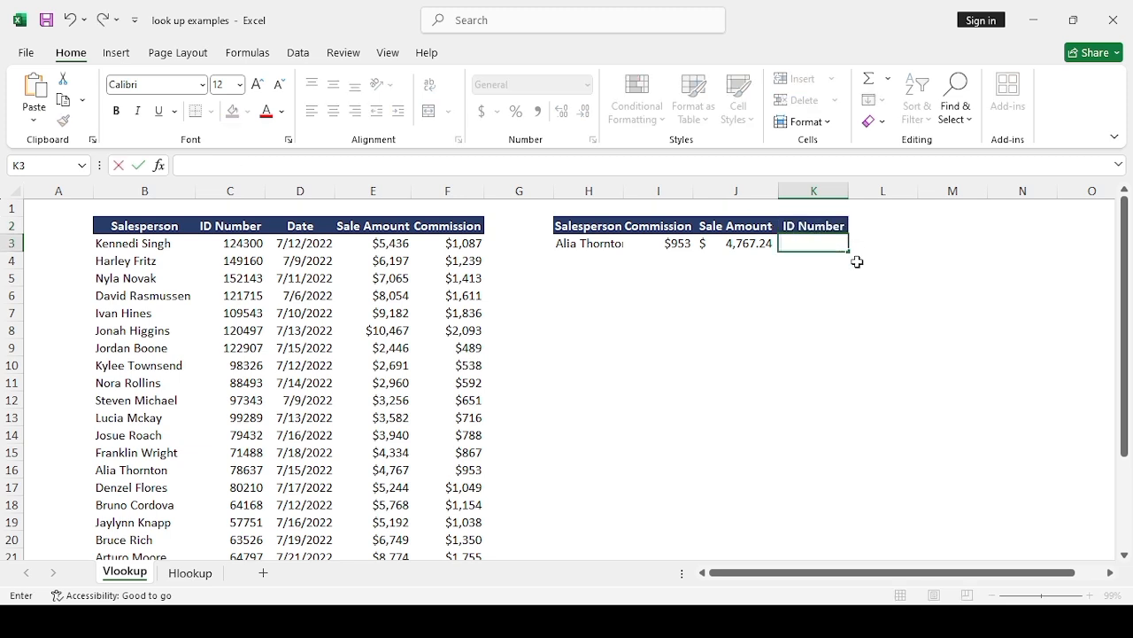
pyautogui.write('=')
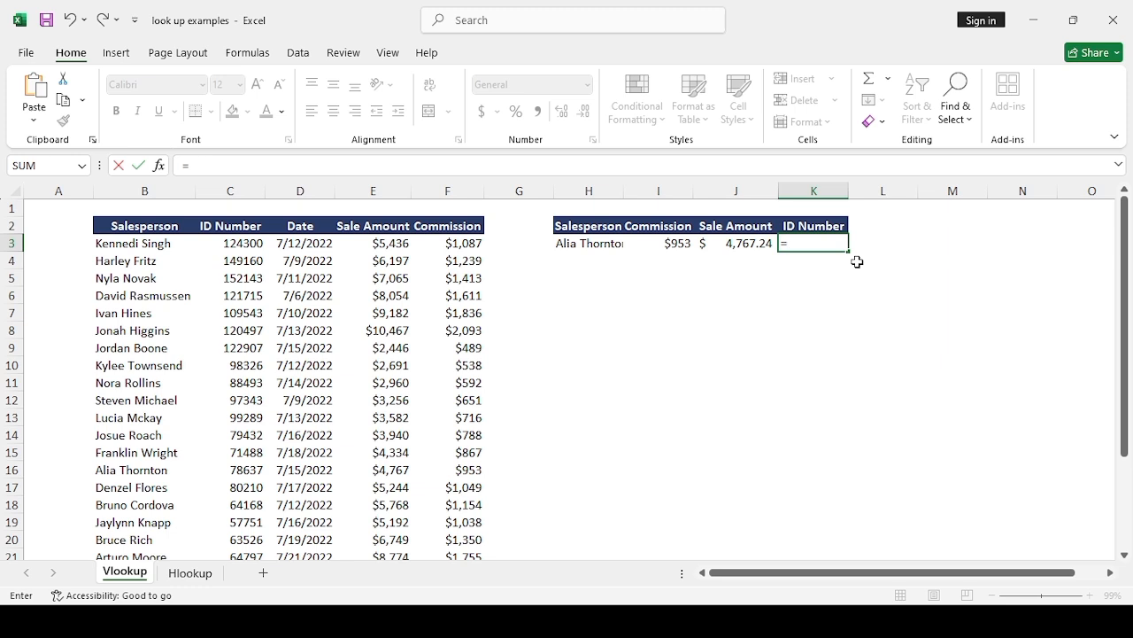
pyautogui.write('vloo')
pyautogui.press('Tab')
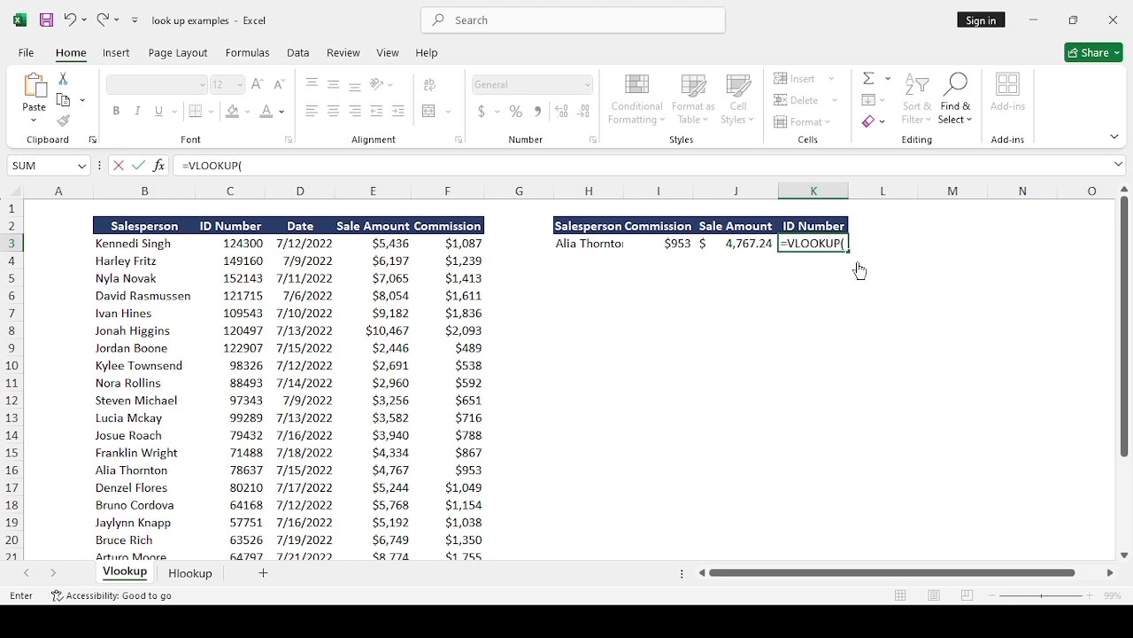
pyautogui.click(599, 245)
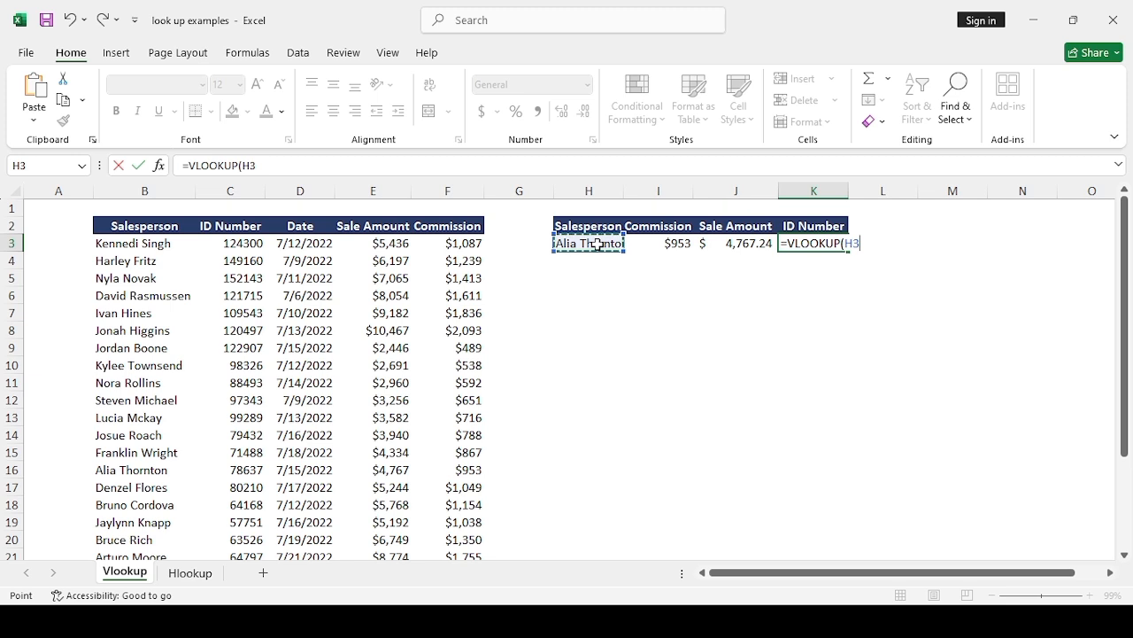
pyautogui.write(',')
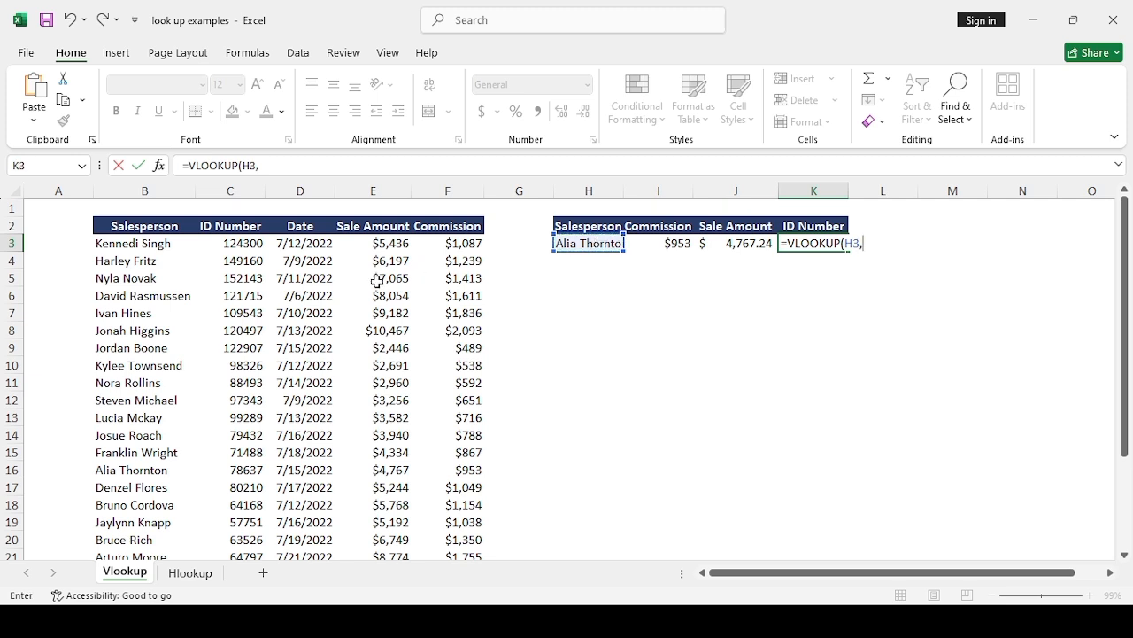
pyautogui.write('b2:')
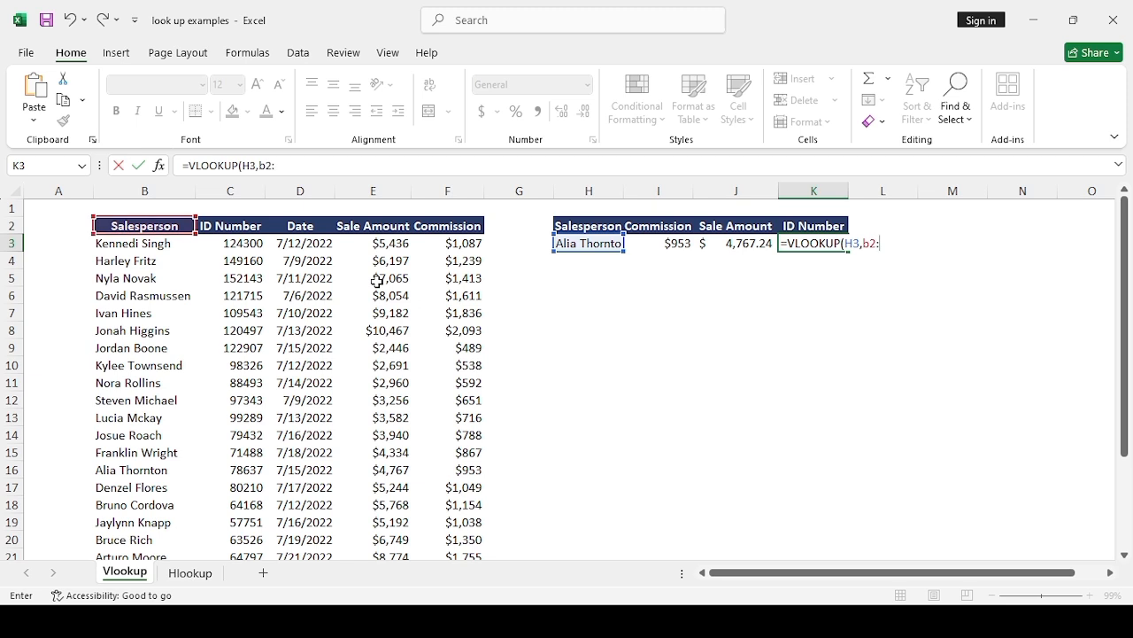
pyautogui.write('h3')
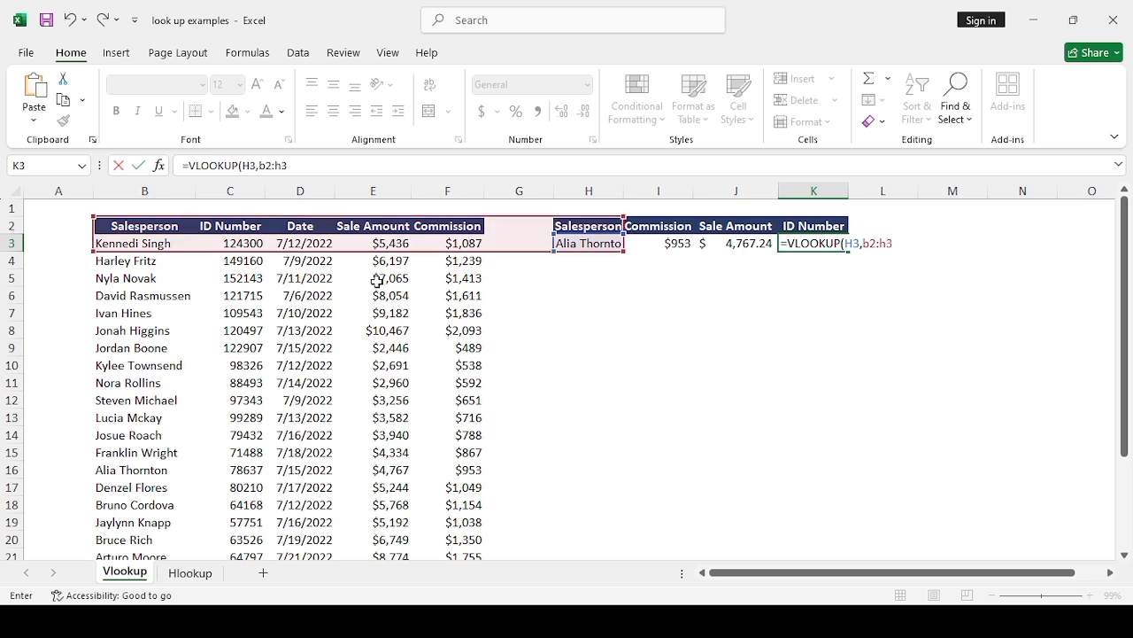
pyautogui.press('BackSpace')
pyautogui.write('24')
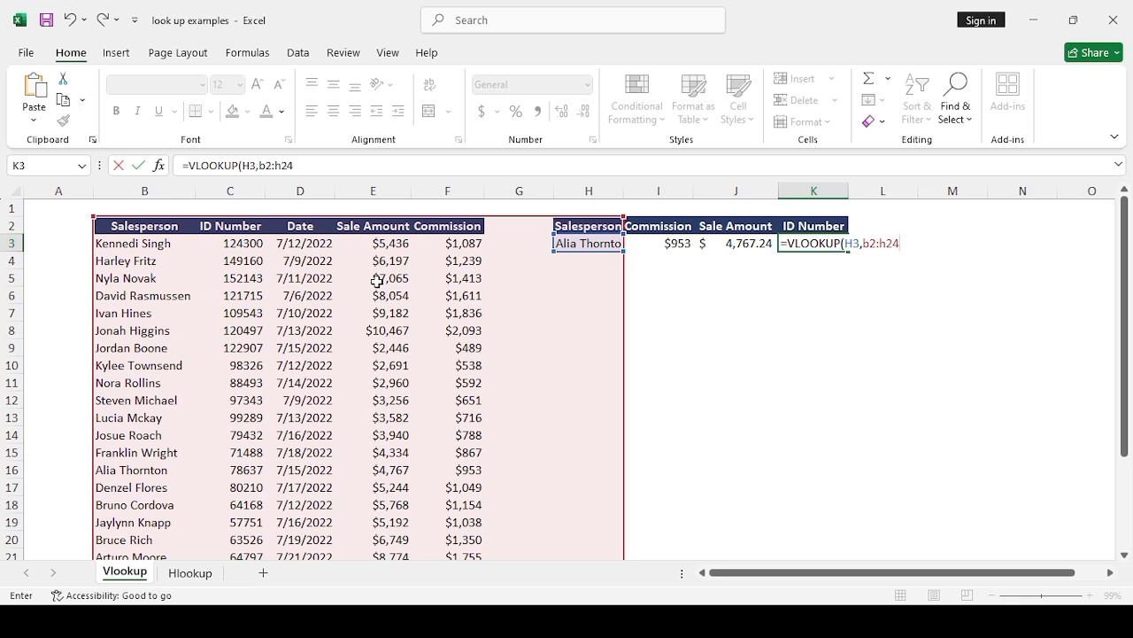
pyautogui.press('Return')
pyautogui.click(924, 242)
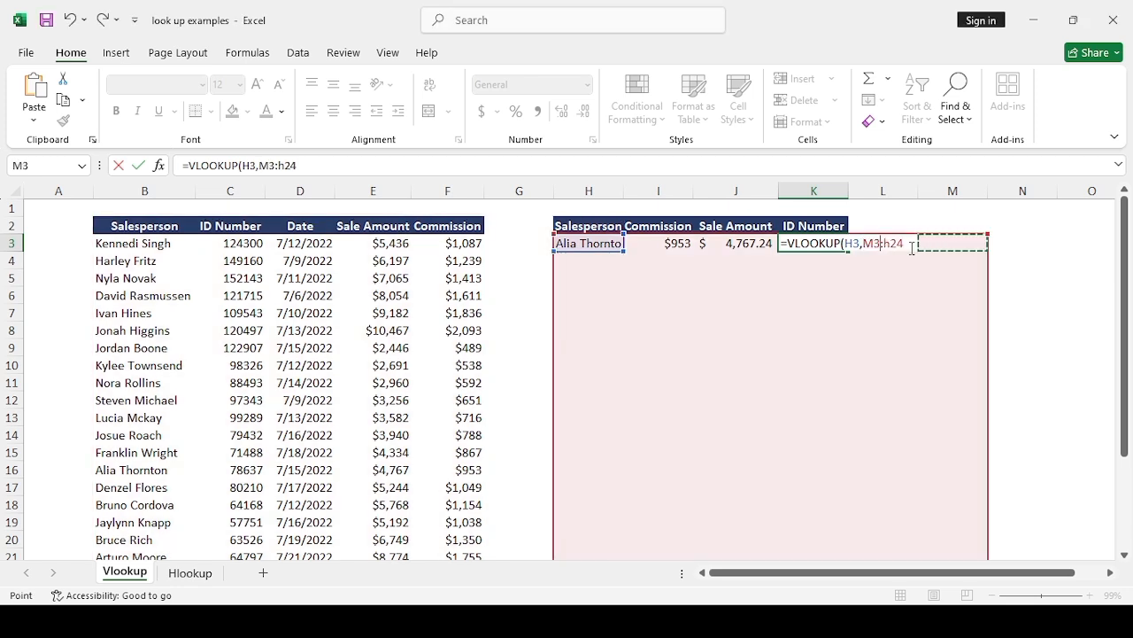
pyautogui.press('Escape')
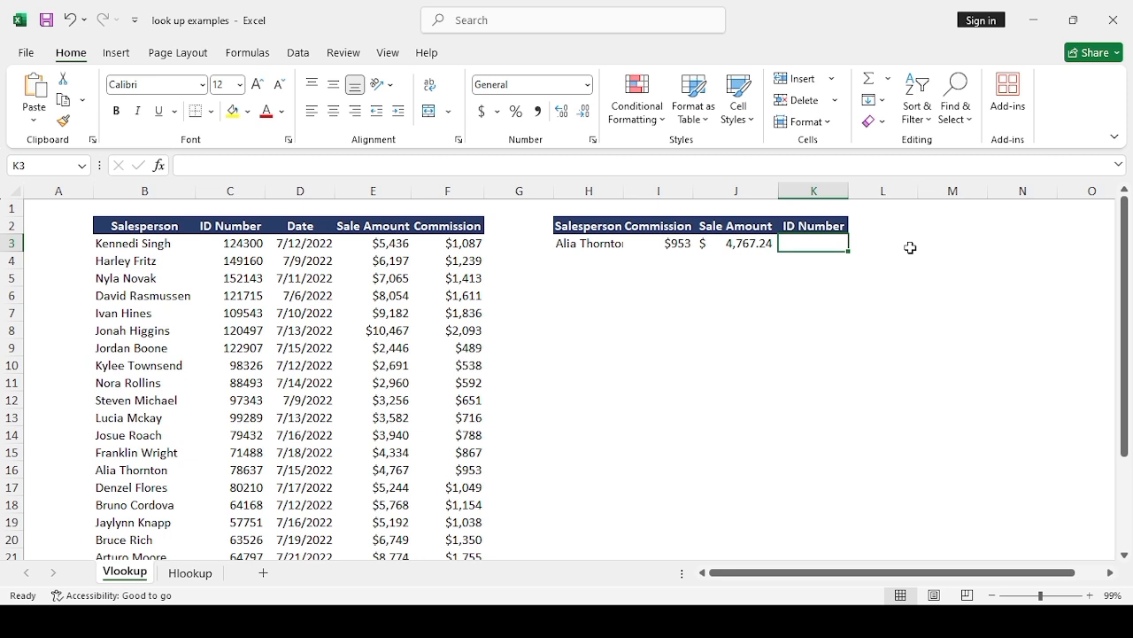
# Step: Start a VLOOKUP formula in K3 with the salesperson in H3 as the lookup value
pyautogui.write('=c')
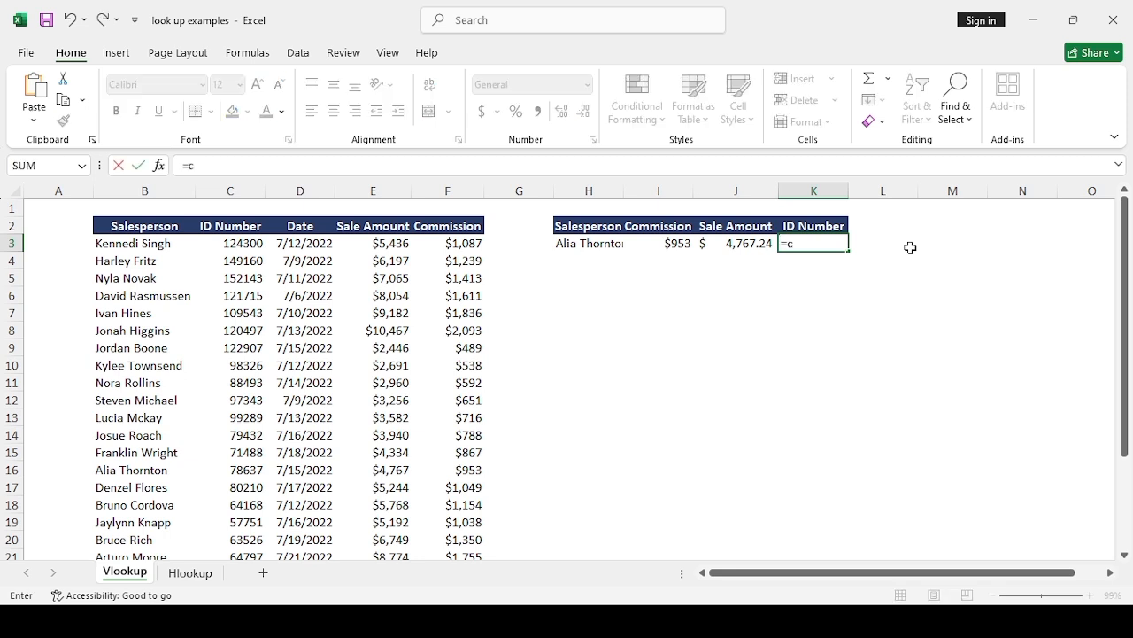
pyautogui.press('BackSpace')
pyautogui.write('vloo')
pyautogui.press('Tab')
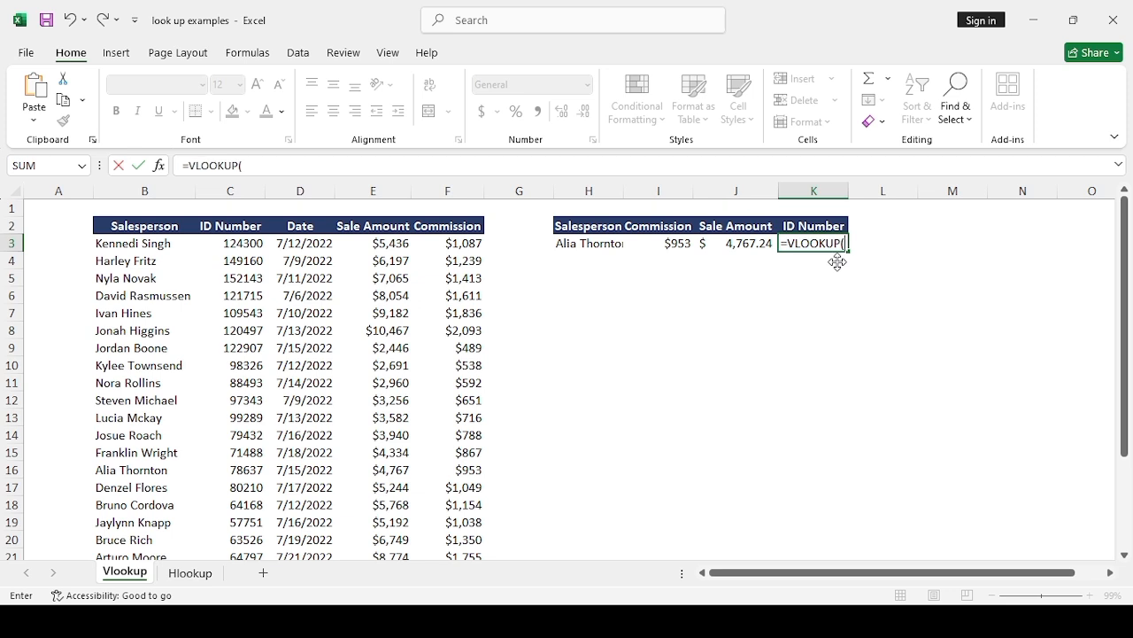
pyautogui.click(595, 245)
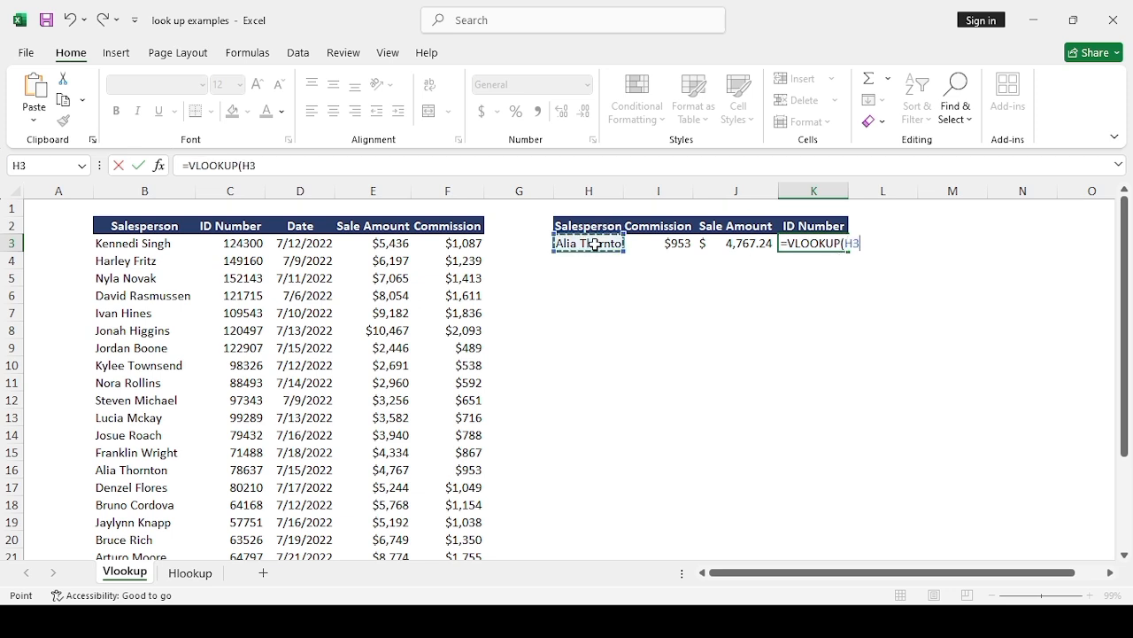
pyautogui.write(',')
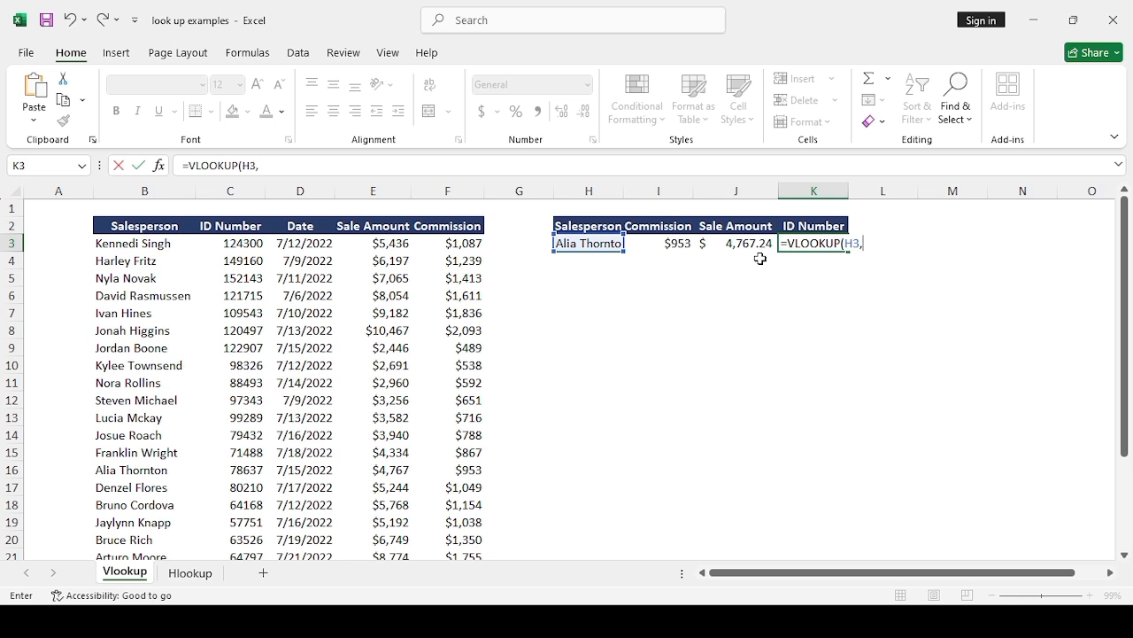
pyautogui.write('b2:')
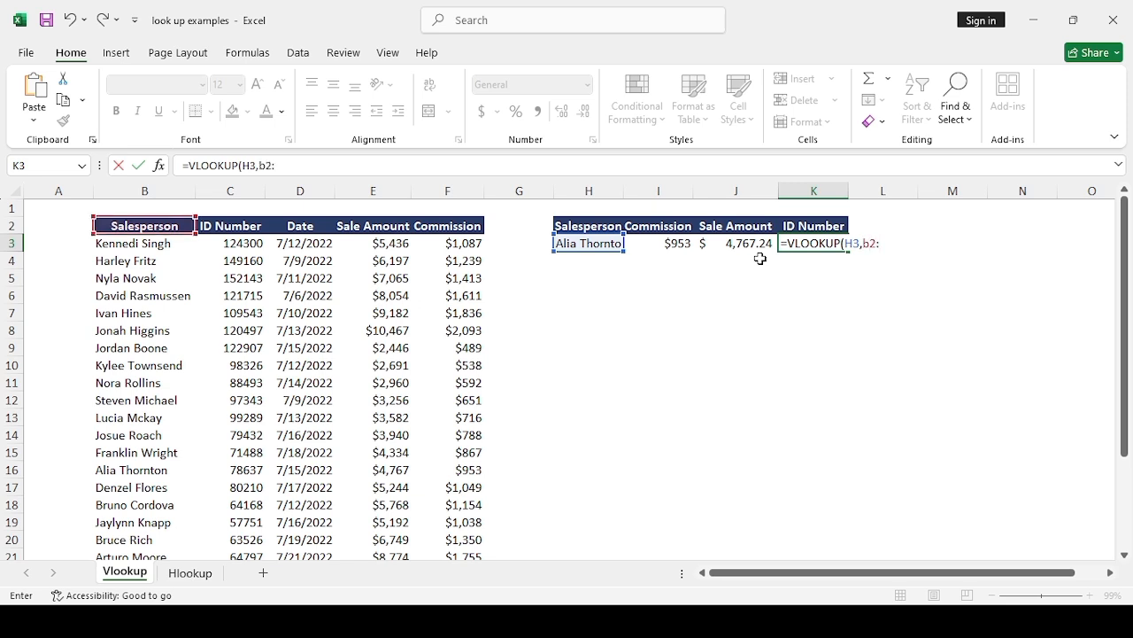
pyautogui.write('f24')
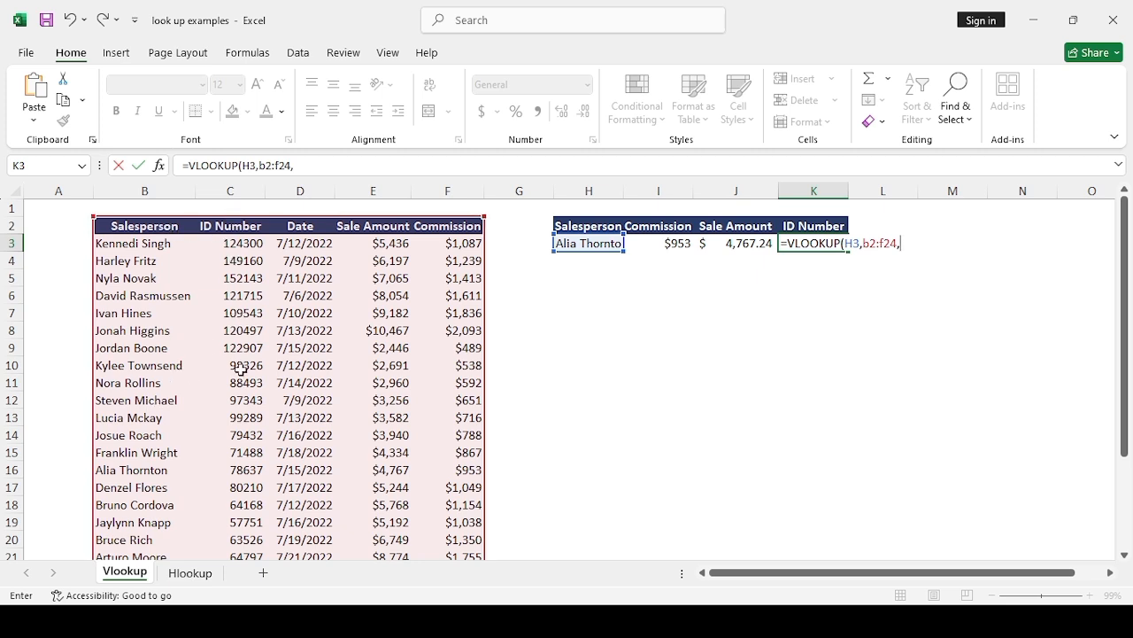
# Step: Complete the VLOOKUP in K3 with table range B2:F24, column index 2 and FALSE for exact match
pyautogui.write(',2,FALSE')
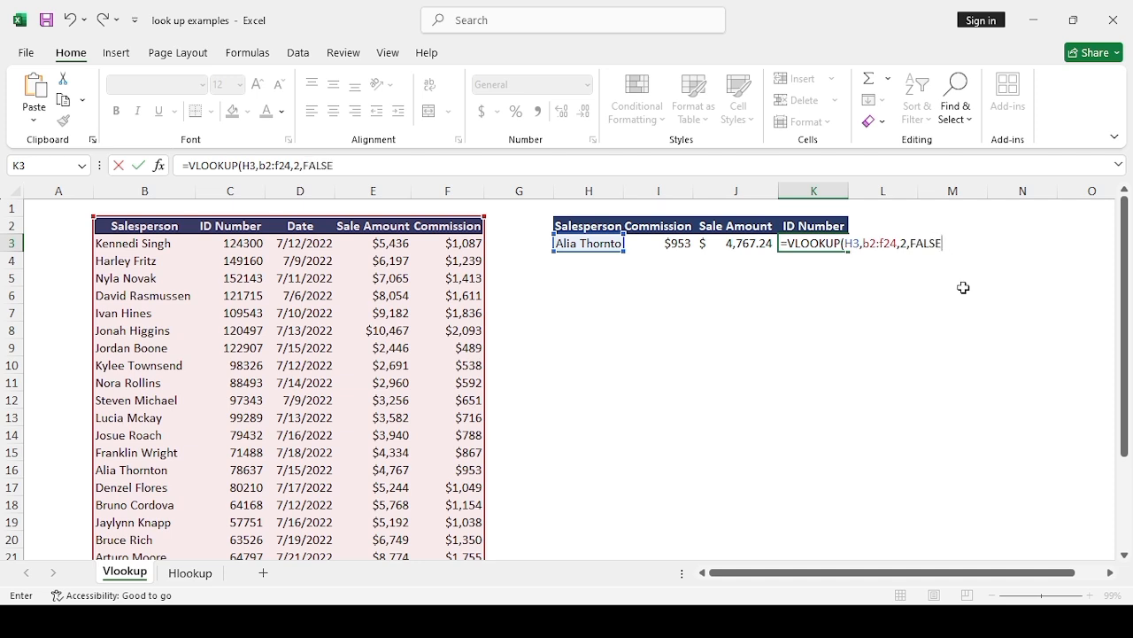
pyautogui.write(')')
pyautogui.press('Return')
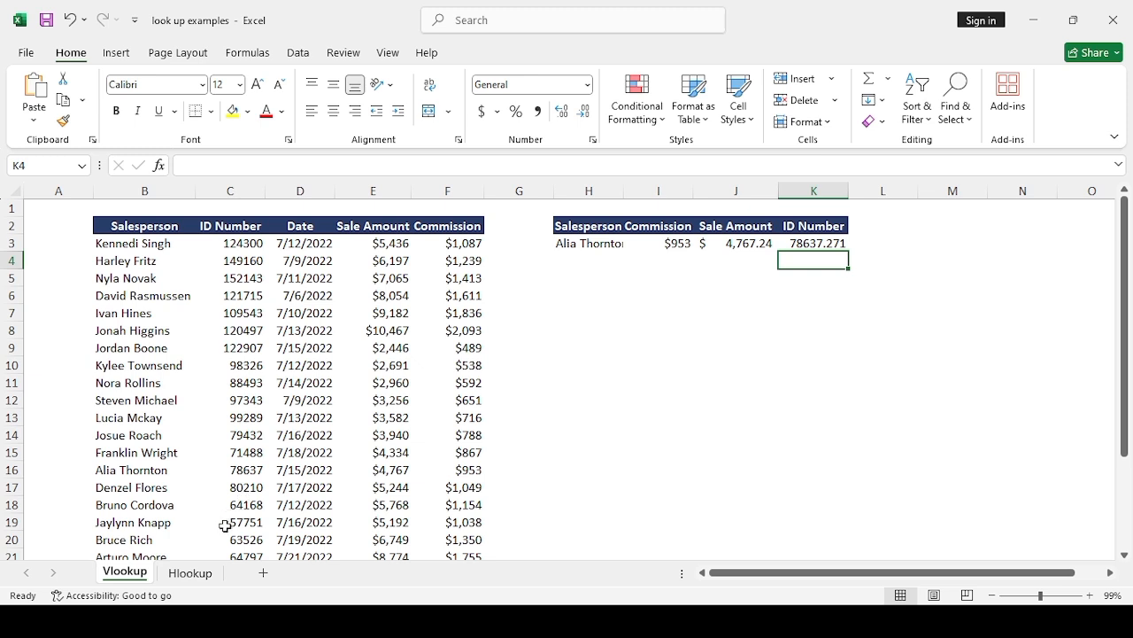
# Step: Compare the ID number in C16 with the result in K3, and format K3 to show no decimal places
pyautogui.click(245, 472)
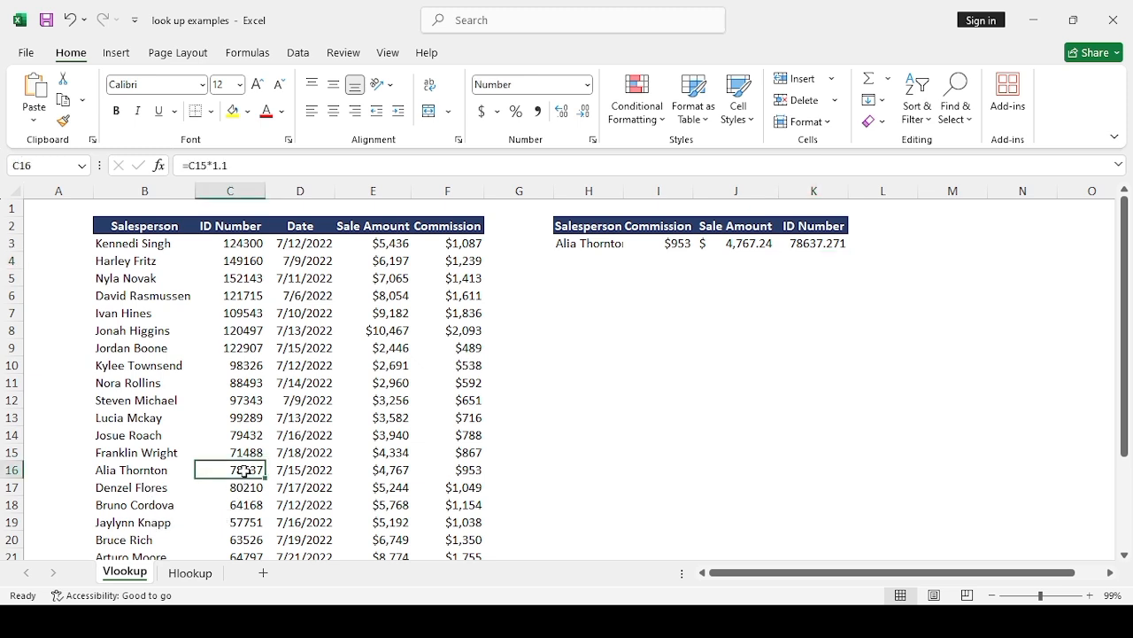
pyautogui.click(819, 245)
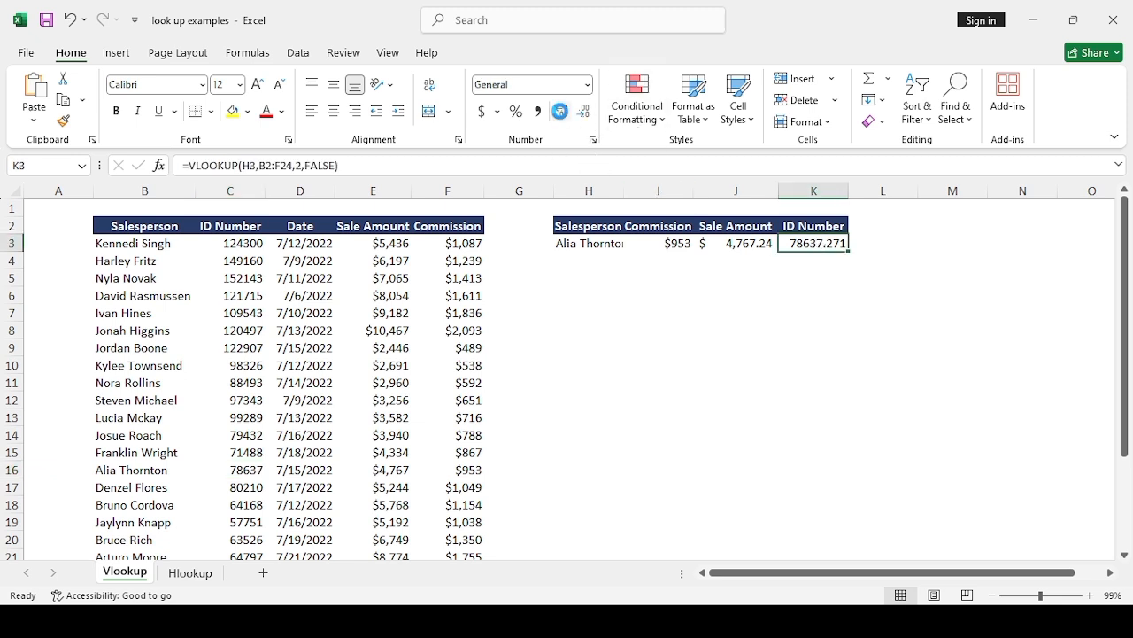
pyautogui.click(562, 113)
pyautogui.click(586, 112)
pyautogui.click(586, 113)
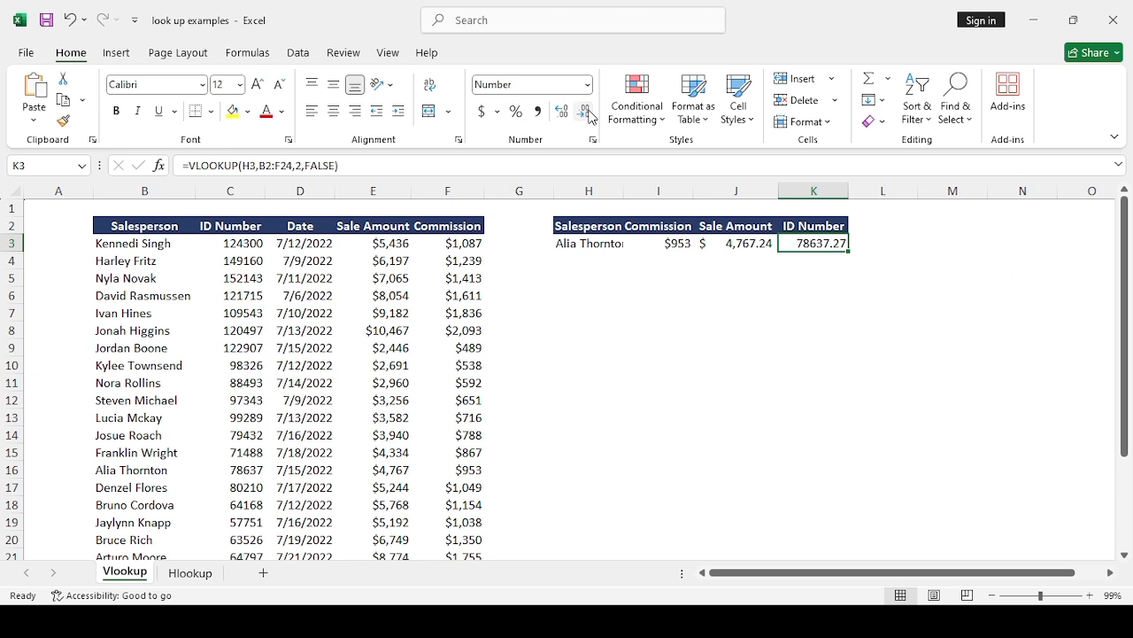
pyautogui.click(586, 112)
pyautogui.click(586, 112)
pyautogui.click(994, 413)
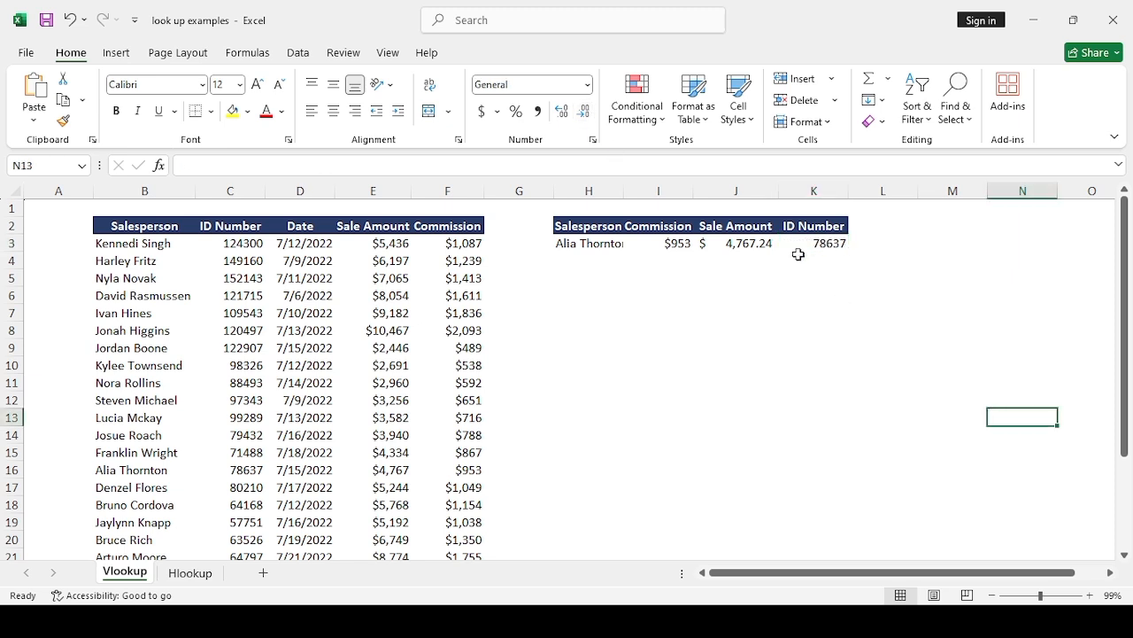
pyautogui.click(804, 247)
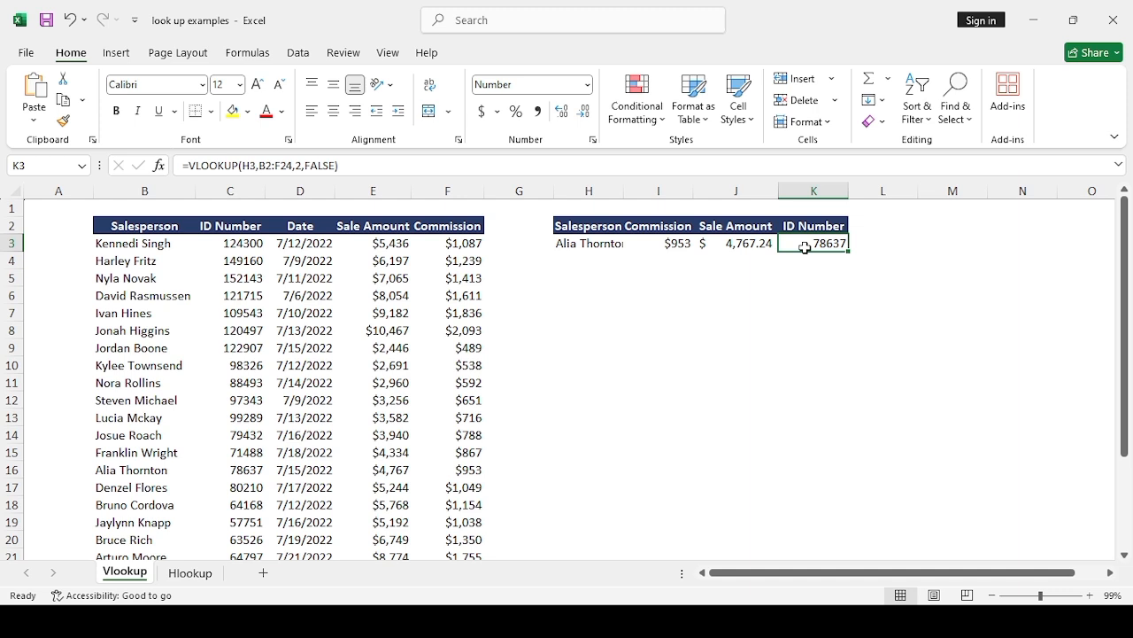
# Step: Replace the salesperson in H3 with the full name listed in B5 to test the three lookups
pyautogui.click(590, 247)
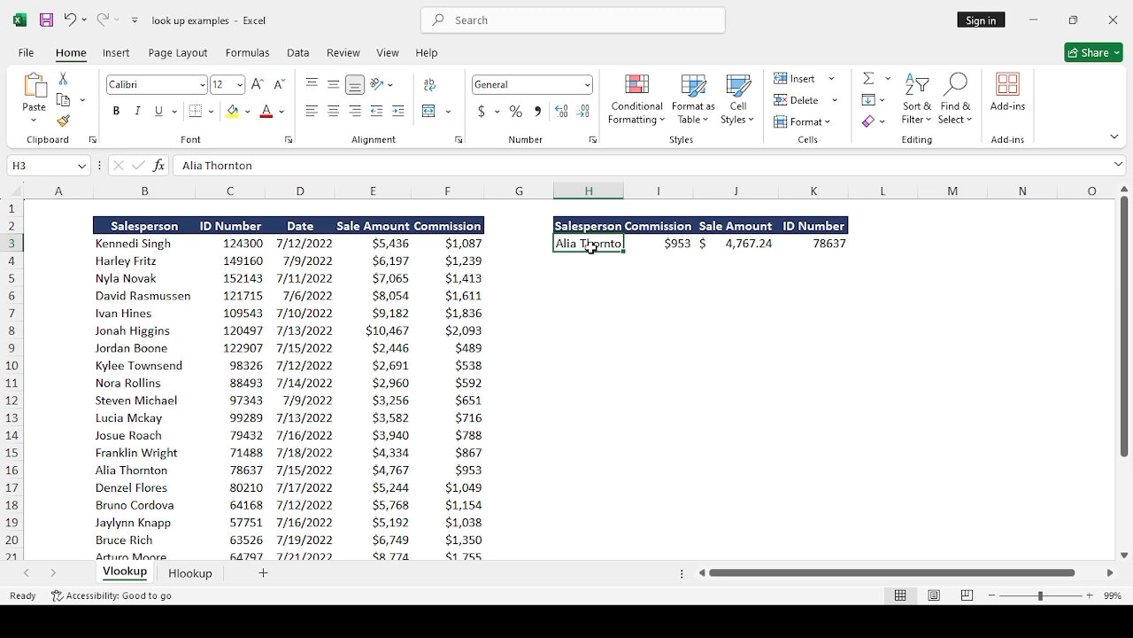
pyautogui.write('Nyla')
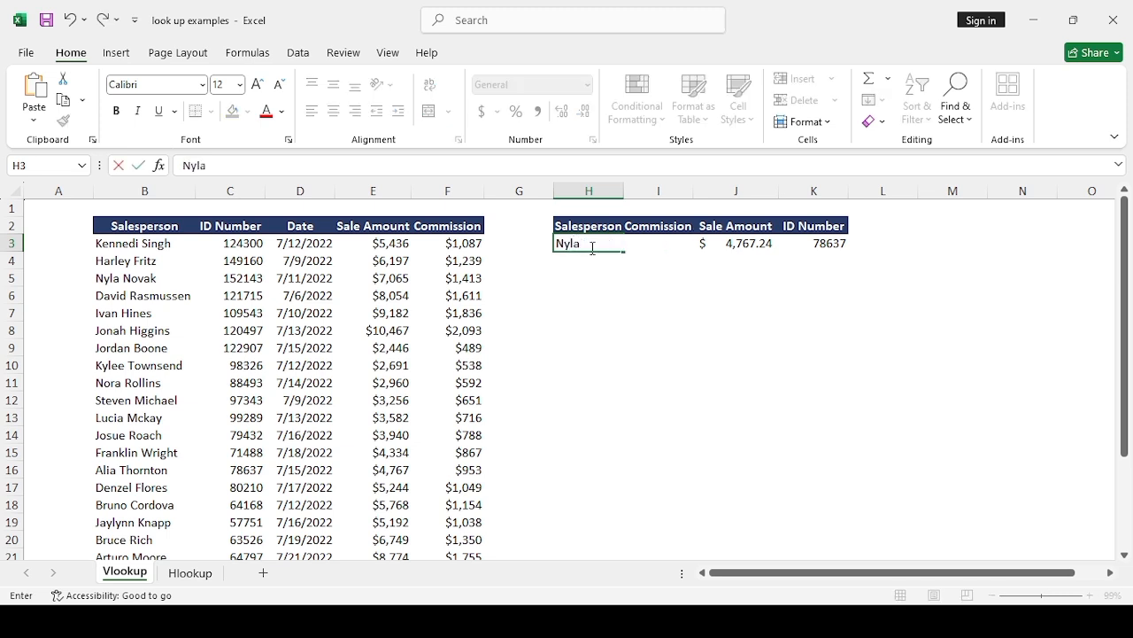
pyautogui.write(' Novak')
pyautogui.press('Return')
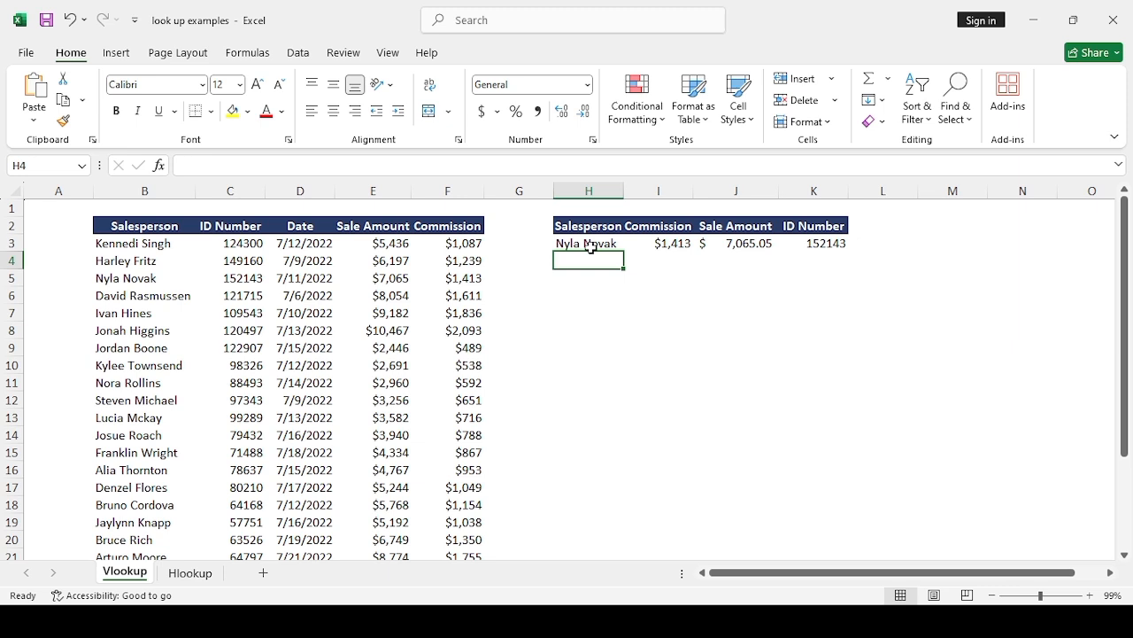
pyautogui.click(732, 358)
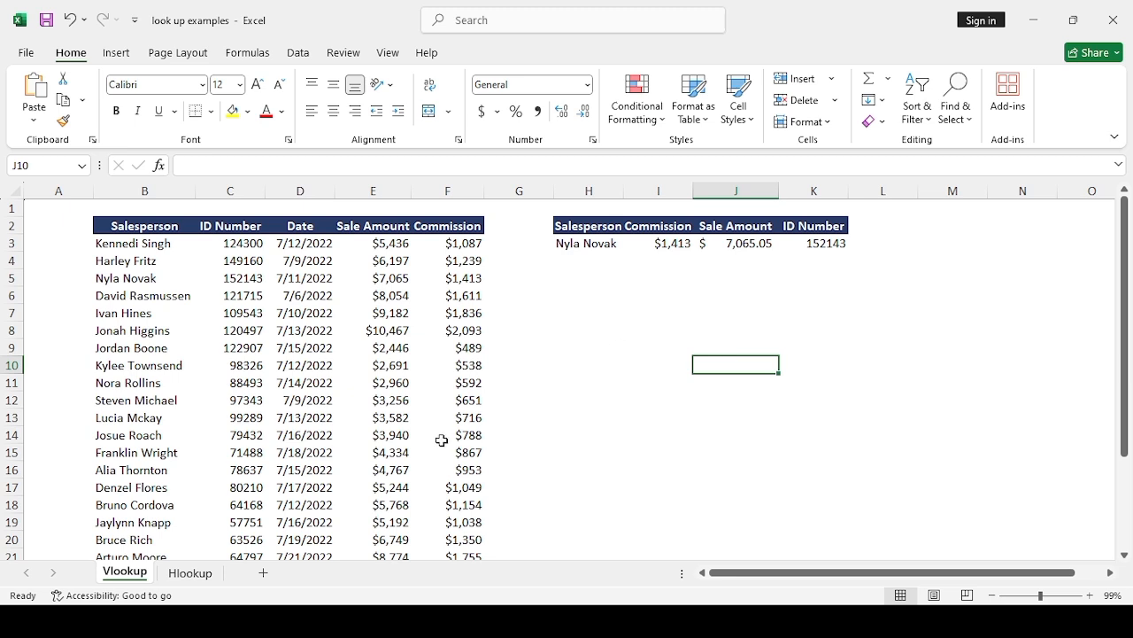
# Step: Switch to the Hlookup sheet and widen column C so the full salesperson name in C2 fits
pyautogui.click(190, 574)
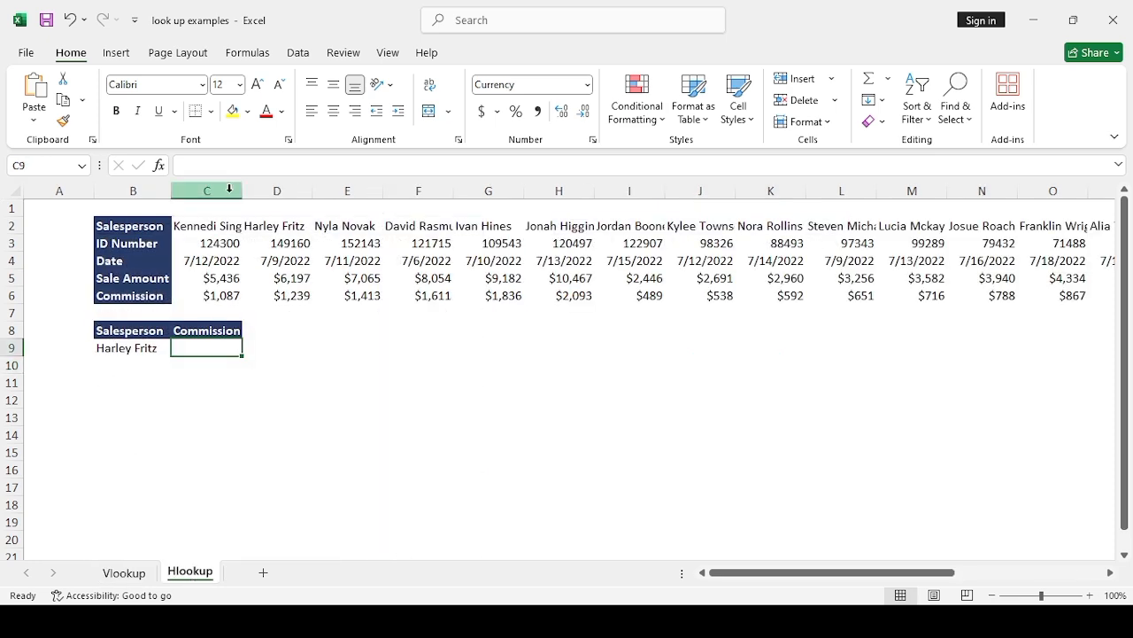
pyautogui.moveTo(242, 190); pyautogui.dragTo(272, 189)
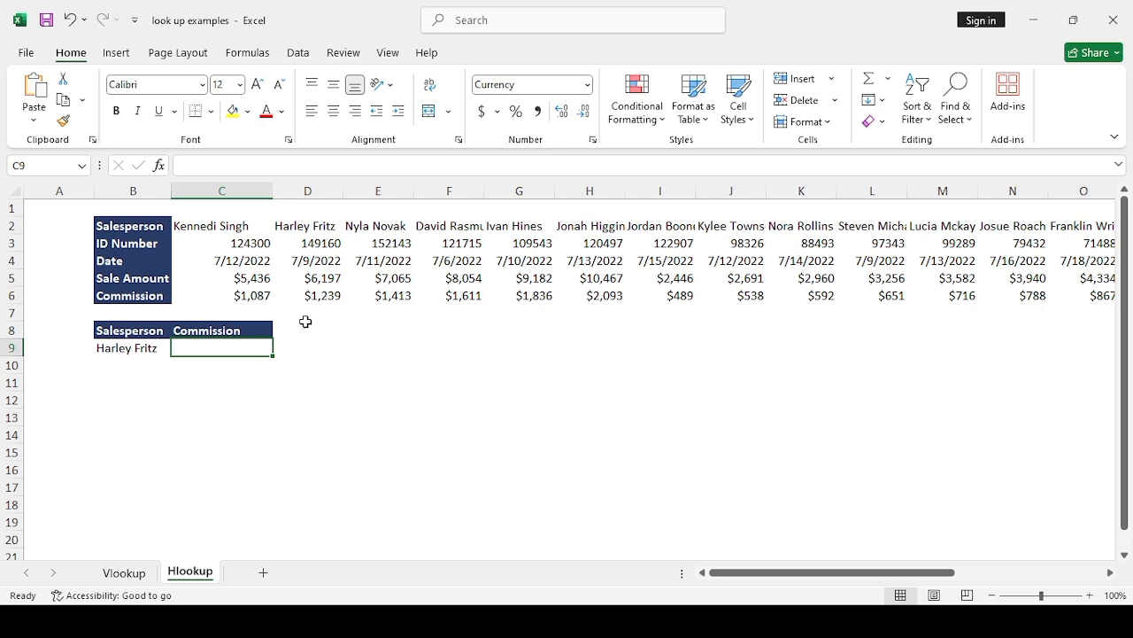
pyautogui.click(124, 351)
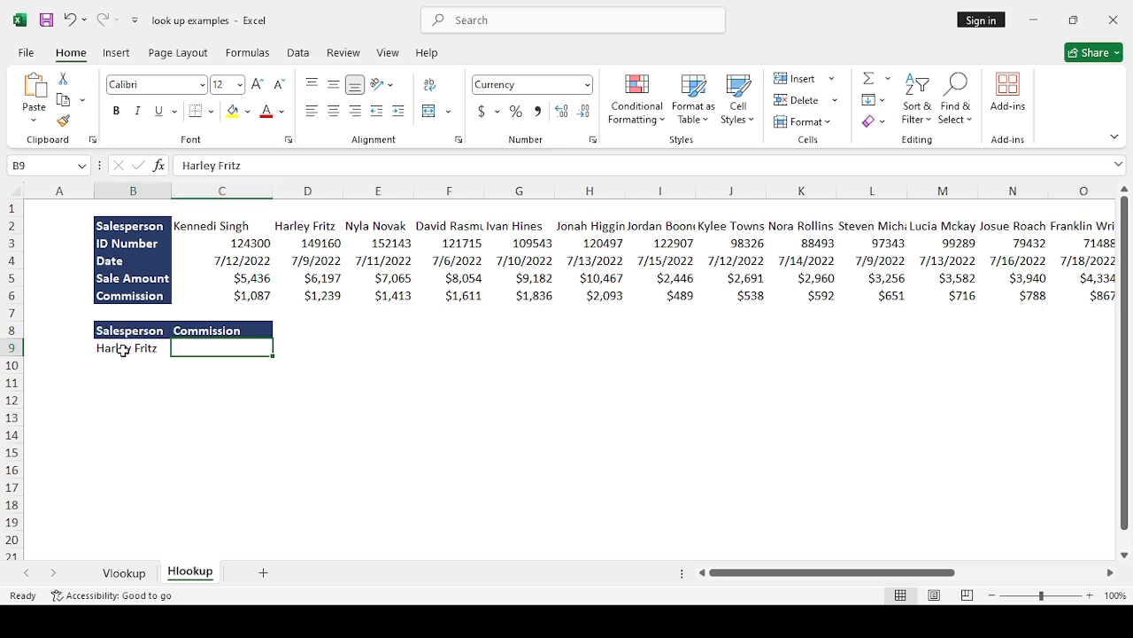
pyautogui.click(219, 326)
# Step: Start an HLOOKUP formula in C9 with the salesperson in B9 as the lookup value
pyautogui.click(224, 347)
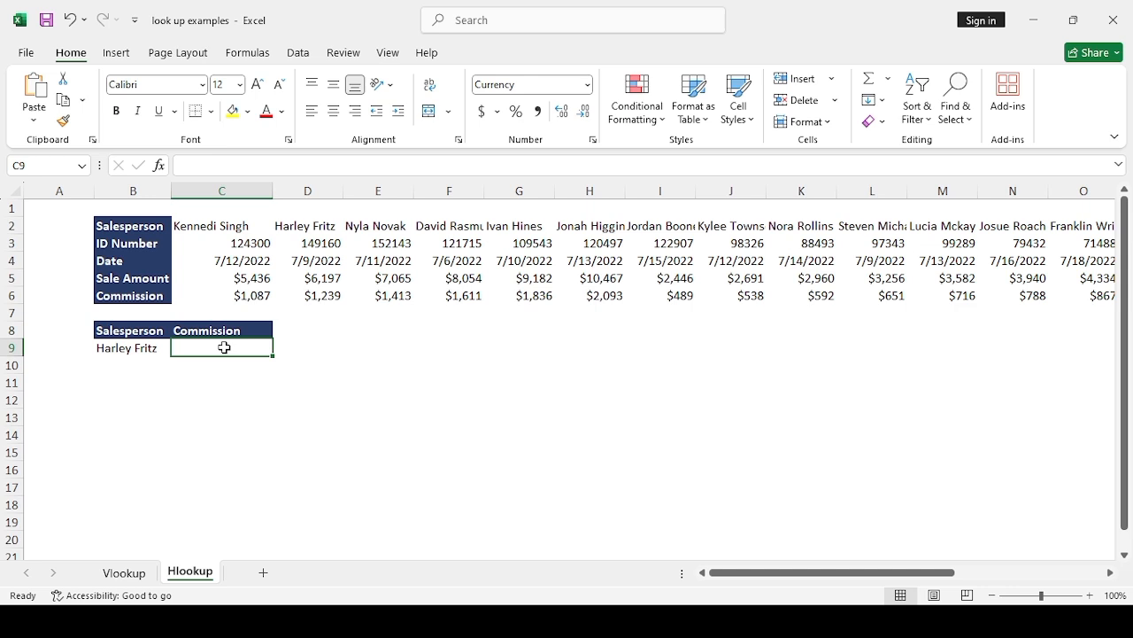
pyautogui.write('=')
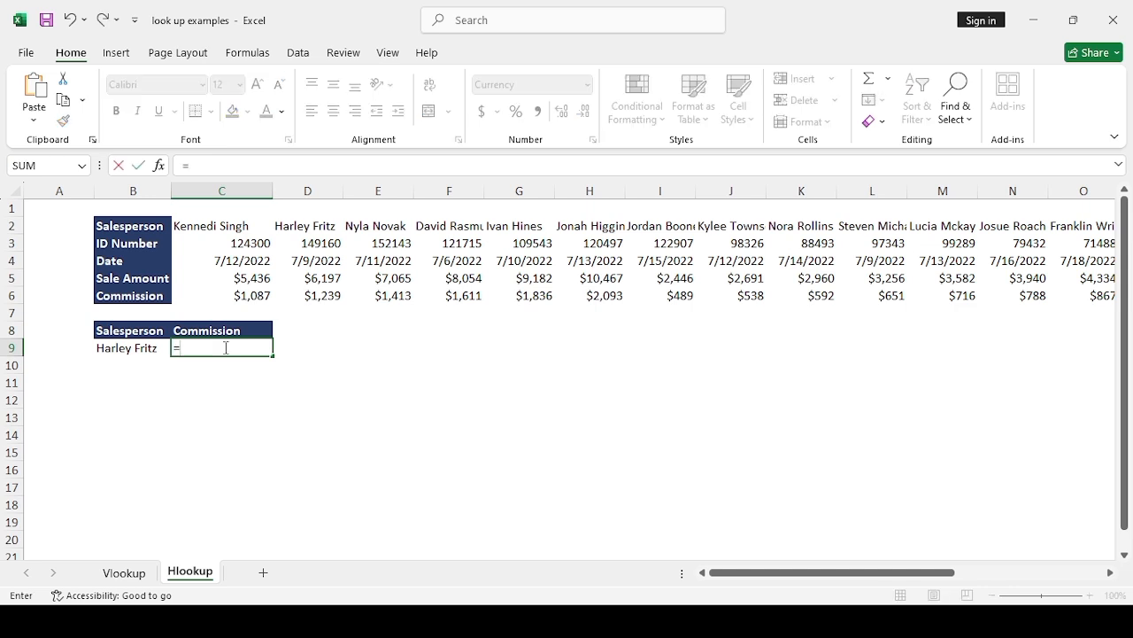
pyautogui.write('hl')
pyautogui.press('Tab')
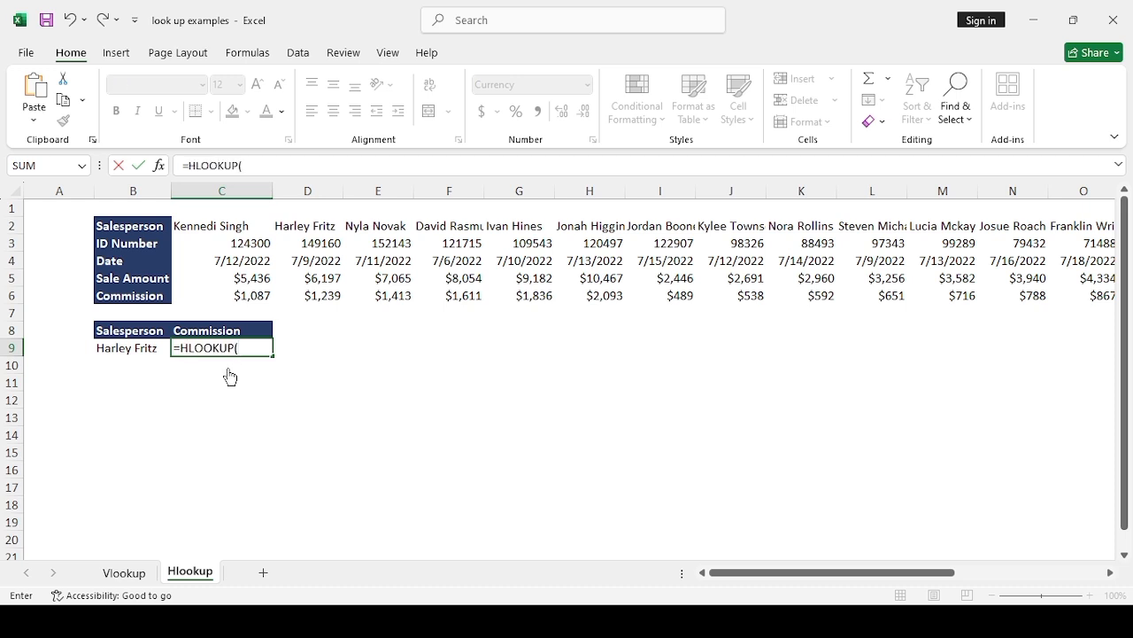
pyautogui.click(131, 350)
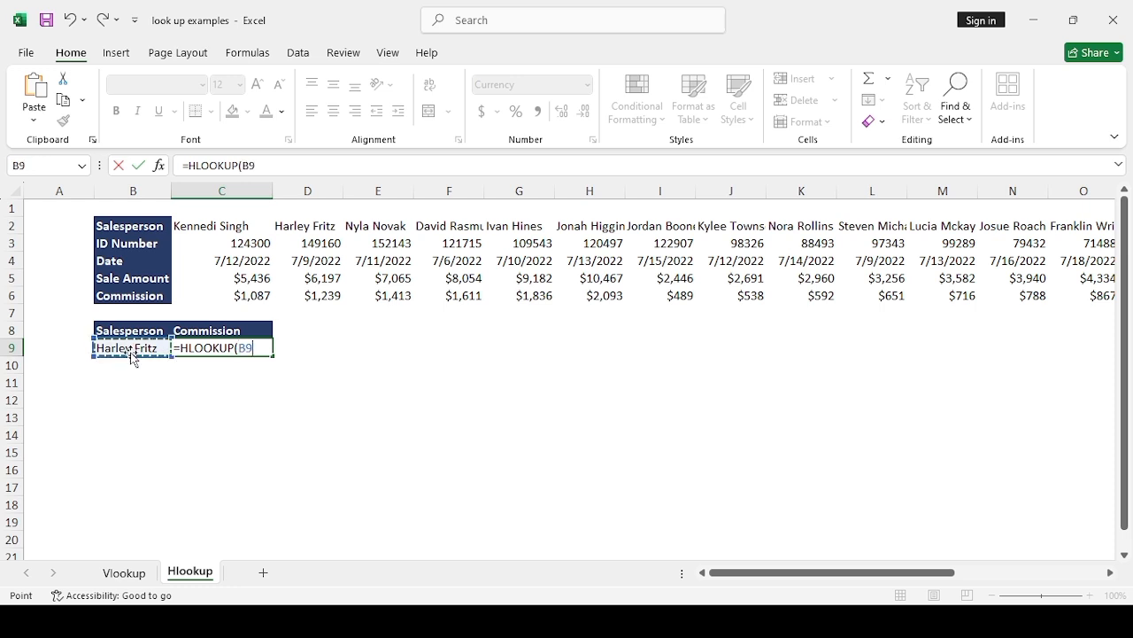
pyautogui.write(',')
# Step: Set the HLOOKUP table range to the whole sales table, B2:X6
pyautogui.click(106, 231)
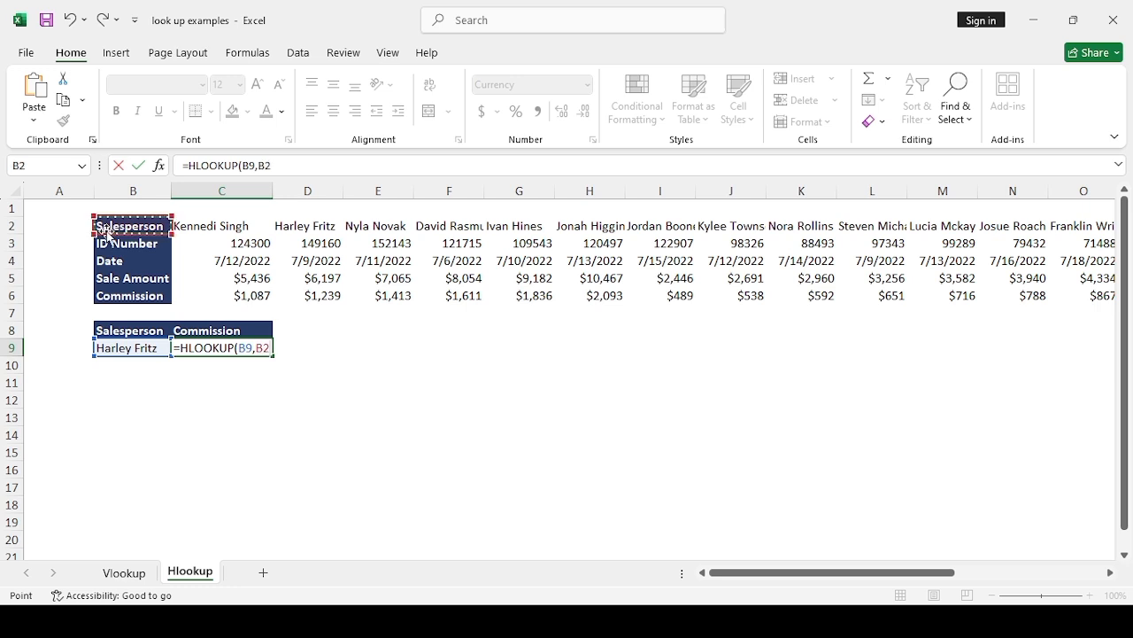
pyautogui.hotkey('ctrl', 'shift', 'Down')
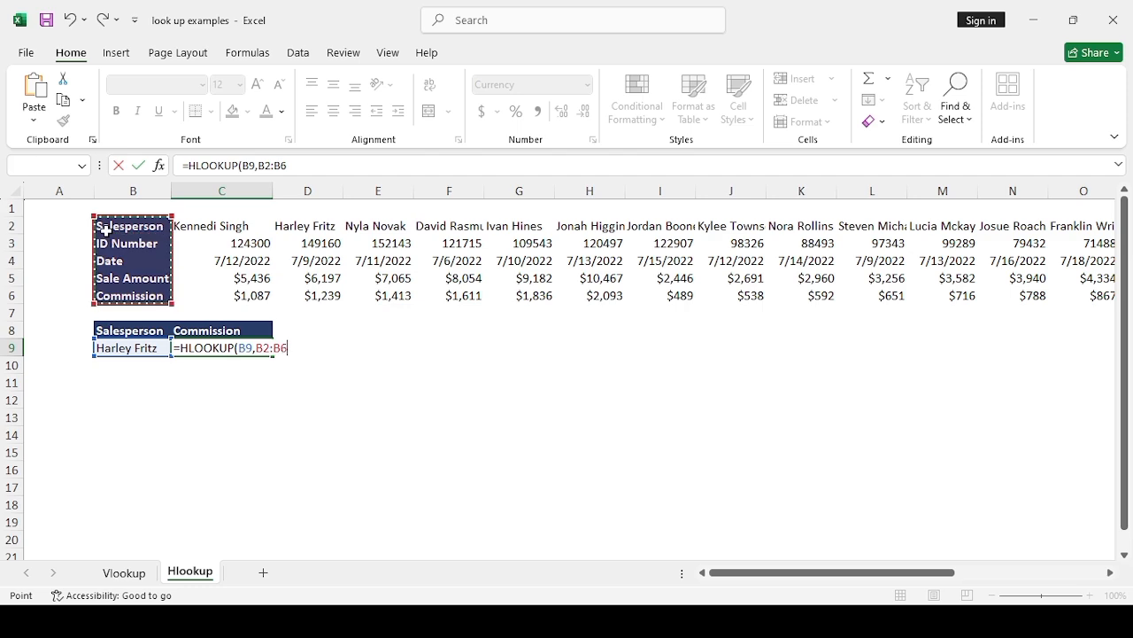
pyautogui.hotkey('ctrl', 'shift', 'Right')
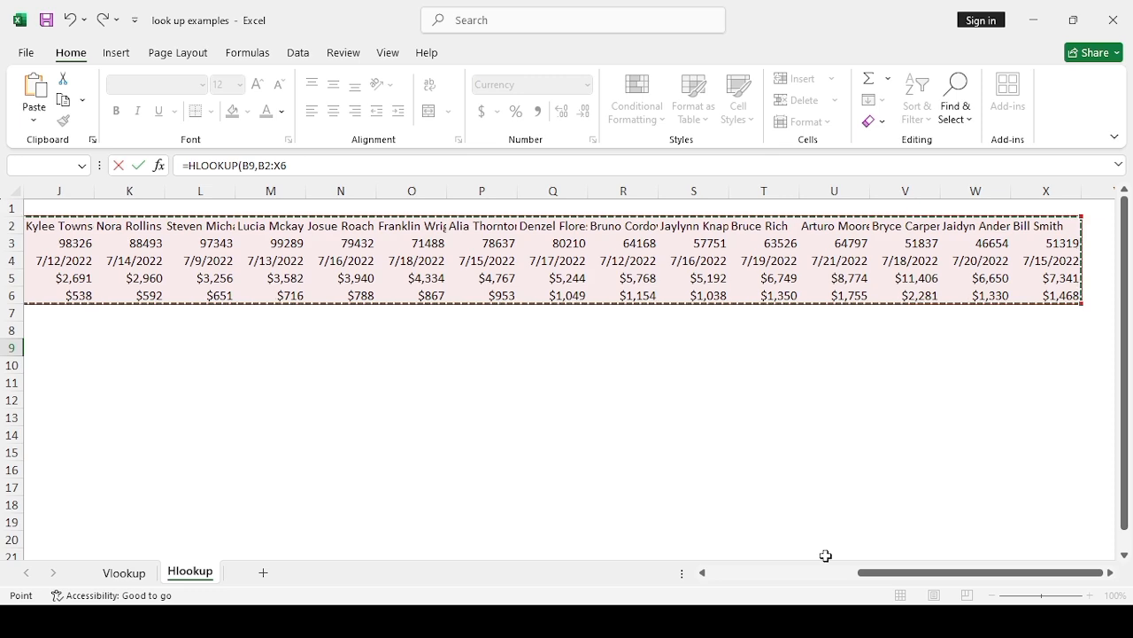
pyautogui.moveTo(917, 578); pyautogui.dragTo(766, 581)
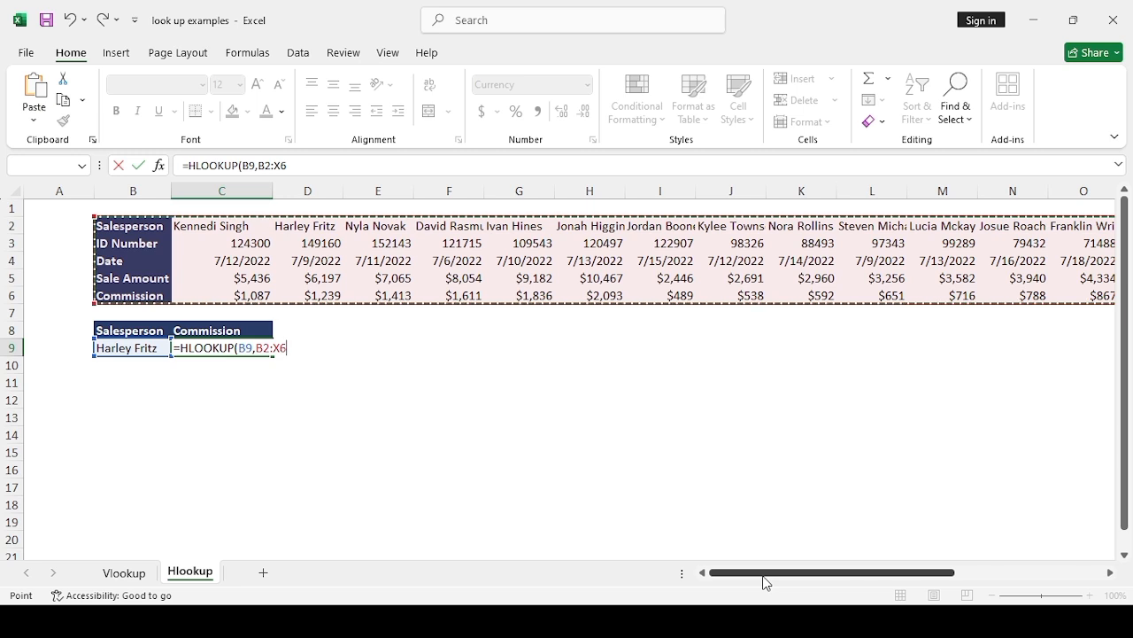
# Step: Complete the HLOOKUP in C9 with row index 5 and FALSE for exact match, and review the finished formula
pyautogui.write(',5,')
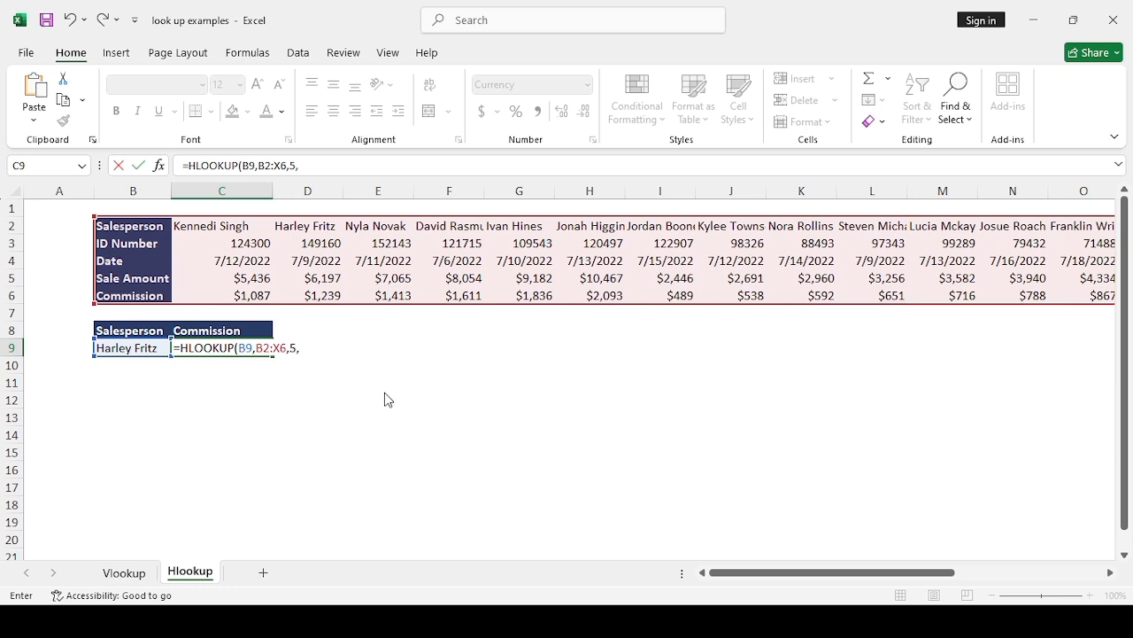
pyautogui.click(388, 399)
pyautogui.write('FALSE')
pyautogui.press('Return')
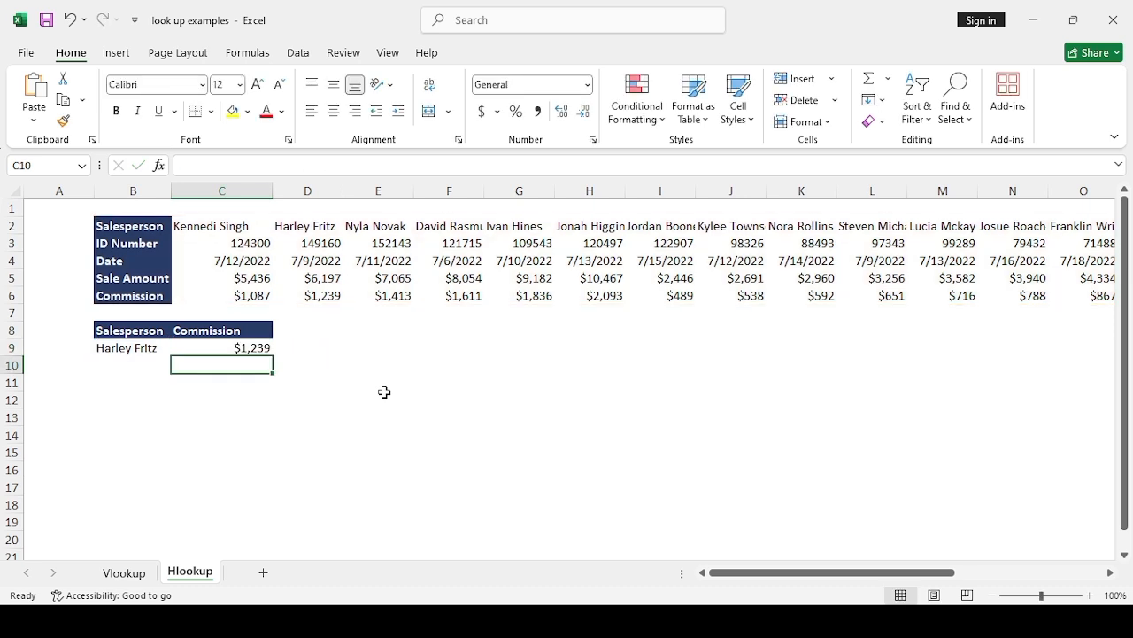
pyautogui.click(237, 347)
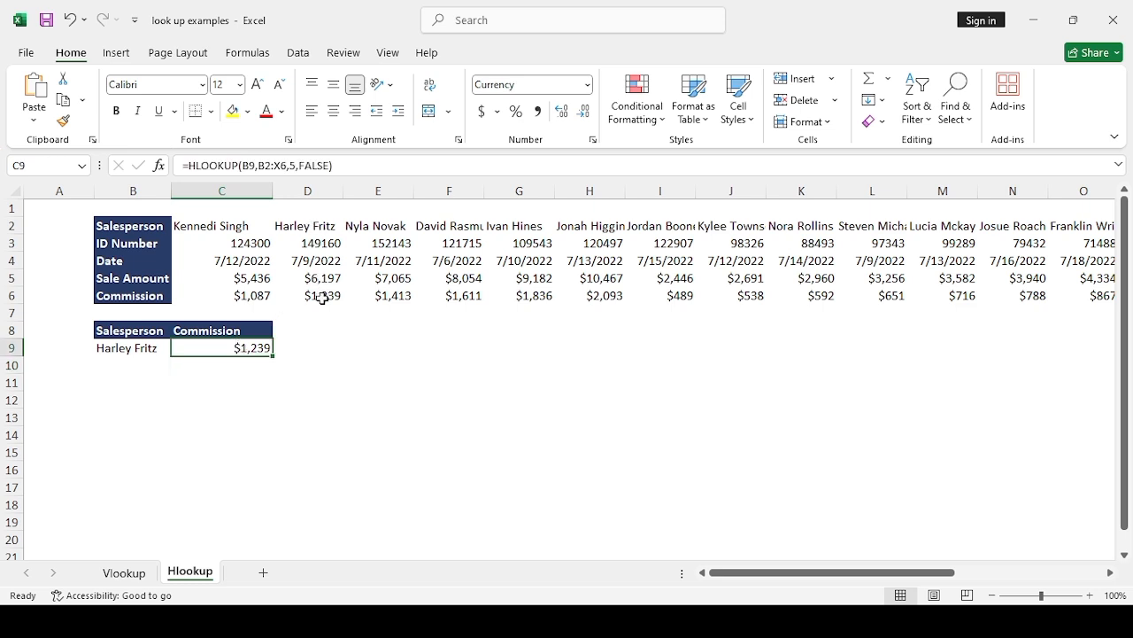
# Step: Widen column H so the full salesperson name in H2 fits, and select that cell
pyautogui.click(137, 352)
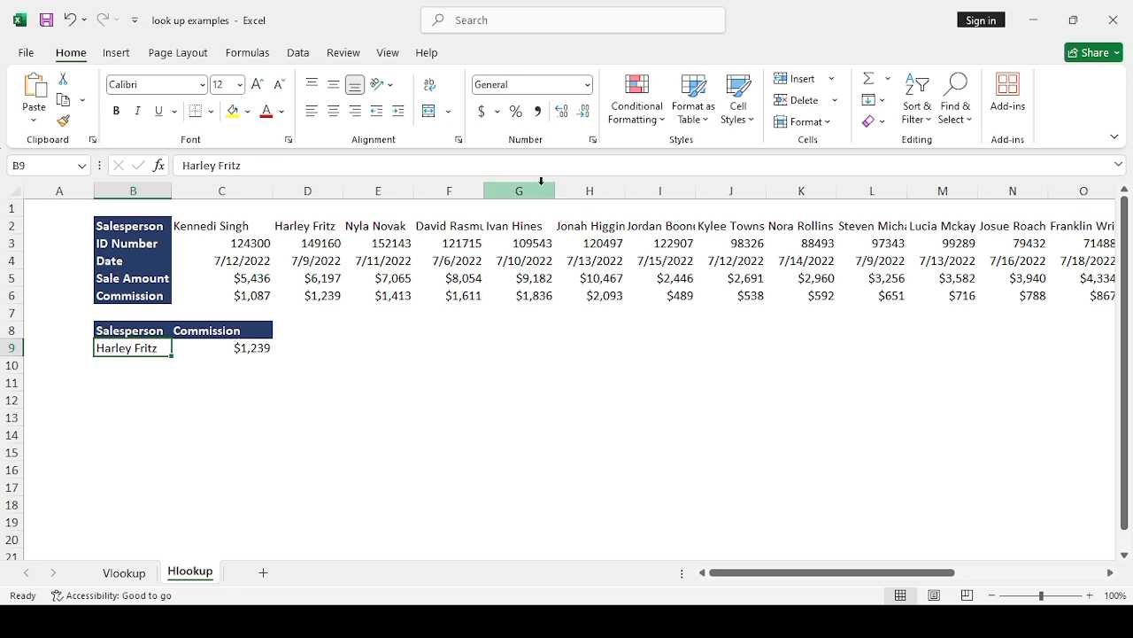
pyautogui.click(596, 192)
pyautogui.moveTo(624, 195); pyautogui.dragTo(642, 194)
pyautogui.click(601, 232)
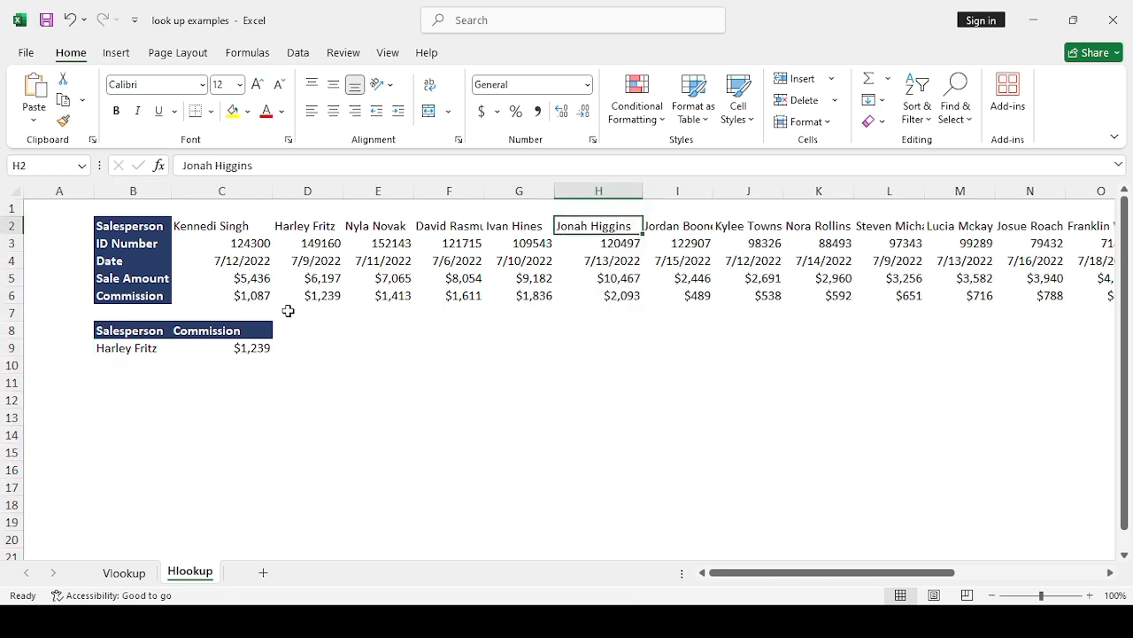
# Step: Replace the salesperson in B9 with the full name from H2 and check the HLOOKUP commission result in C9
pyautogui.click(130, 351)
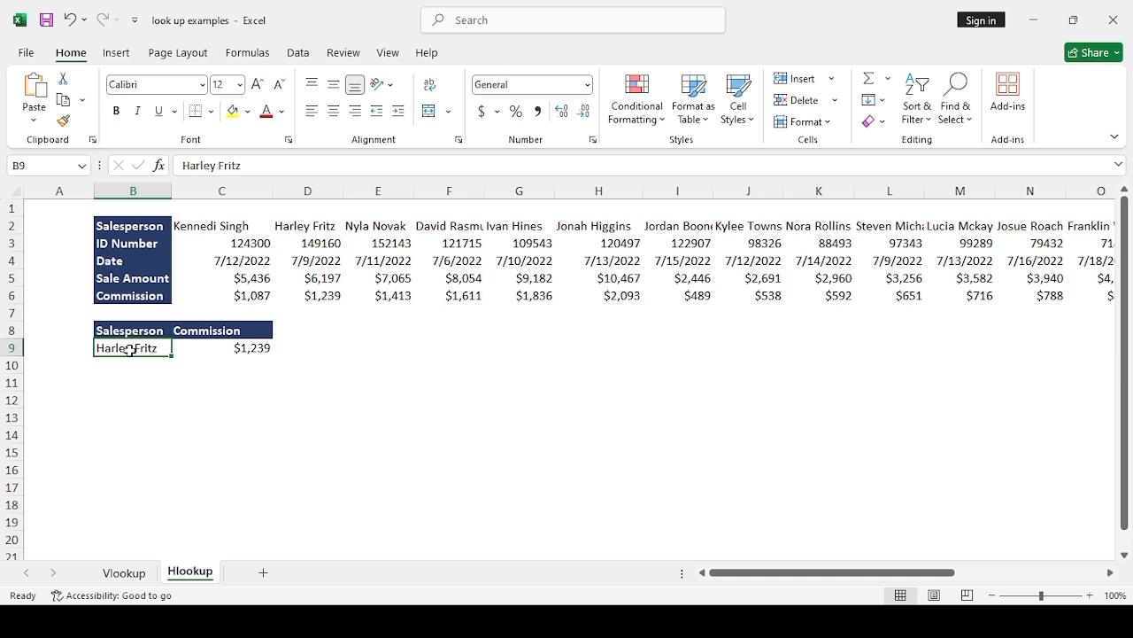
pyautogui.press('BackSpace')
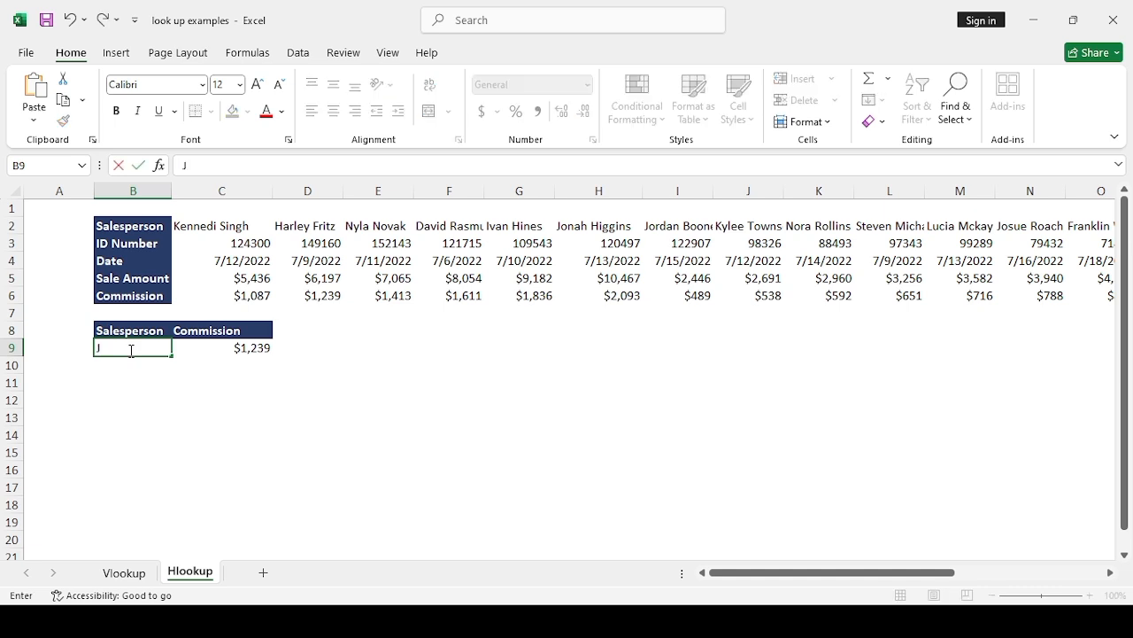
pyautogui.write('Jonah Higgins')
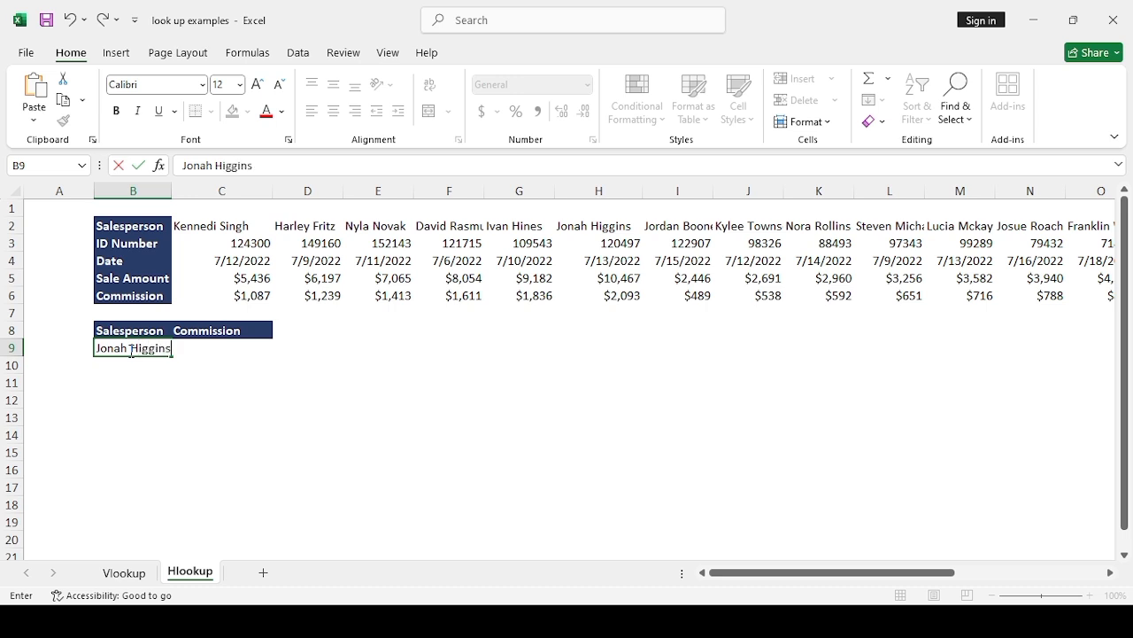
pyautogui.press('Return')
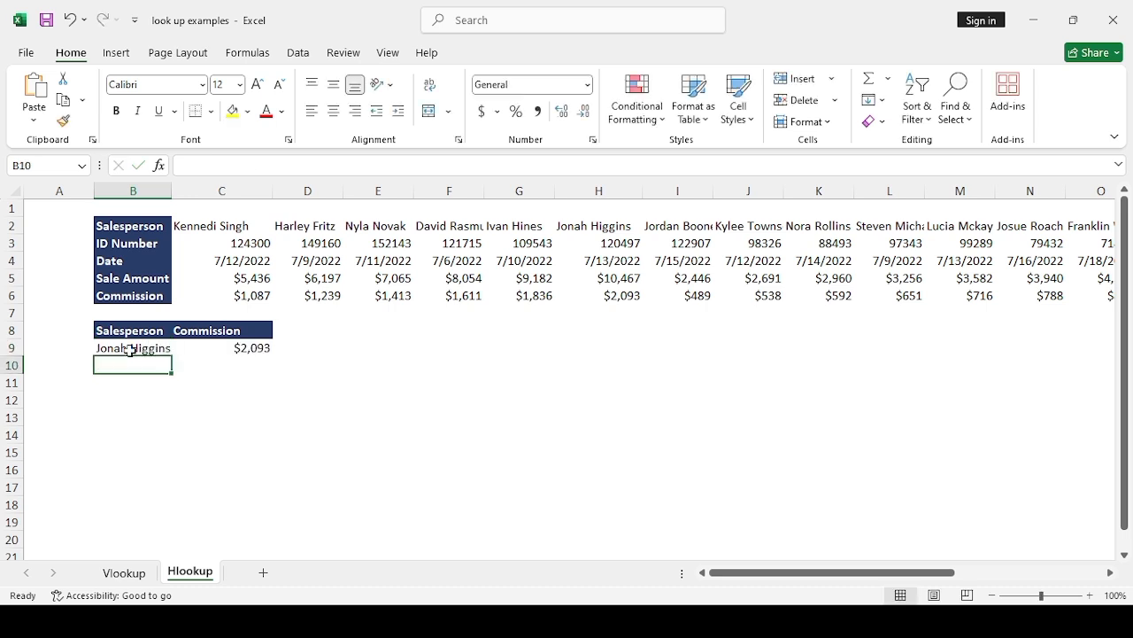
pyautogui.click(239, 351)
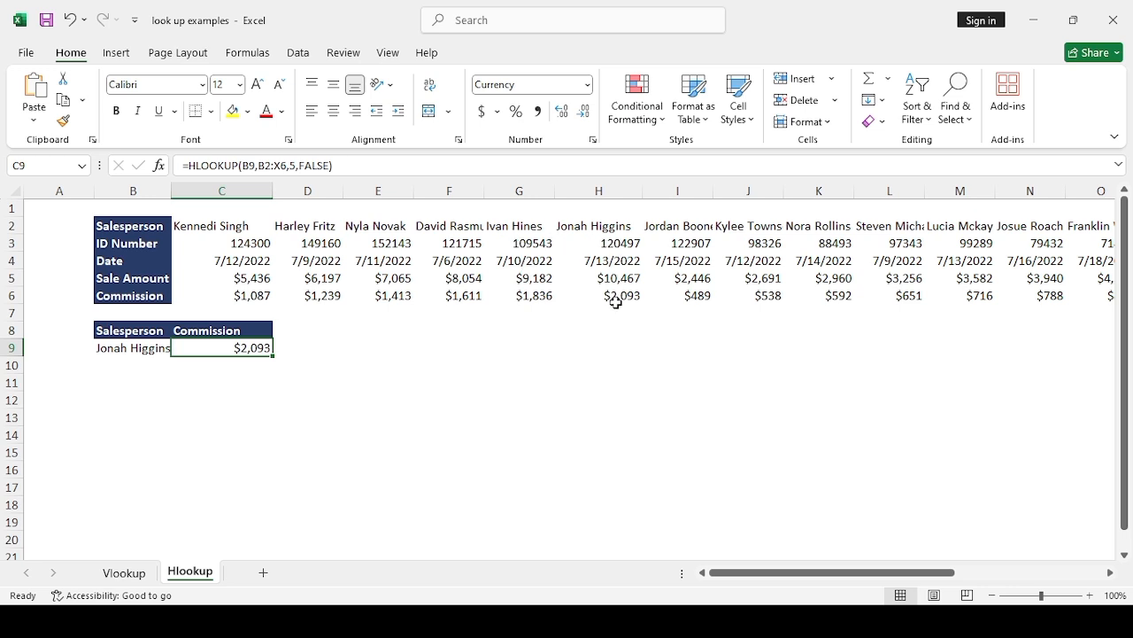
# Step: Add the heading "Sale Amount" in D8, beside the Commission heading
pyautogui.click(264, 329)
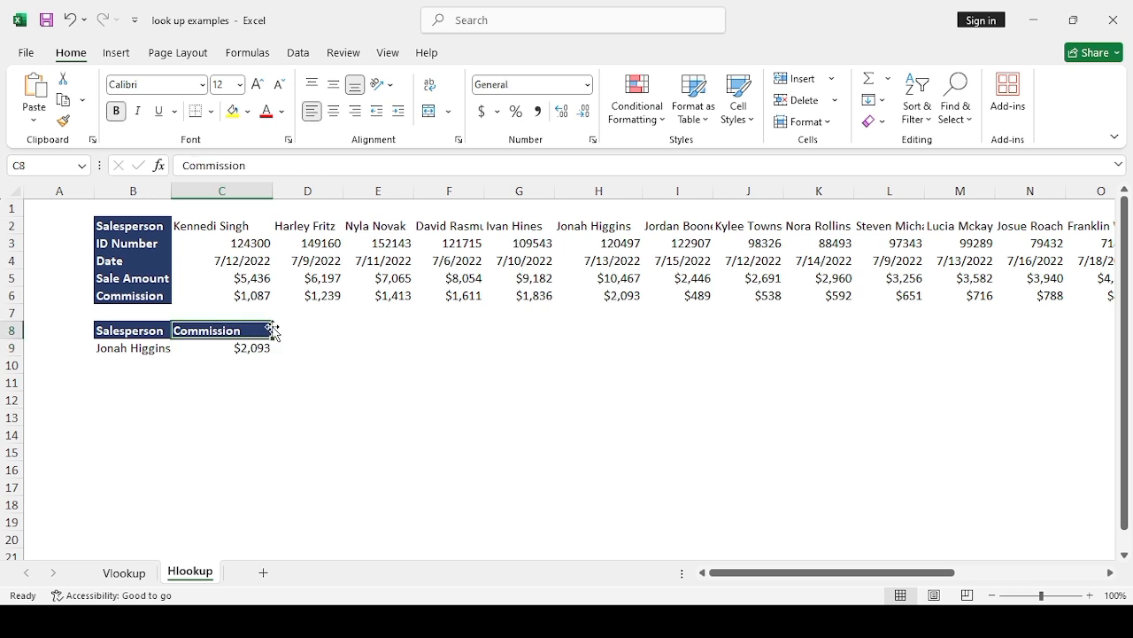
pyautogui.click(280, 333)
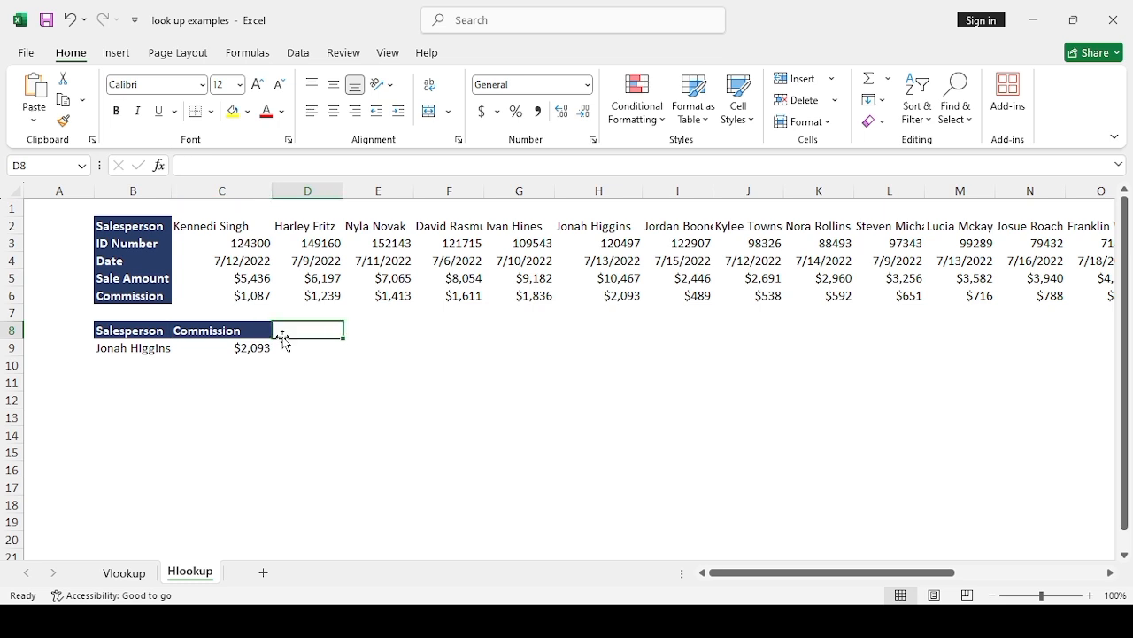
pyautogui.write('Sa')
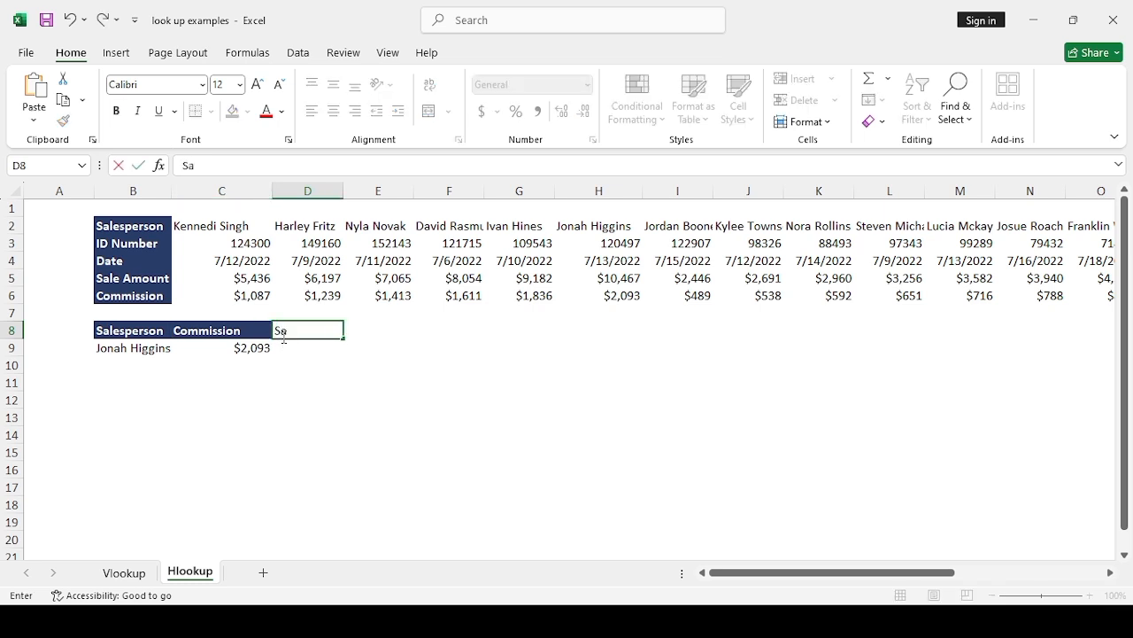
pyautogui.write('le Amount')
pyautogui.press('Return')
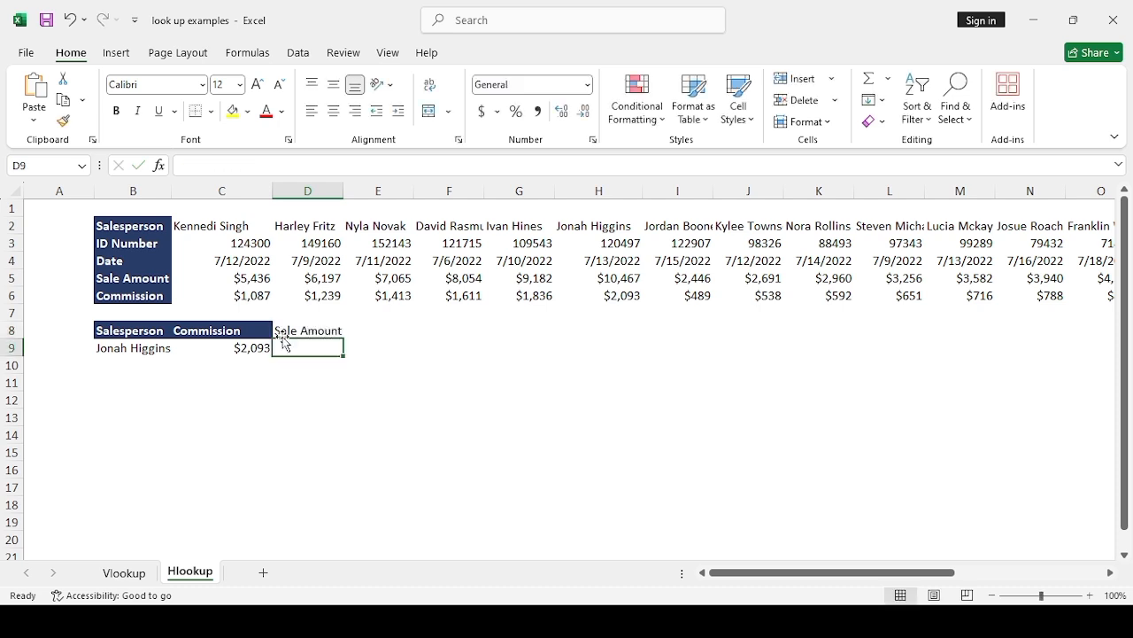
pyautogui.click(284, 327)
# Step: Start an HLOOKUP formula in D9 with the salesperson in B9 as the lookup value
pyautogui.click(299, 350)
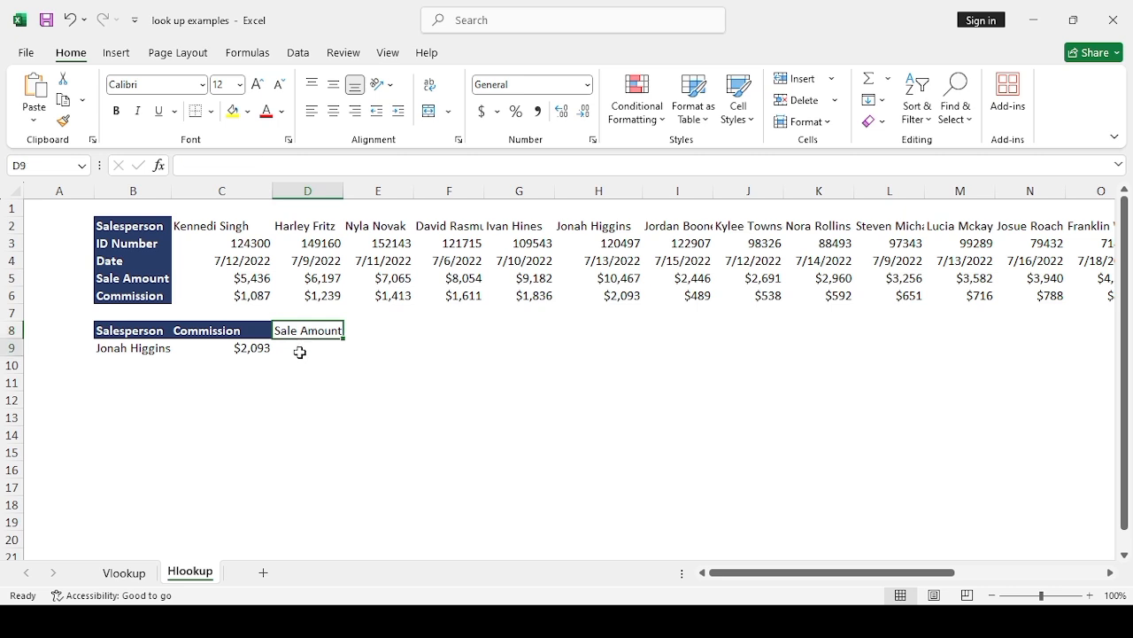
pyautogui.write('=')
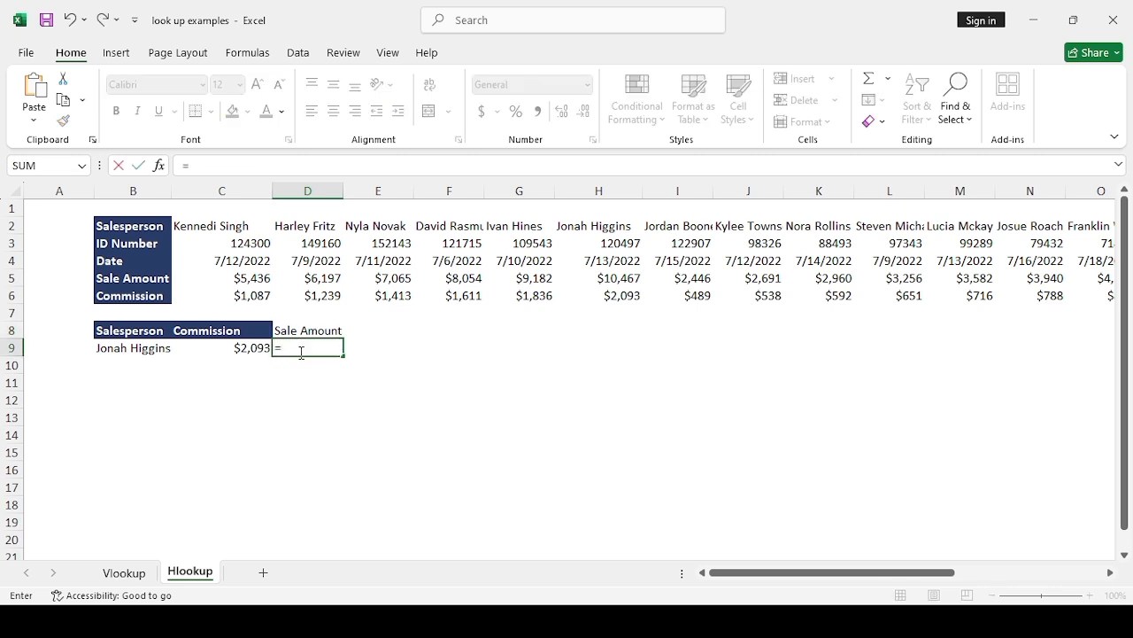
pyautogui.write('hl')
pyautogui.doubleClick(314, 373)
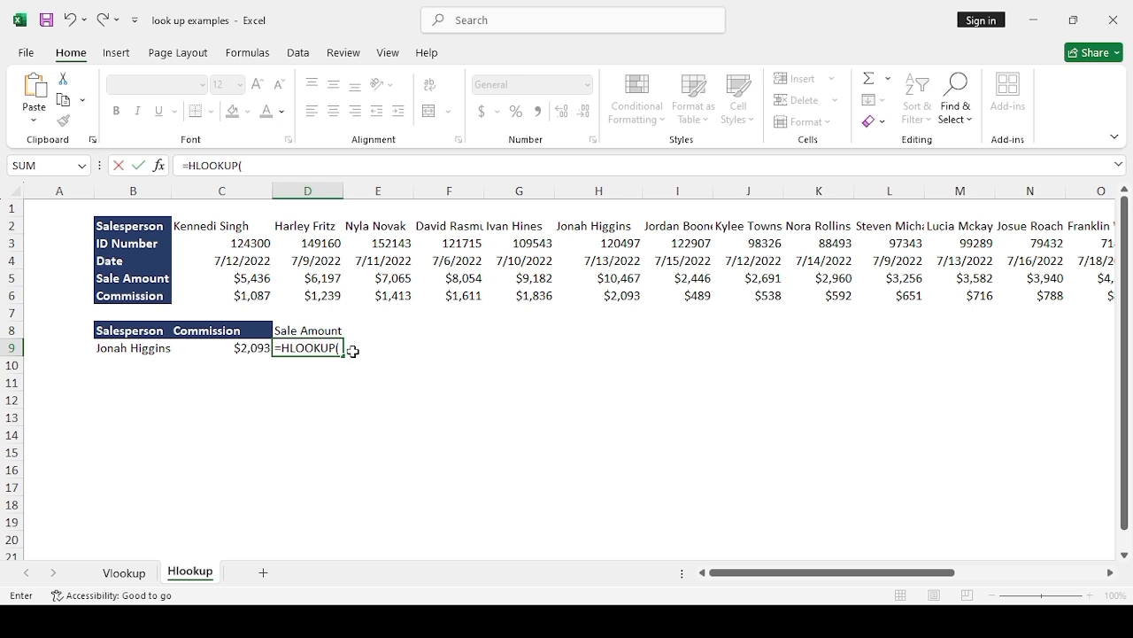
pyautogui.click(154, 345)
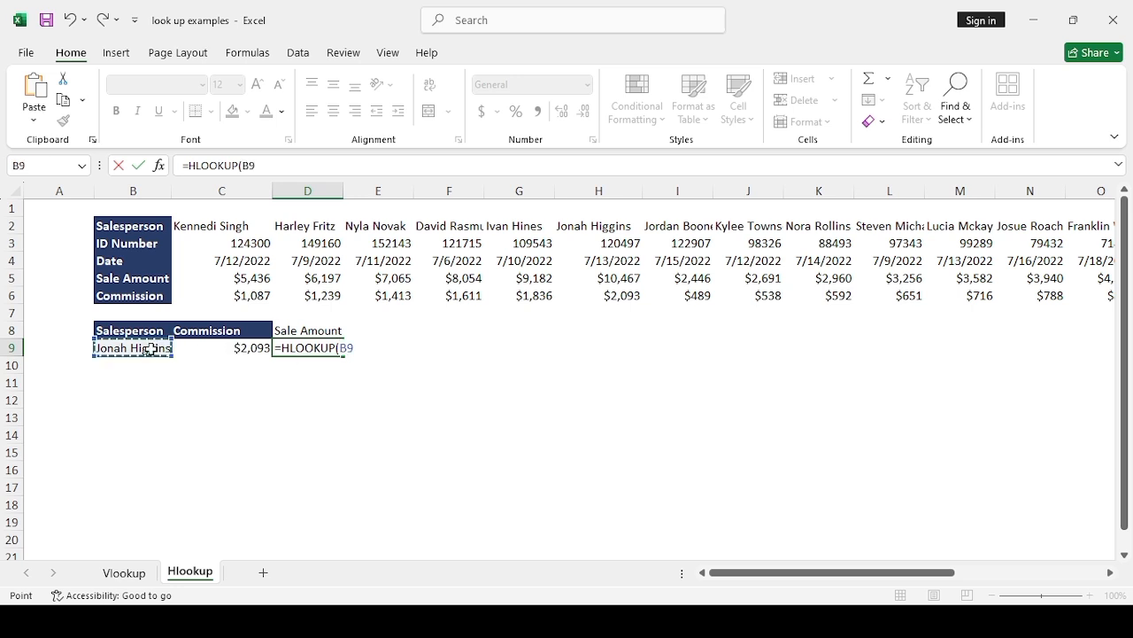
pyautogui.write(',')
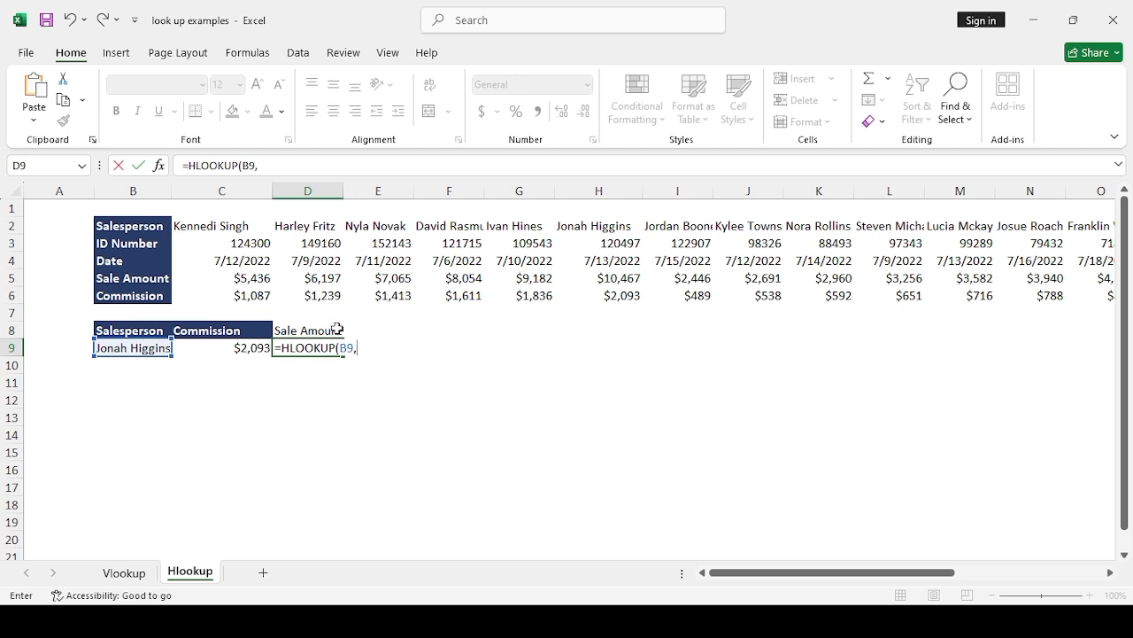
# Step: Set the table range of the D9 HLOOKUP to the whole sales table, B2:X6
pyautogui.click(144, 229)
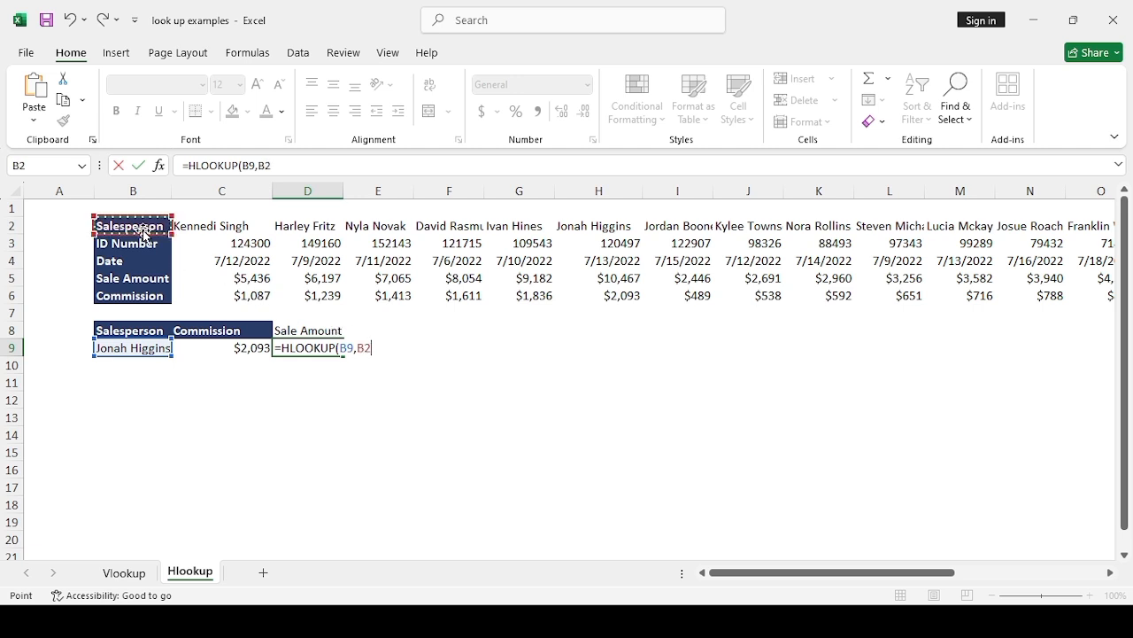
pyautogui.hotkey('ctrl', 'shift', 'Down')
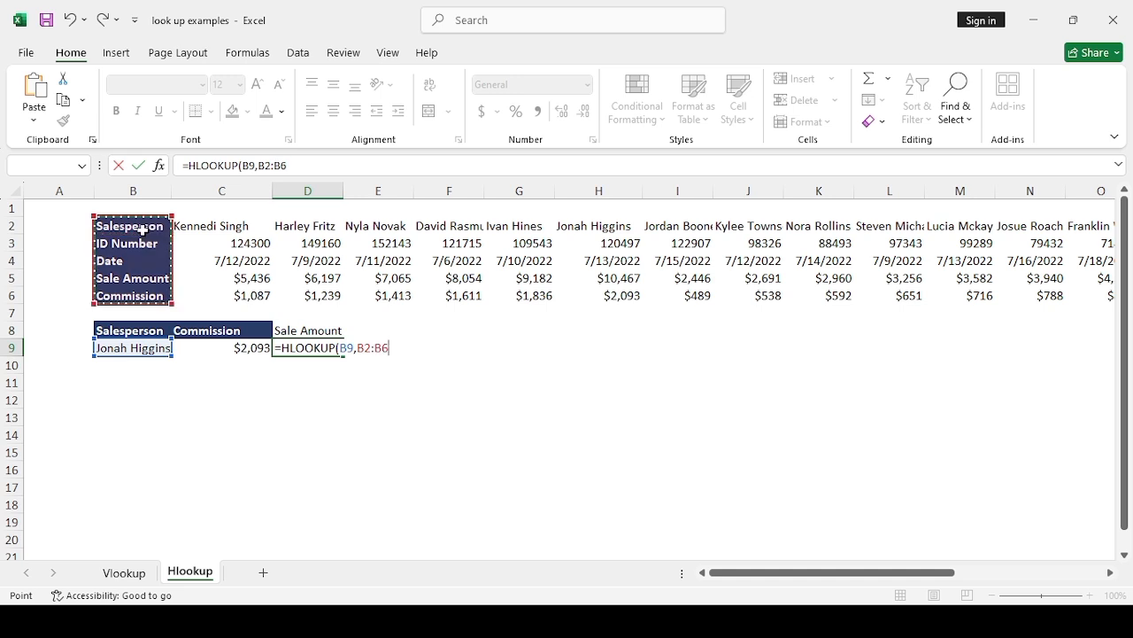
pyautogui.hotkey('ctrl', 'shift', 'Right')
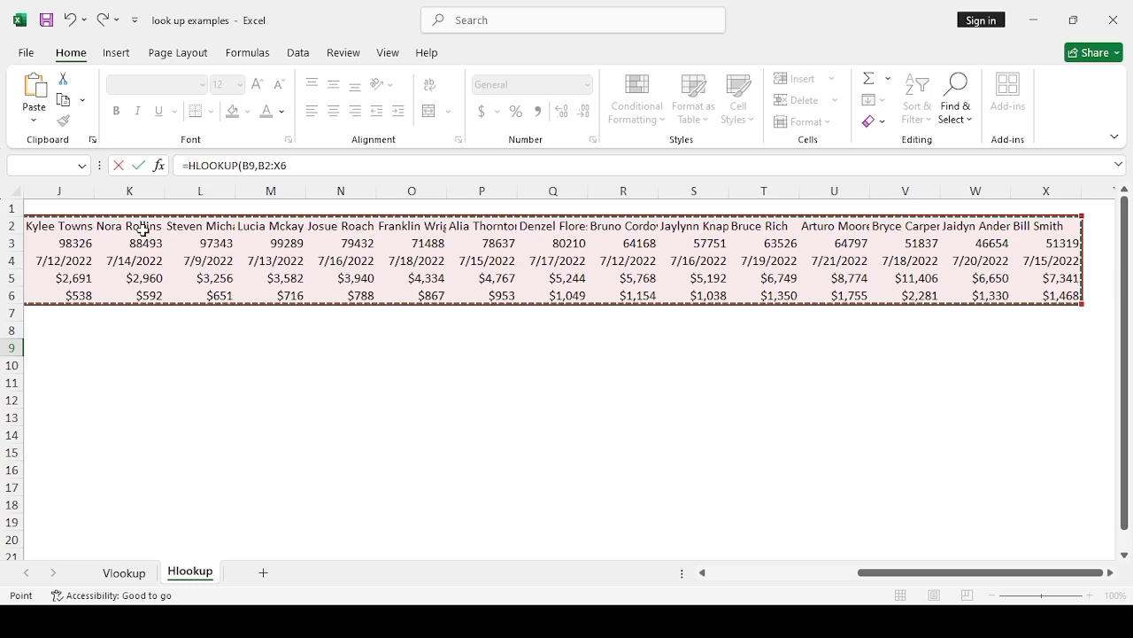
pyautogui.write(',')
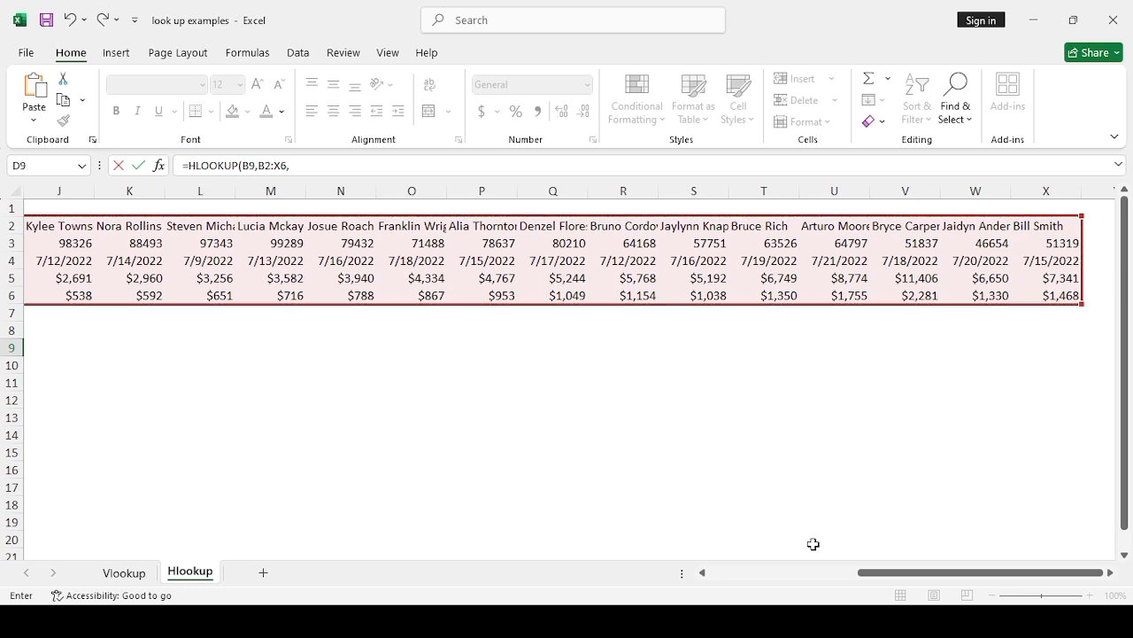
pyautogui.moveTo(868, 579); pyautogui.dragTo(708, 571)
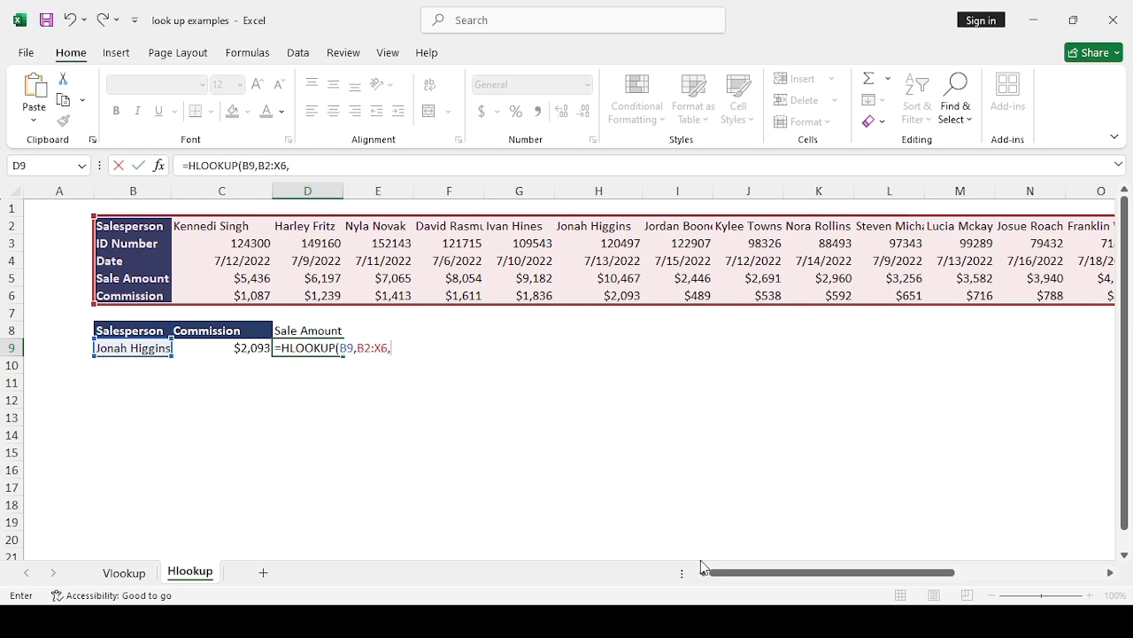
# Step: Complete the HLOOKUP in D9 with row index 4 and FALSE for an exact match
pyautogui.click(292, 165)
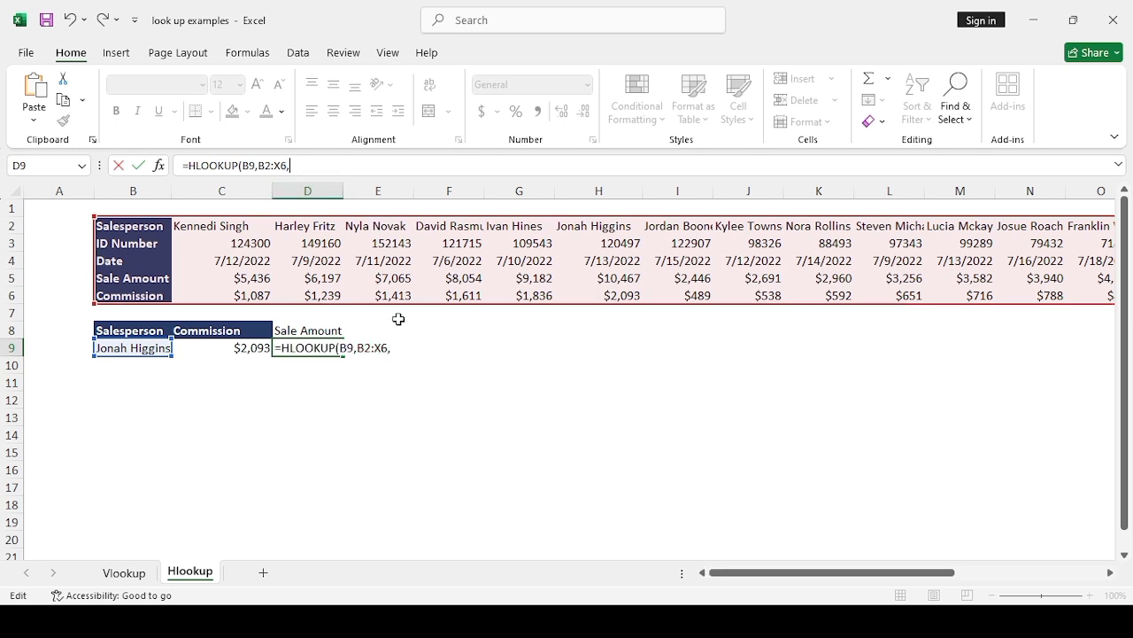
pyautogui.click(404, 350)
pyautogui.write('FALSE')
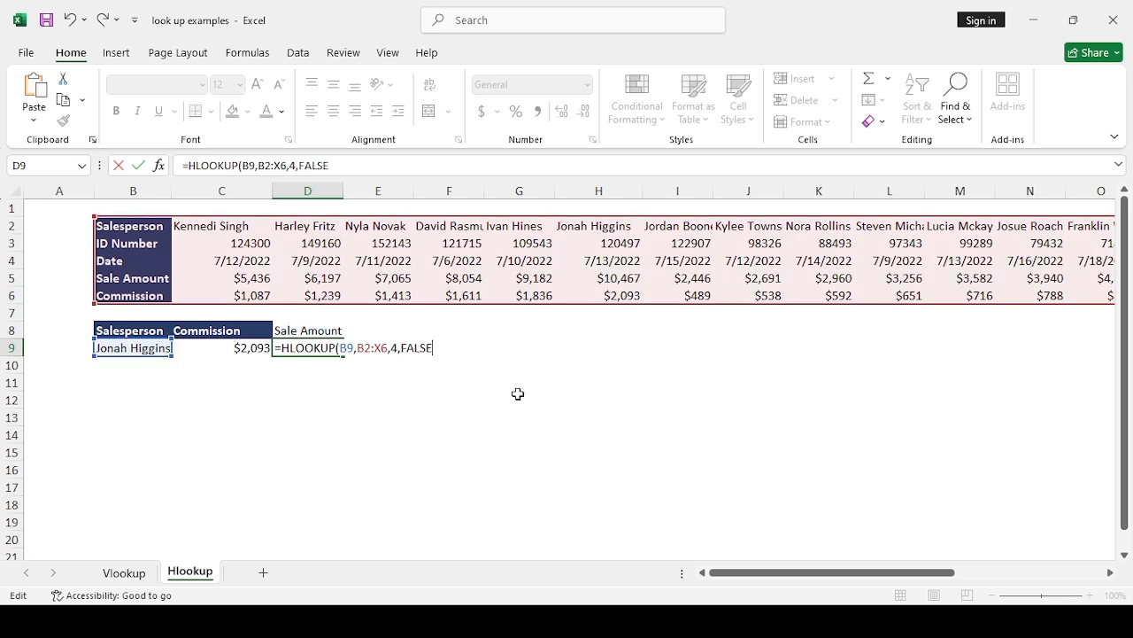
pyautogui.write(')')
pyautogui.press('Return')
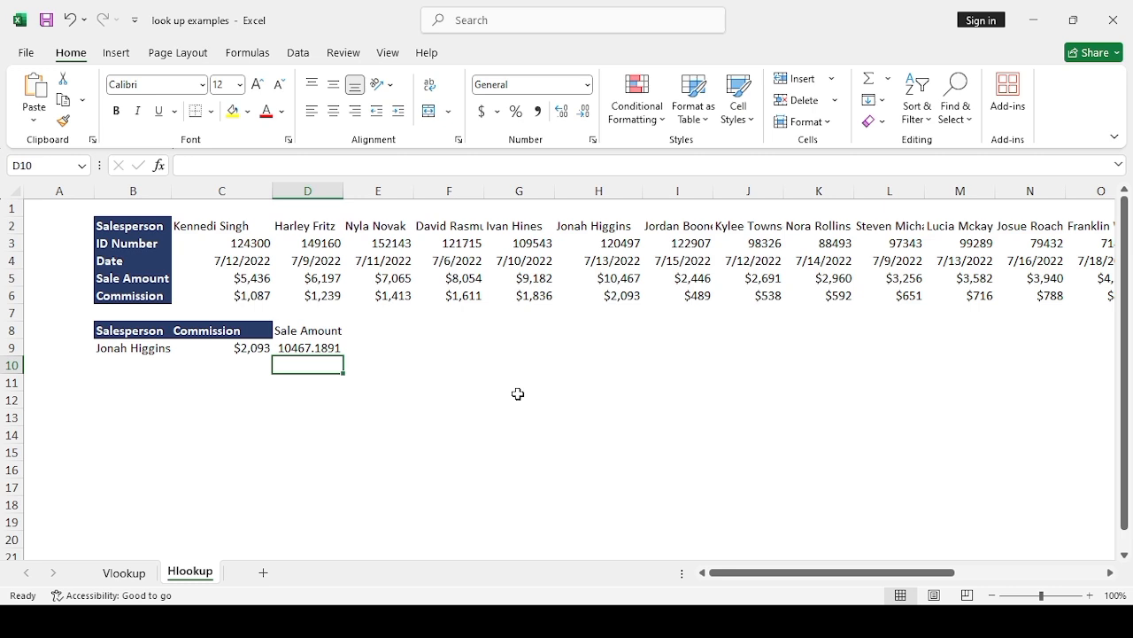
# Step: Reduce the decimals of the sale amount in D9 until it displays as a whole number
pyautogui.click(322, 351)
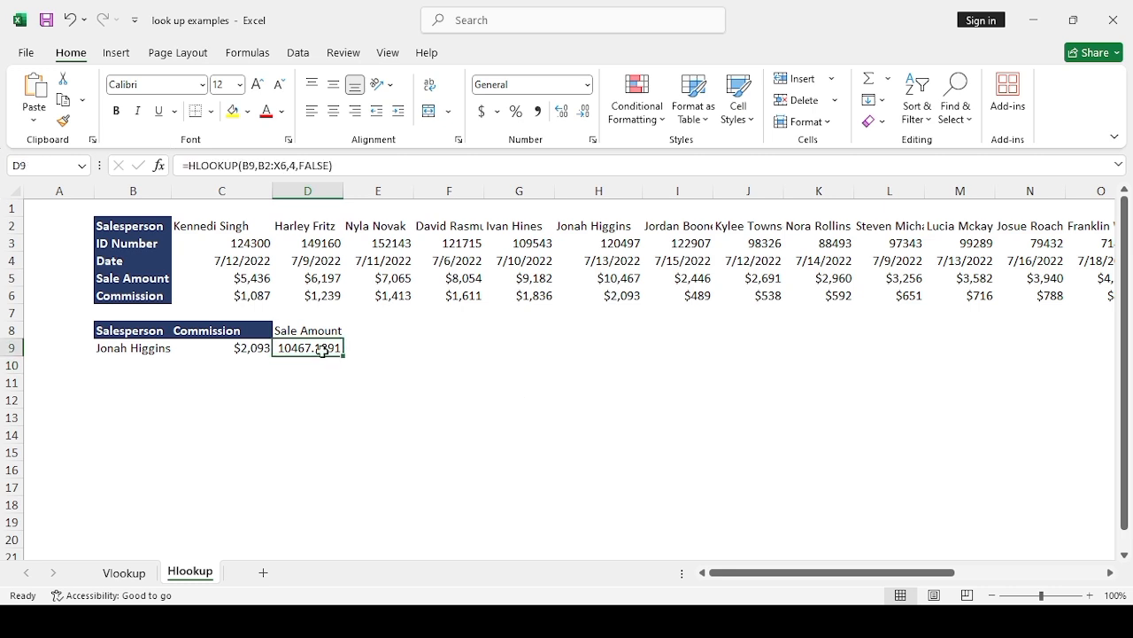
pyautogui.click(584, 114)
pyautogui.click(584, 113)
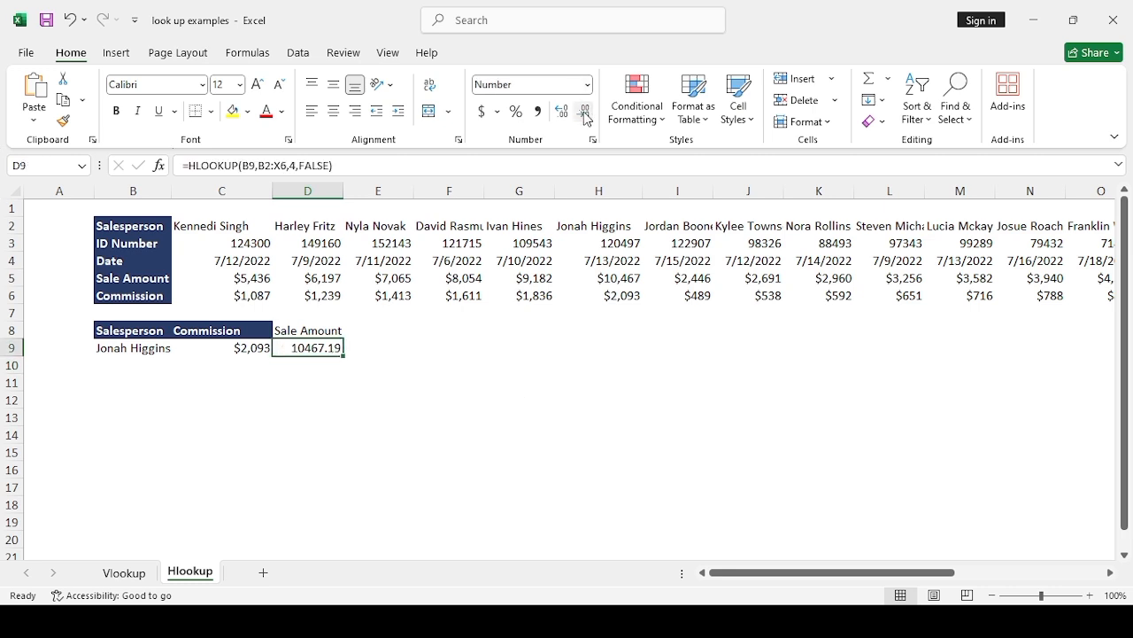
pyautogui.click(585, 114)
pyautogui.click(584, 114)
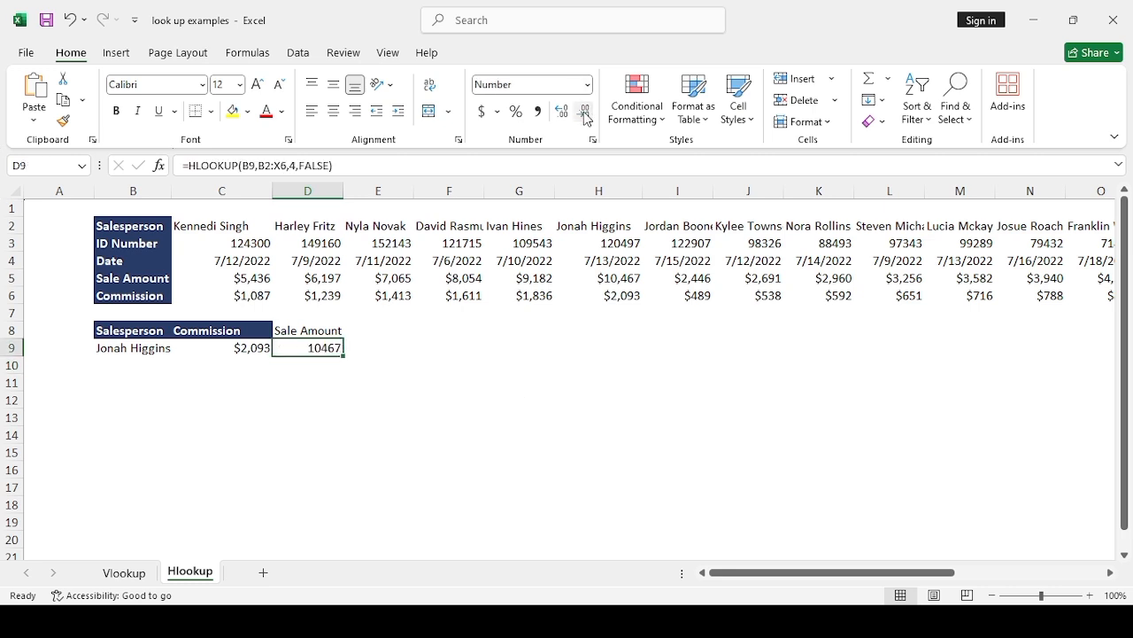
pyautogui.click(476, 344)
# Step: Add the heading "ID Number" in E8, beside the Sale Amount heading
pyautogui.click(325, 333)
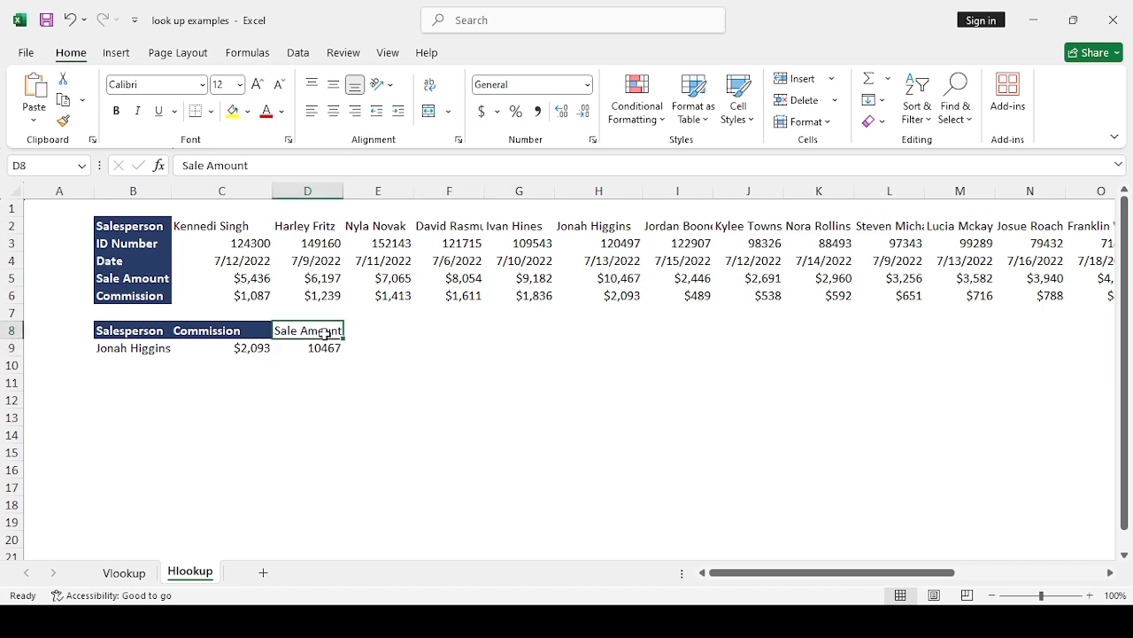
pyautogui.click(368, 331)
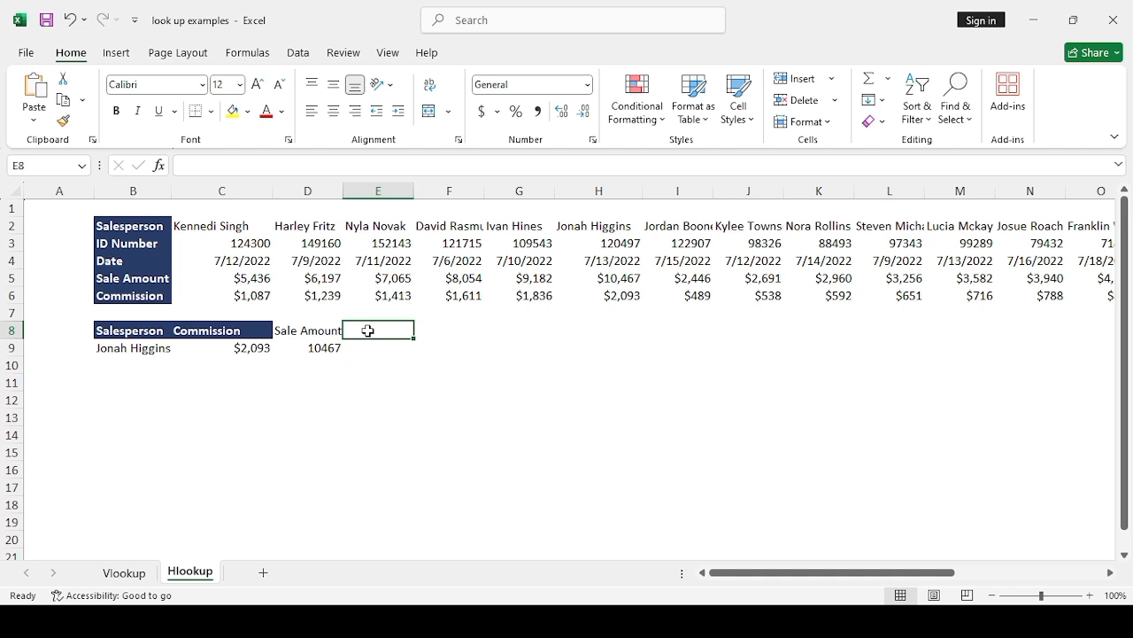
pyautogui.write('ID')
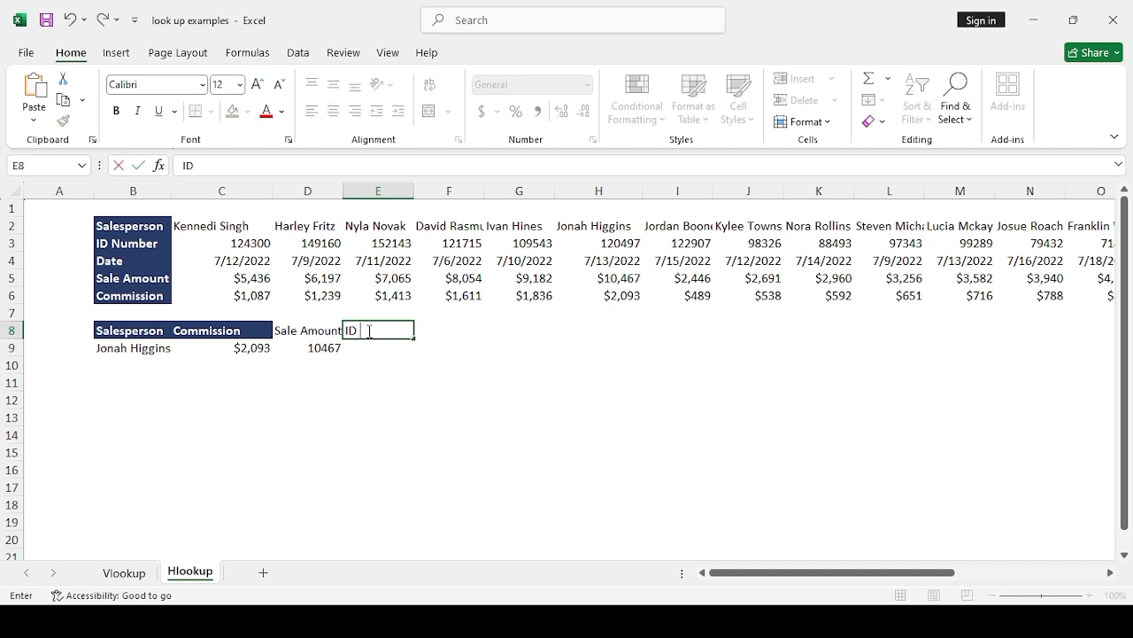
pyautogui.write(' Number')
pyautogui.press('Return')
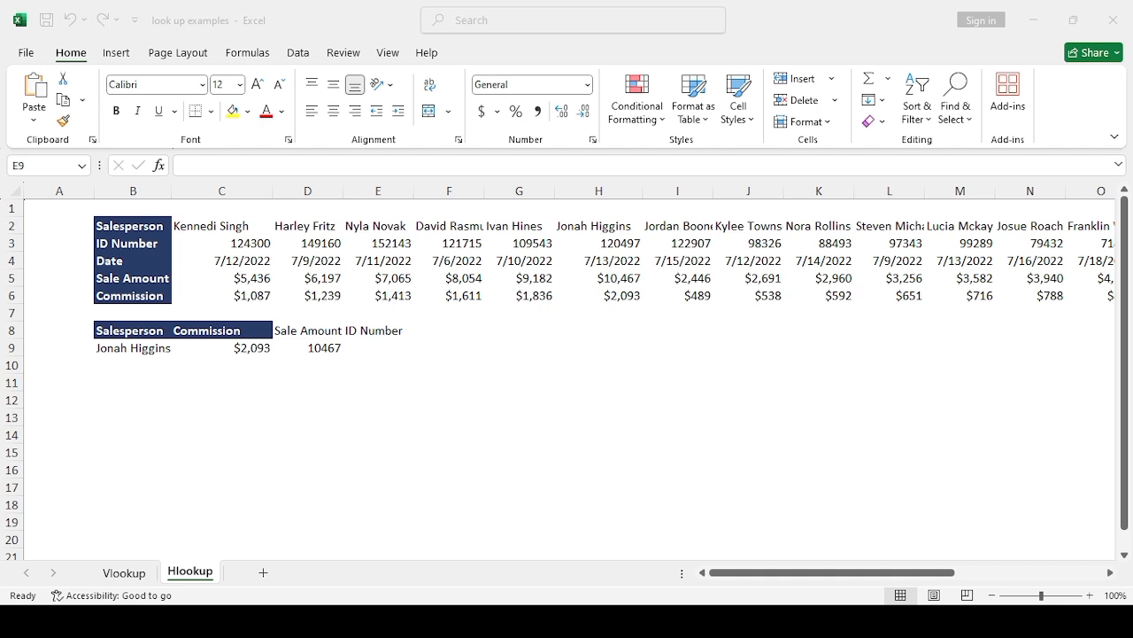
# Step: Start an HLOOKUP formula in E9 with the salesperson in B9 as the lookup value
pyautogui.click(379, 348)
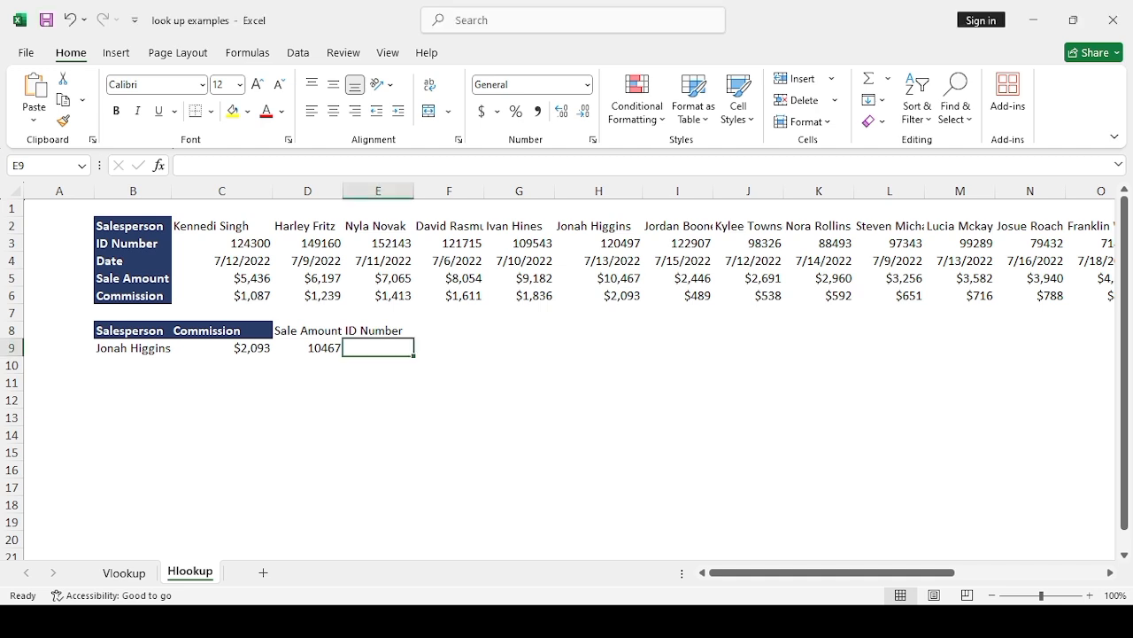
pyautogui.write('=h')
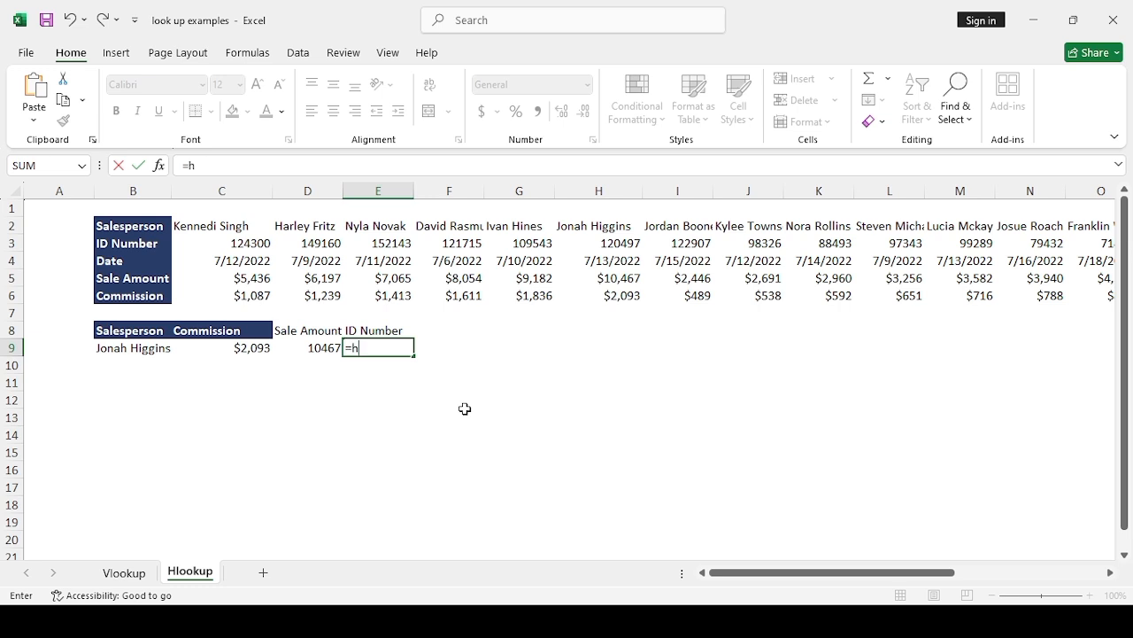
pyautogui.write('lo')
pyautogui.press('Tab')
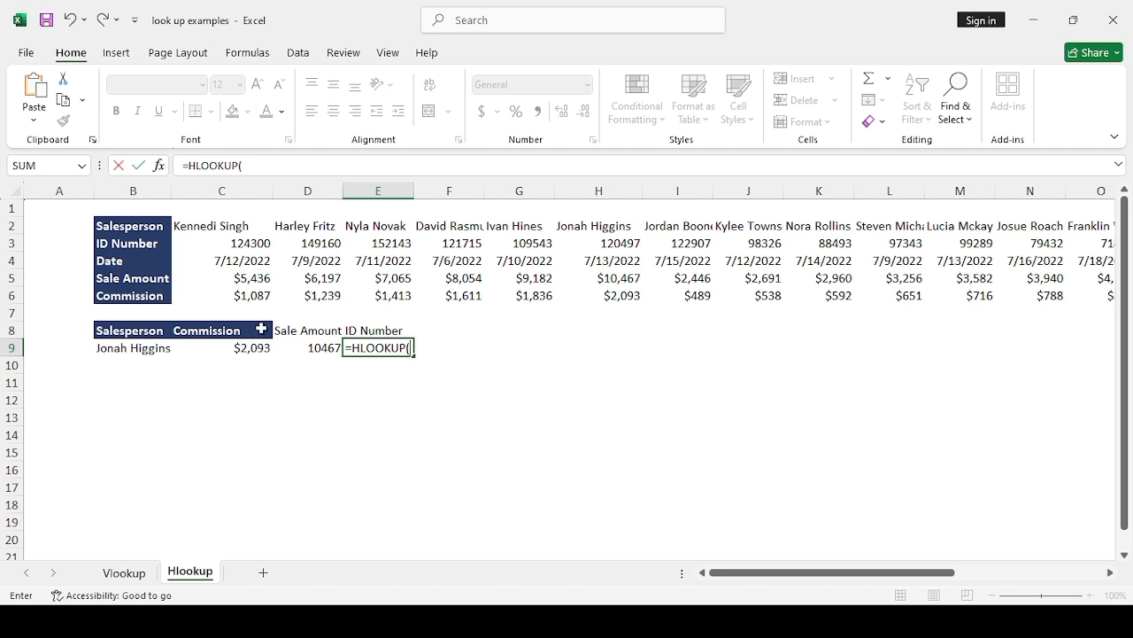
pyautogui.click(156, 350)
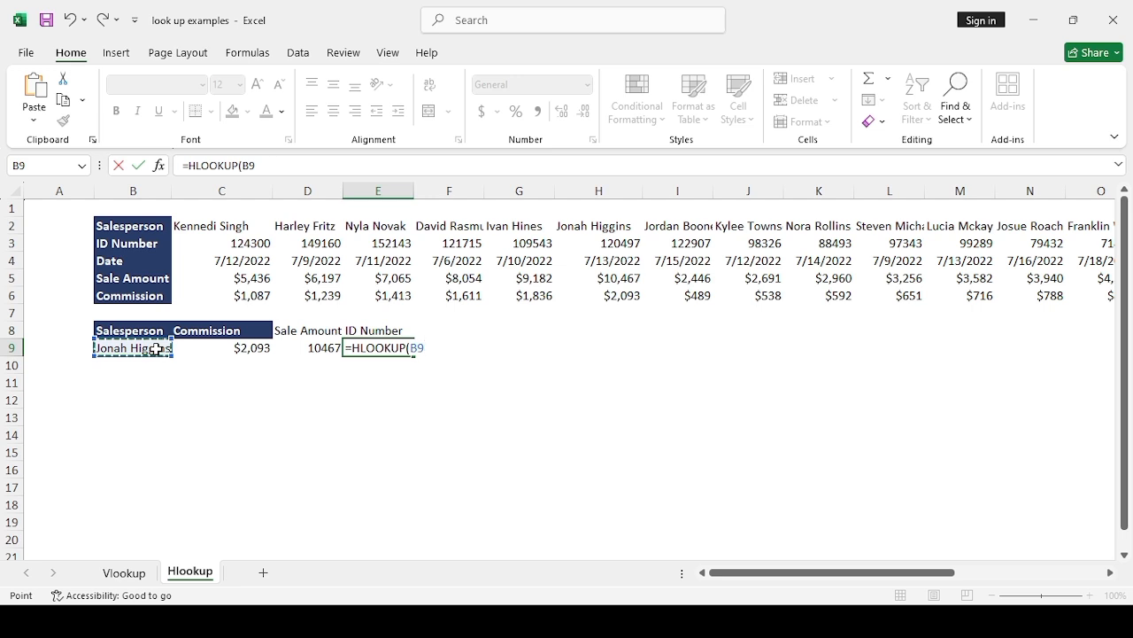
pyautogui.write('.')
pyautogui.write(',')
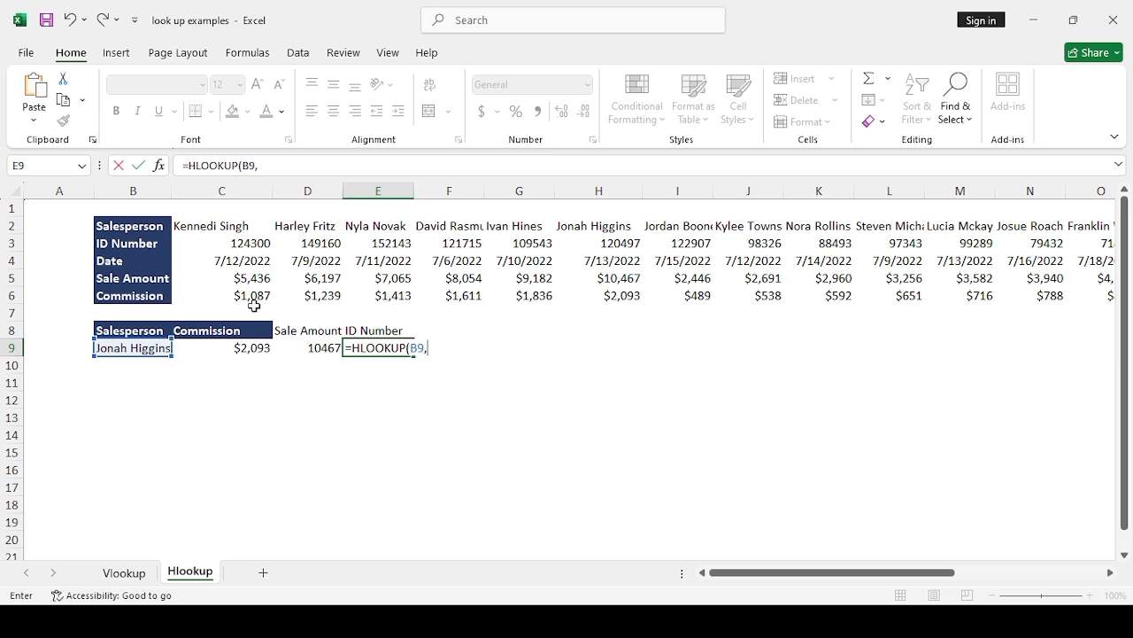
# Step: Enter b2:x6 as the table range of the HLOOKUP in E9
pyautogui.write('b2')
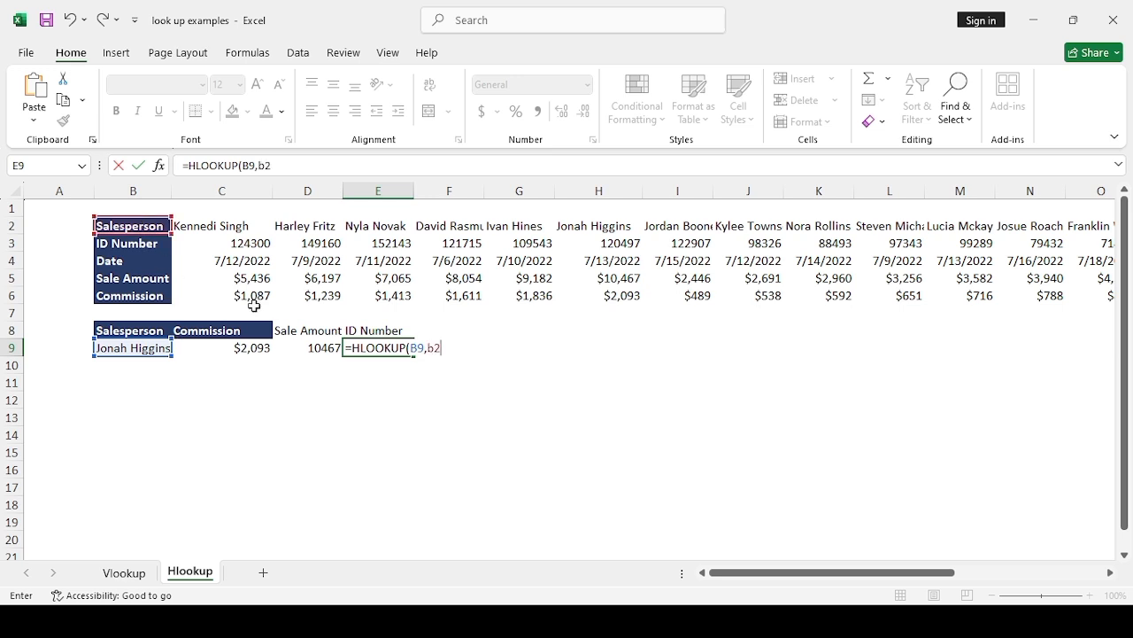
pyautogui.write(':x6')
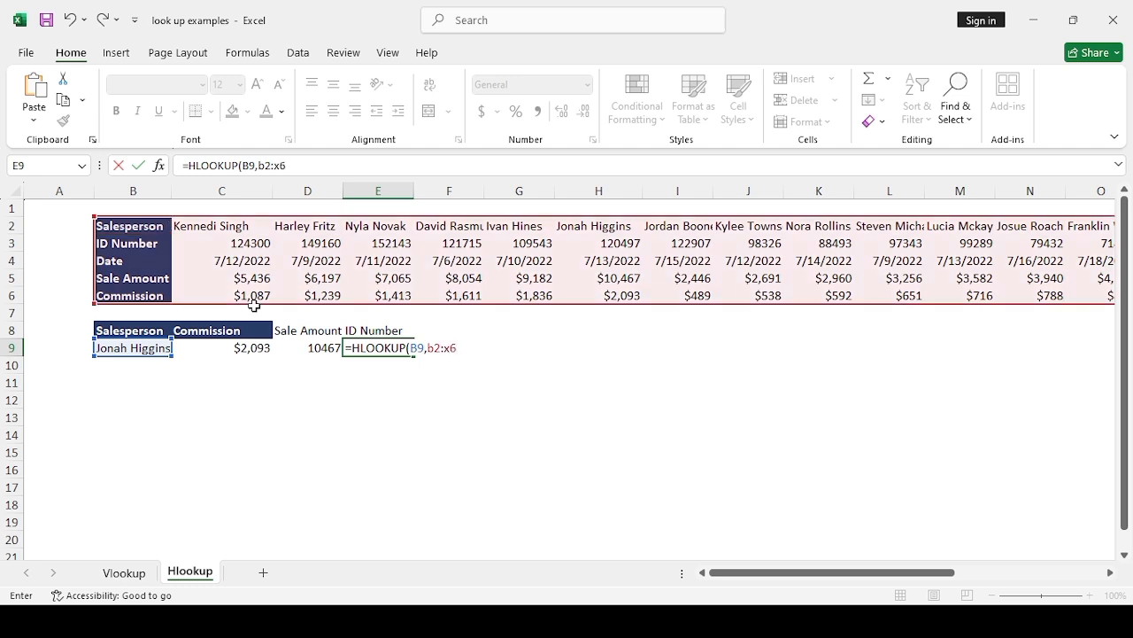
pyautogui.write(',')
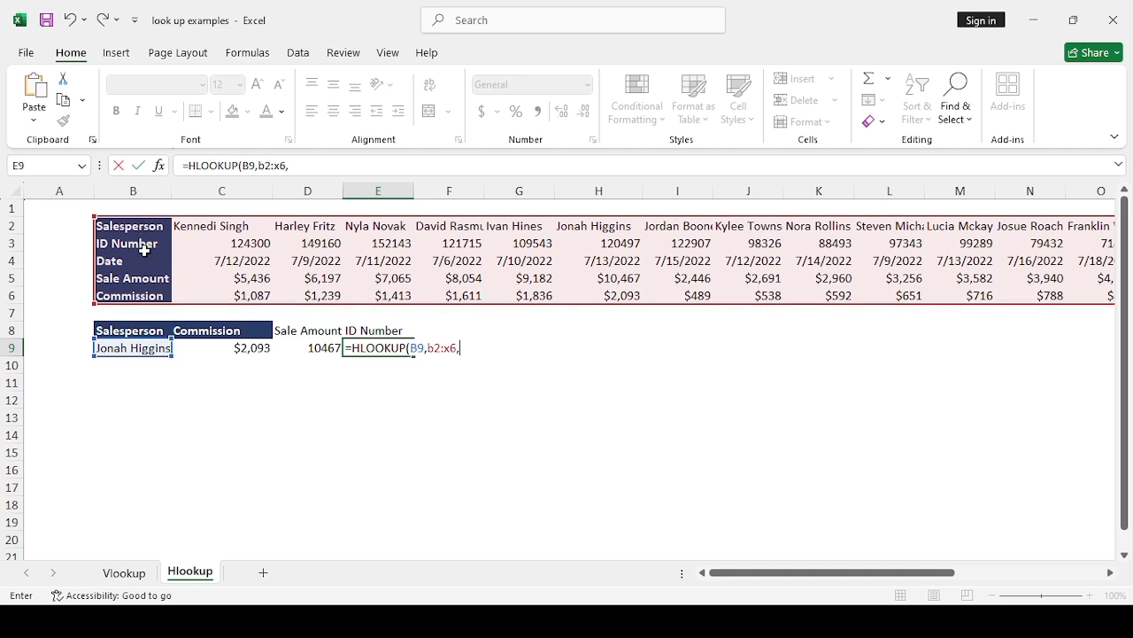
# Step: Complete the HLOOKUP in E9 with row index number 2 and FALSE for an exact match
pyautogui.write('2,FALSE')
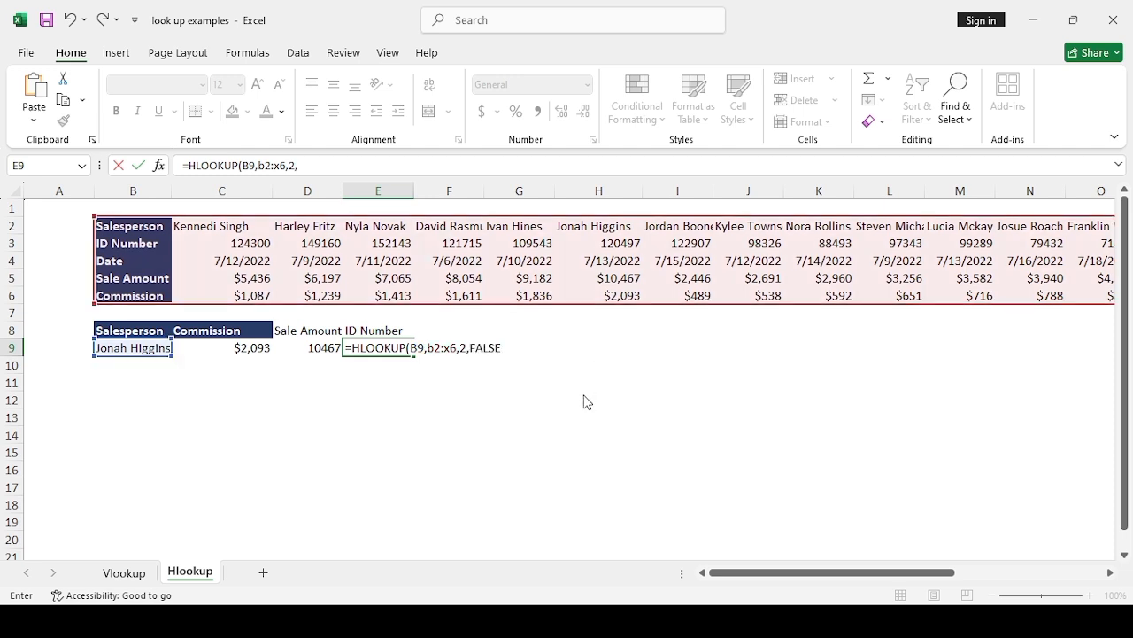
pyautogui.write(')')
pyautogui.press('Return')
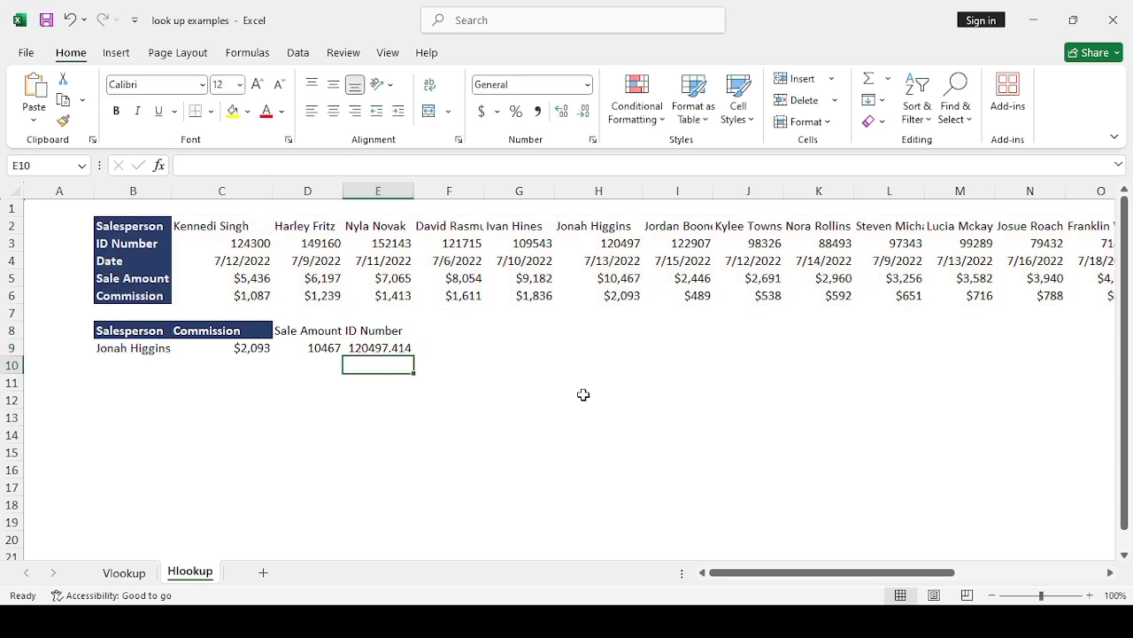
# Step: Reduce the decimals of the ID number in E9 until it displays as a whole number
pyautogui.click(377, 348)
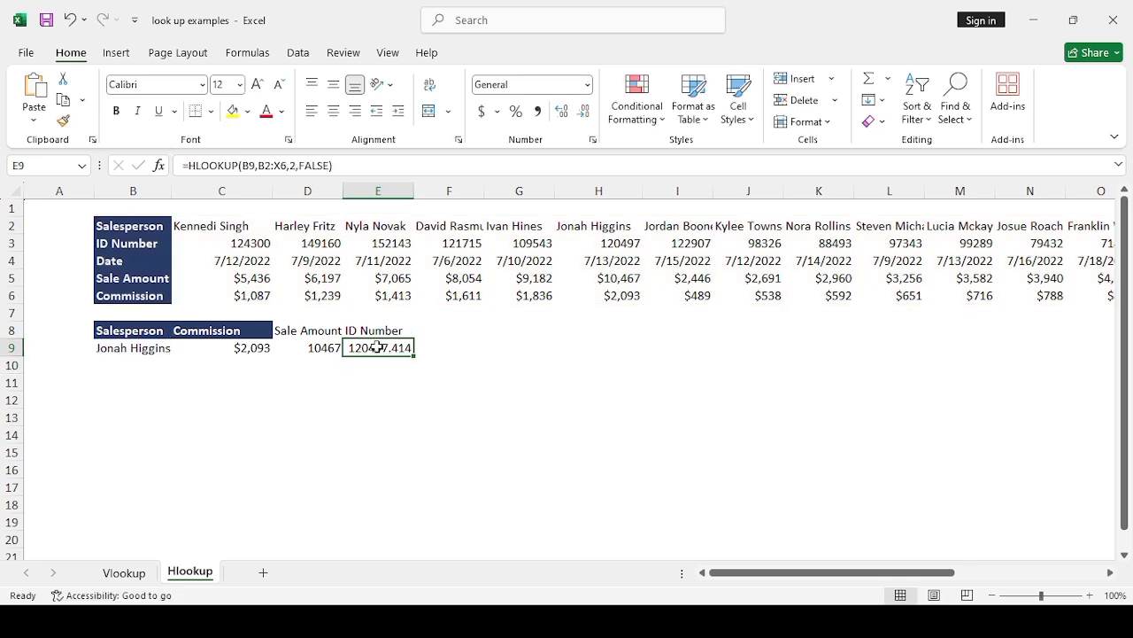
pyautogui.click(560, 113)
pyautogui.click(587, 115)
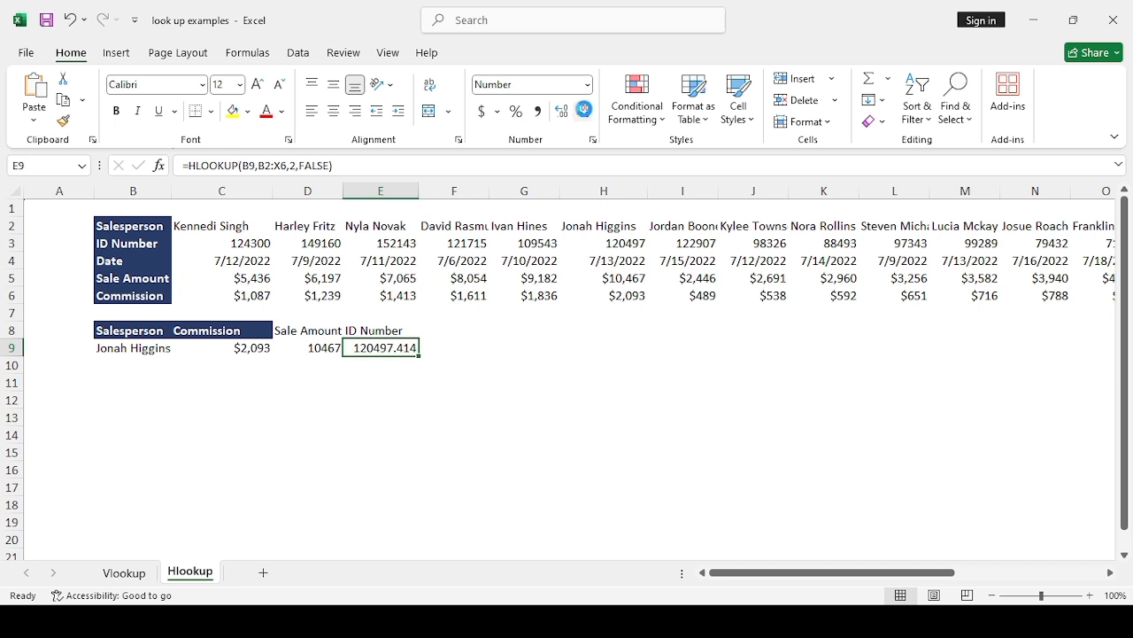
pyautogui.click(586, 115)
pyautogui.click(586, 115)
pyautogui.click(586, 116)
pyautogui.click(512, 351)
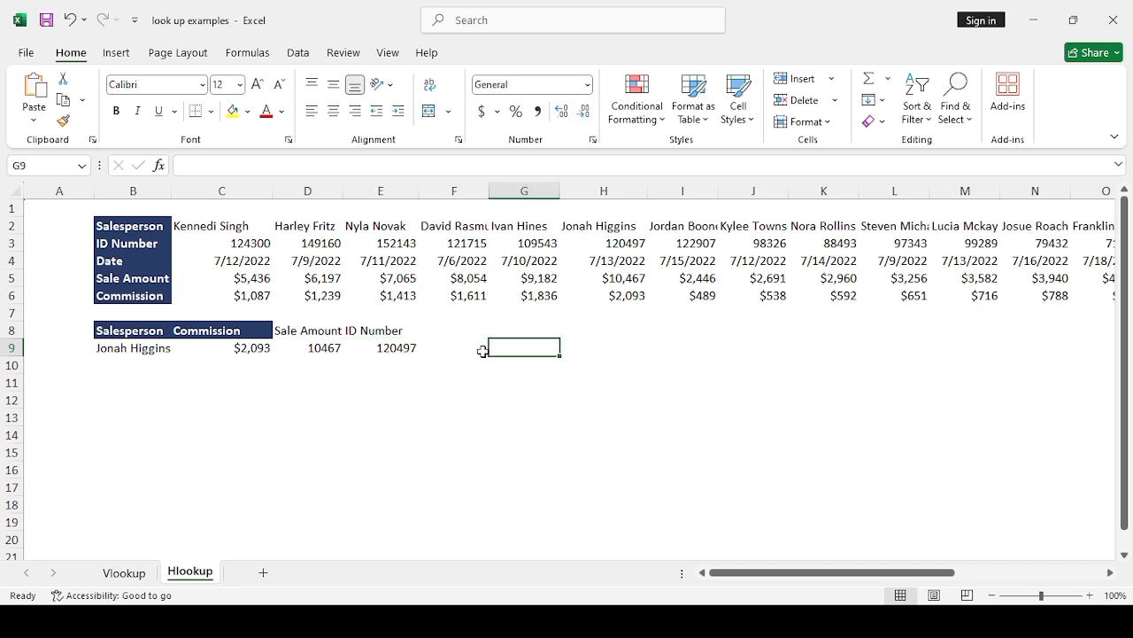
pyautogui.click(402, 350)
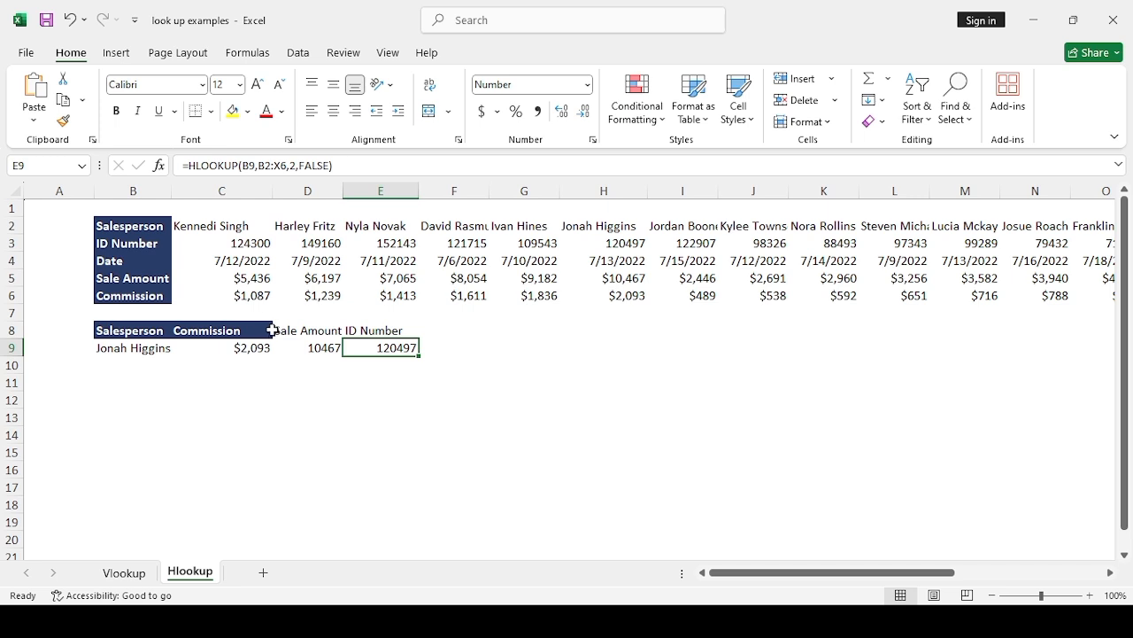
pyautogui.click(307, 377)
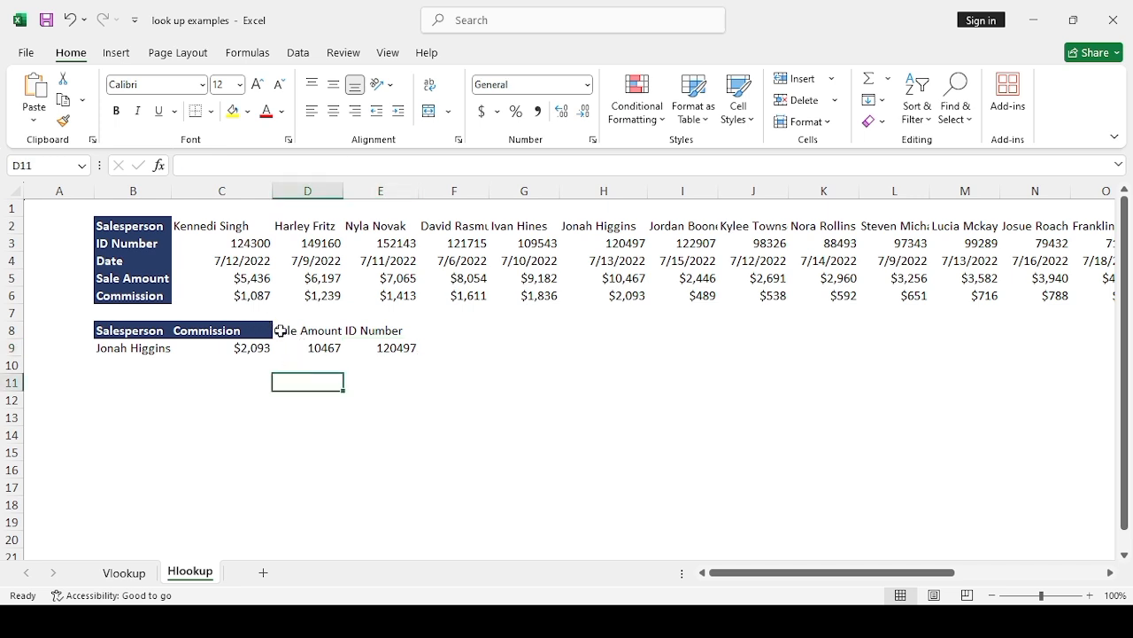
# Step: Fill the Sale Amount and ID Number headings in D8:E8 with dark blue
pyautogui.moveTo(278, 331); pyautogui.dragTo(390, 328)
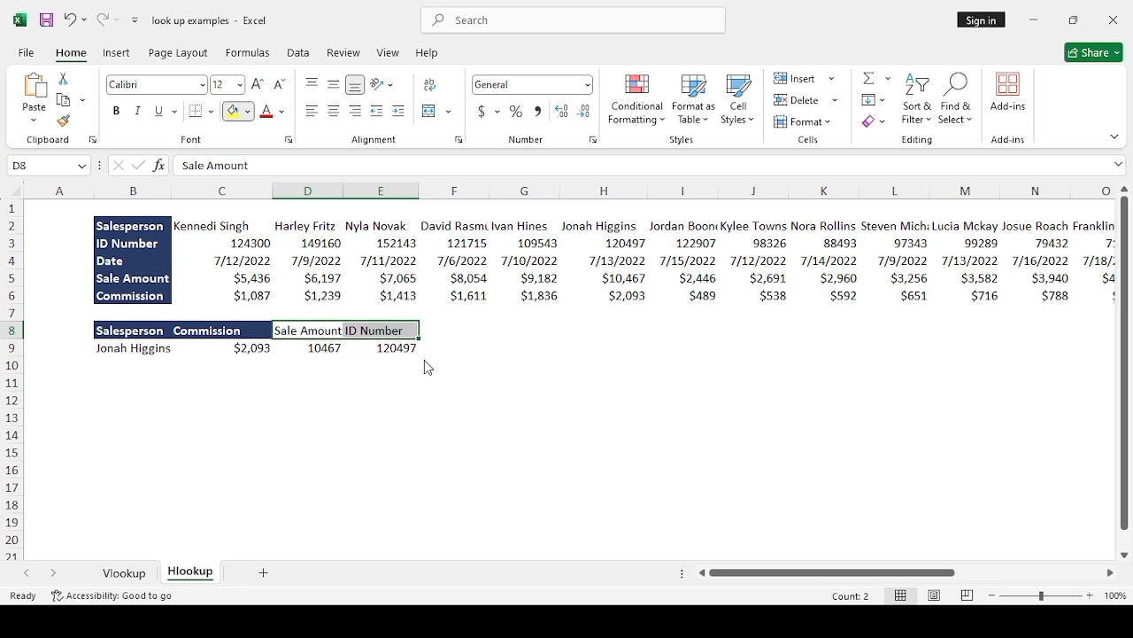
pyautogui.press('F4')
pyautogui.click(535, 363)
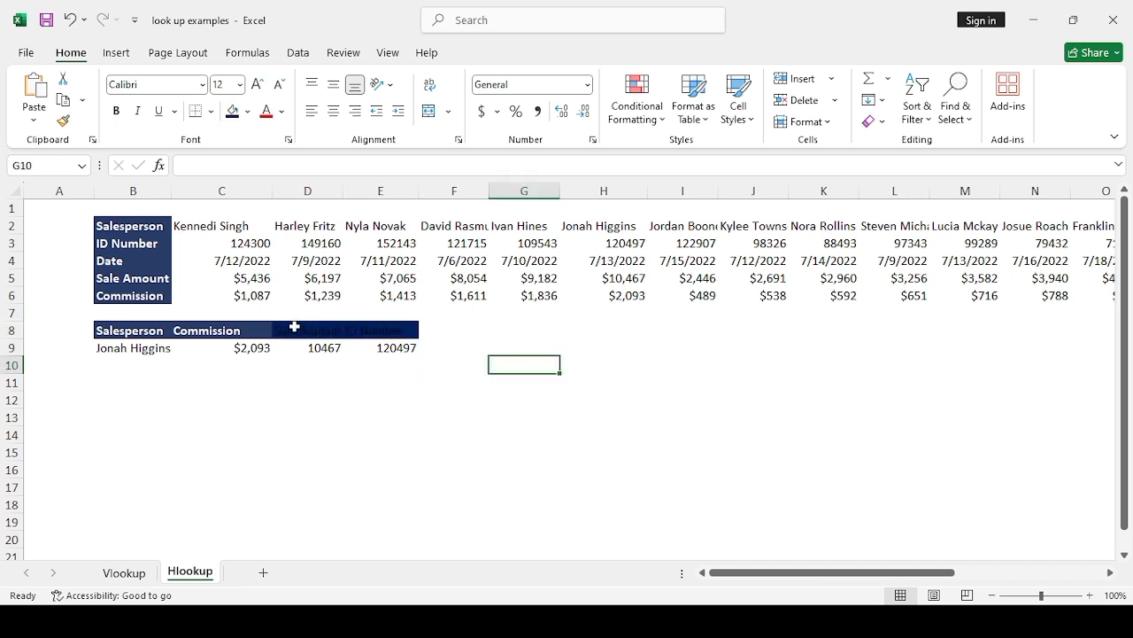
# Step: Set the font colour of the Sale Amount heading in D8 and the ID Number heading in E8 to white
pyautogui.click(290, 331)
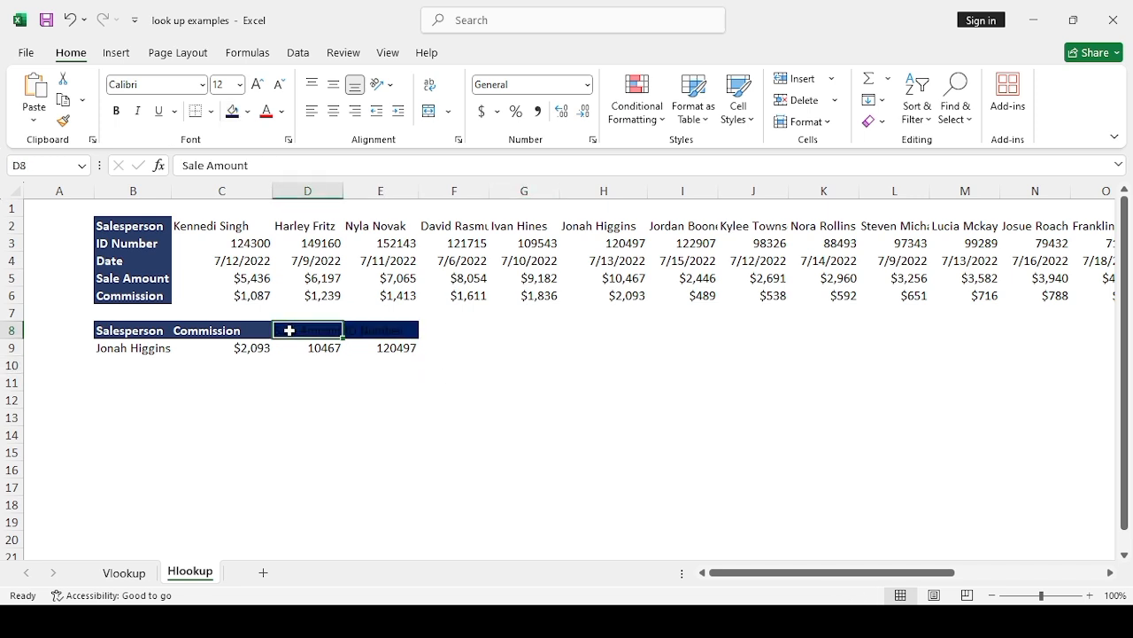
pyautogui.click(285, 110)
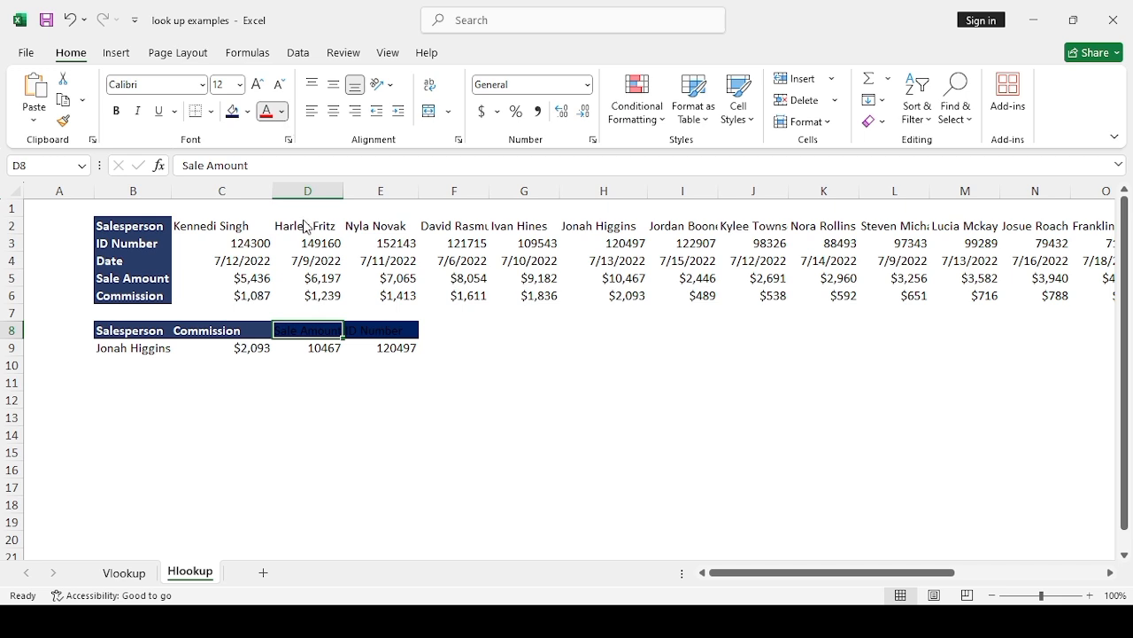
pyautogui.click(281, 228)
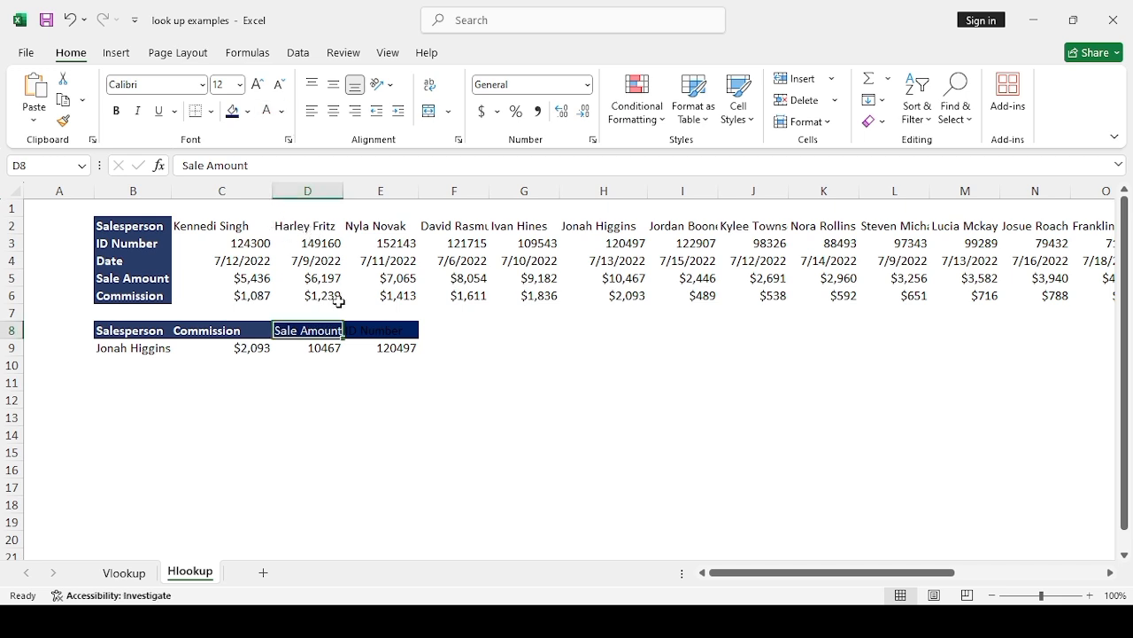
pyautogui.click(367, 334)
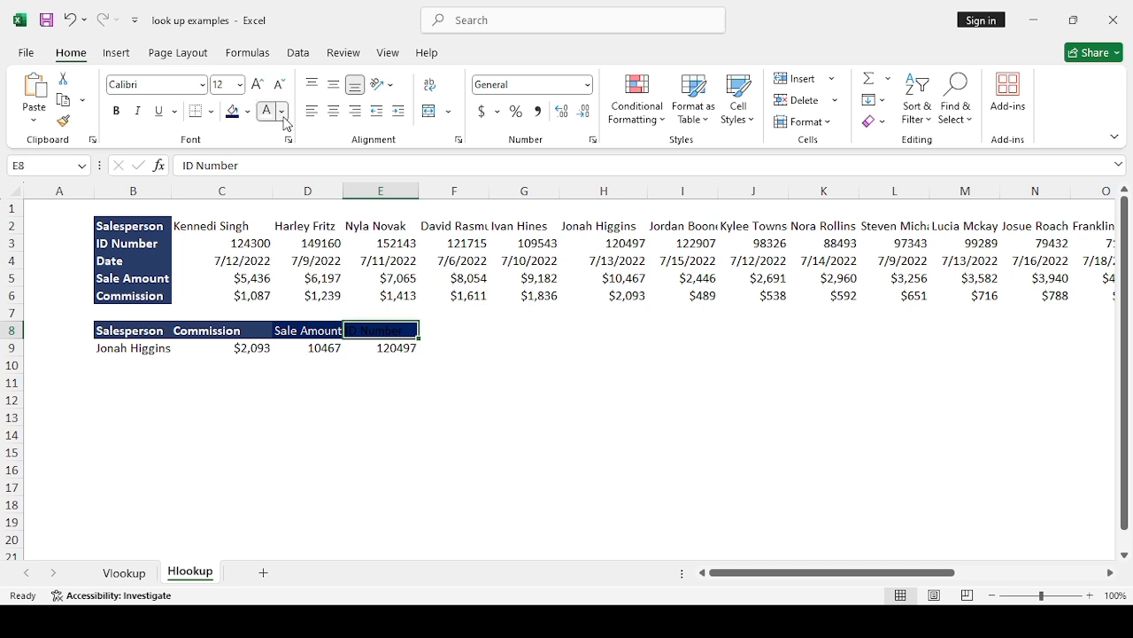
pyautogui.click(274, 221)
pyautogui.click(518, 363)
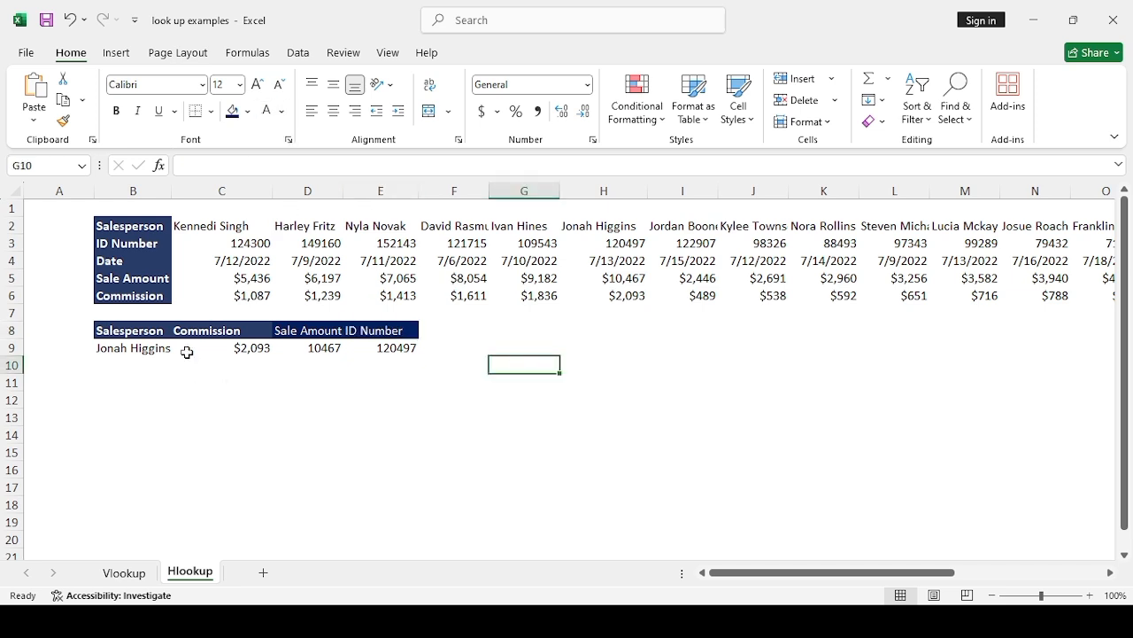
# Step: Format the sale amount in D9 as dollar Accounting with no decimal places
pyautogui.click(355, 368)
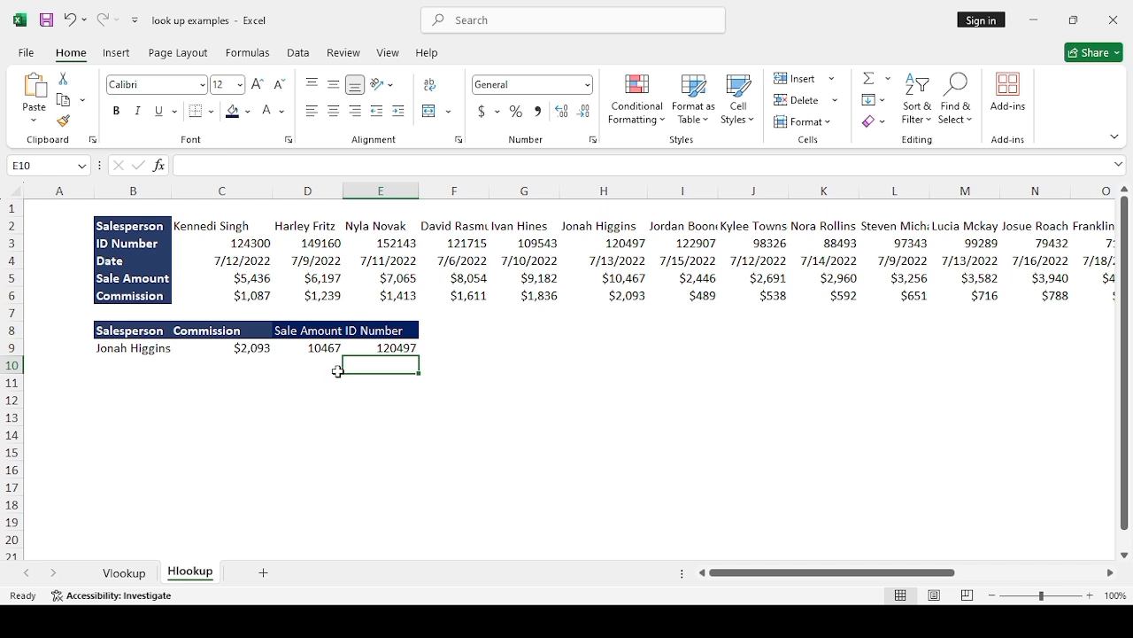
pyautogui.click(309, 350)
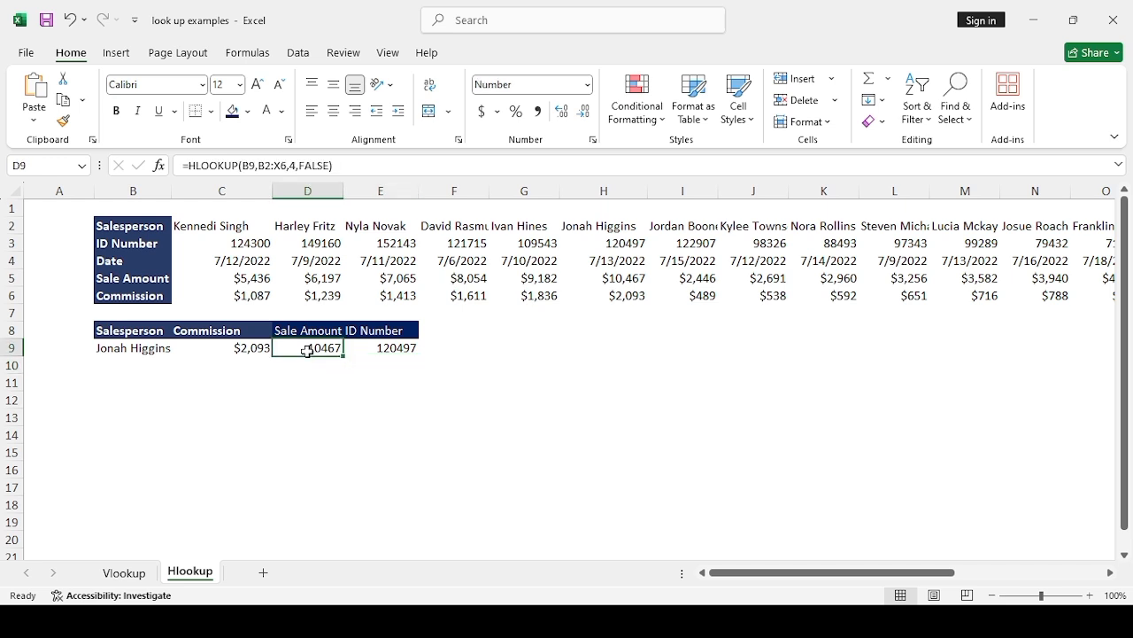
pyautogui.click(483, 111)
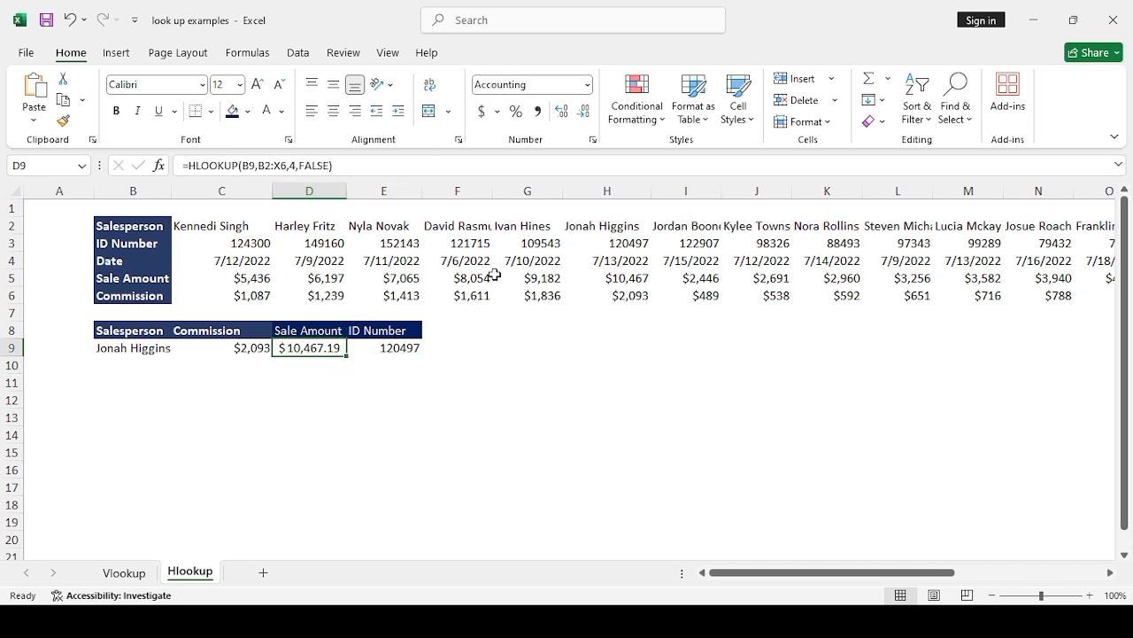
pyautogui.click(509, 326)
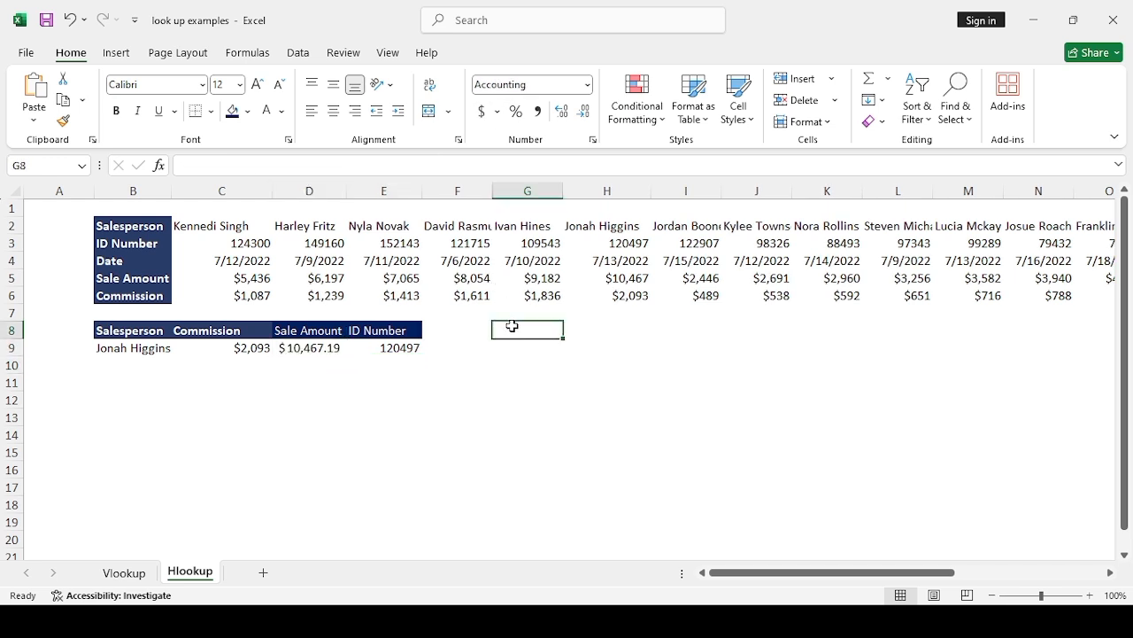
pyautogui.click(331, 344)
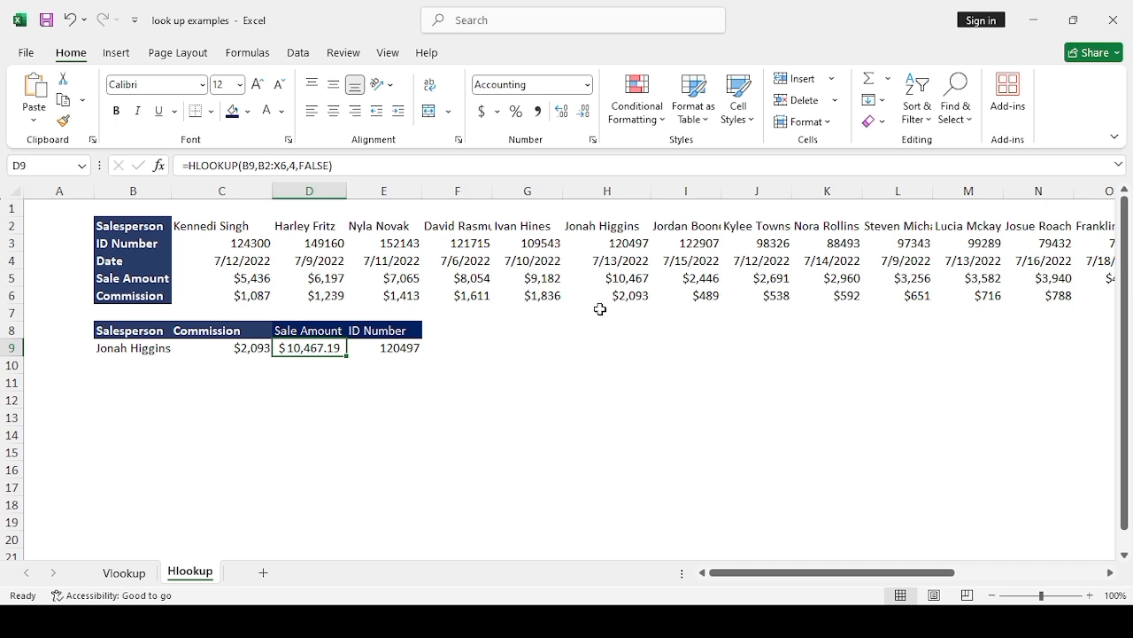
pyautogui.click(581, 114)
pyautogui.click(581, 114)
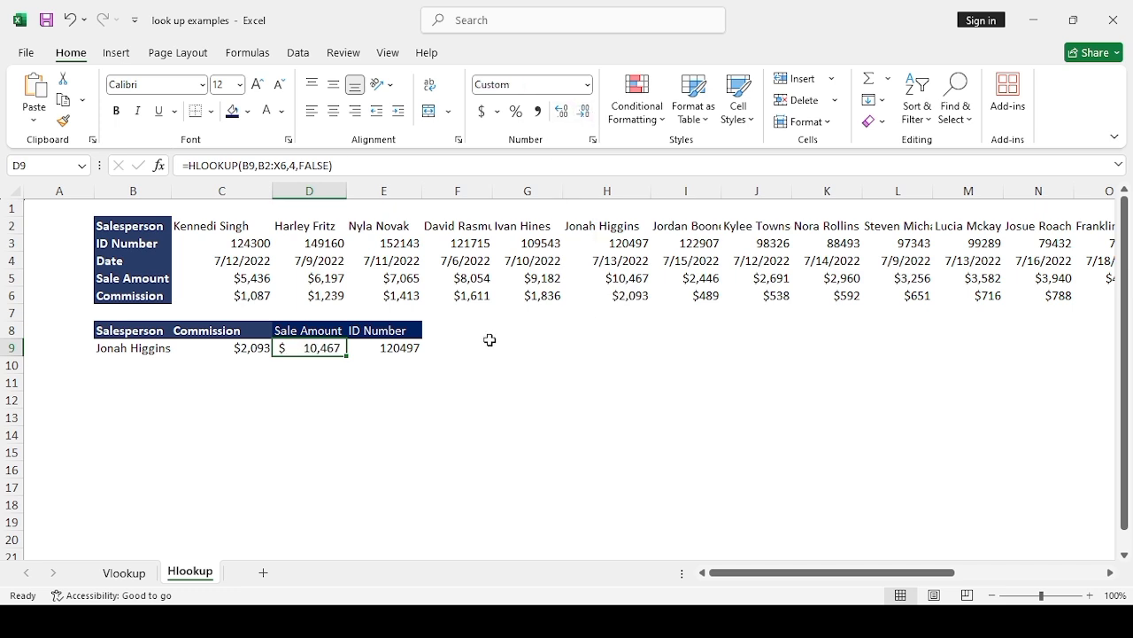
pyautogui.click(486, 377)
# Step: Test the lookups by replacing the salesperson in B9 with the full name of the salesperson in C2
pyautogui.click(147, 351)
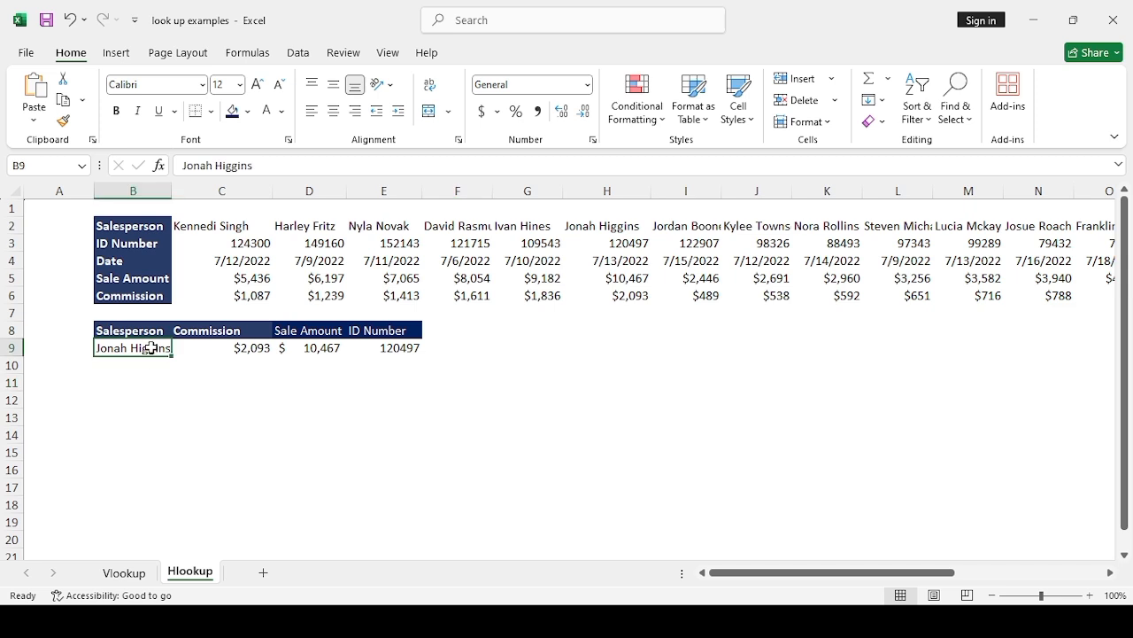
pyautogui.write('ke')
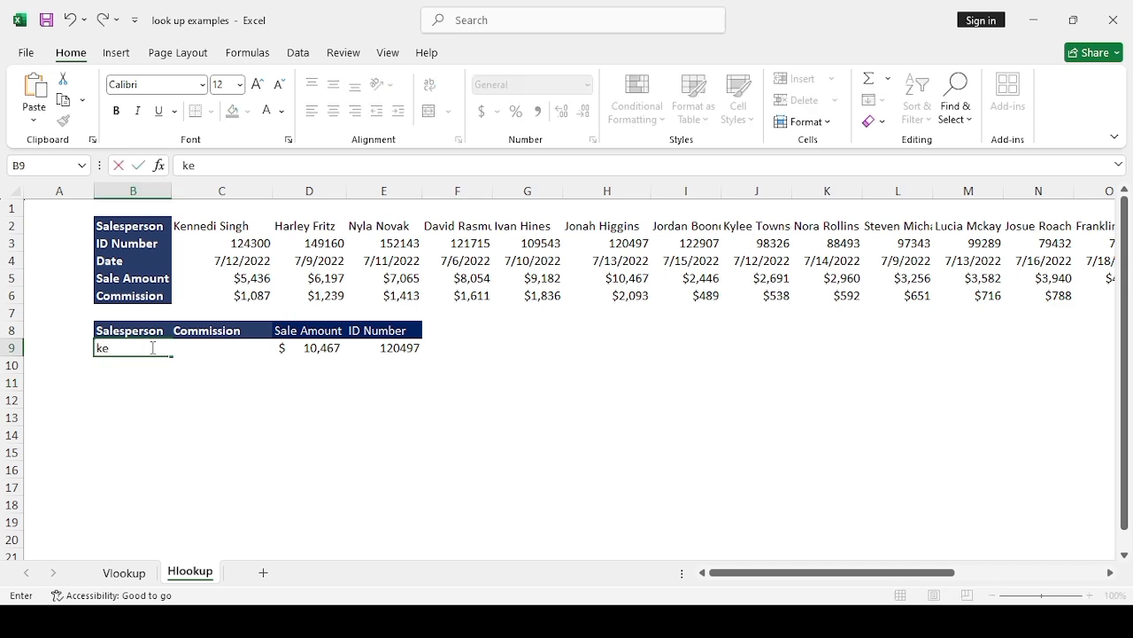
pyautogui.write('nnedi')
pyautogui.press('Return')
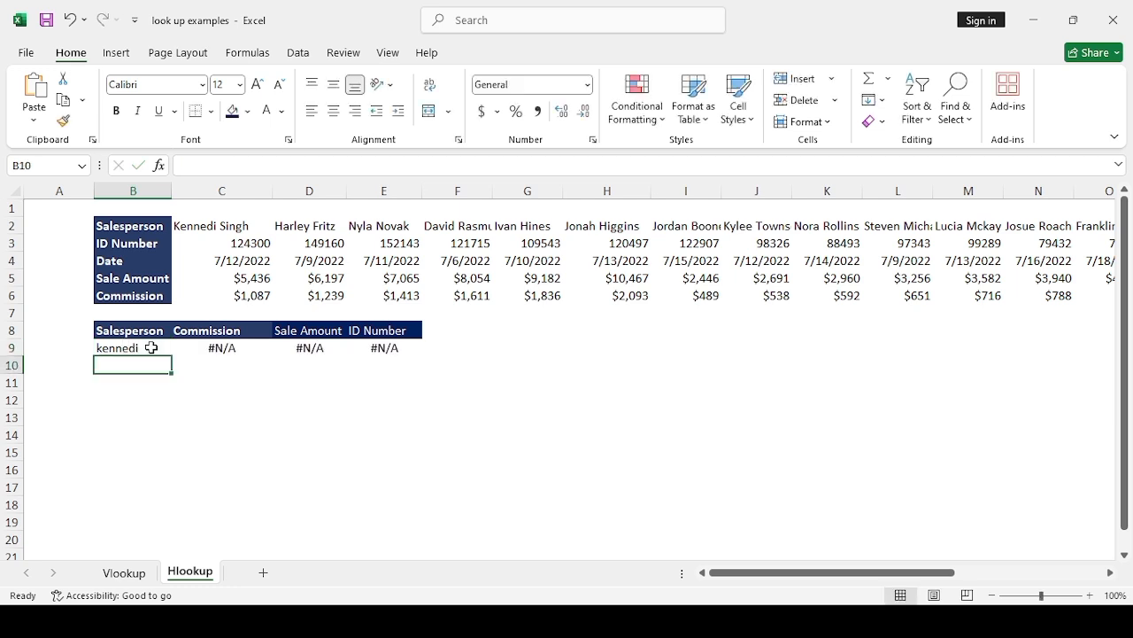
pyautogui.doubleClick(151, 348)
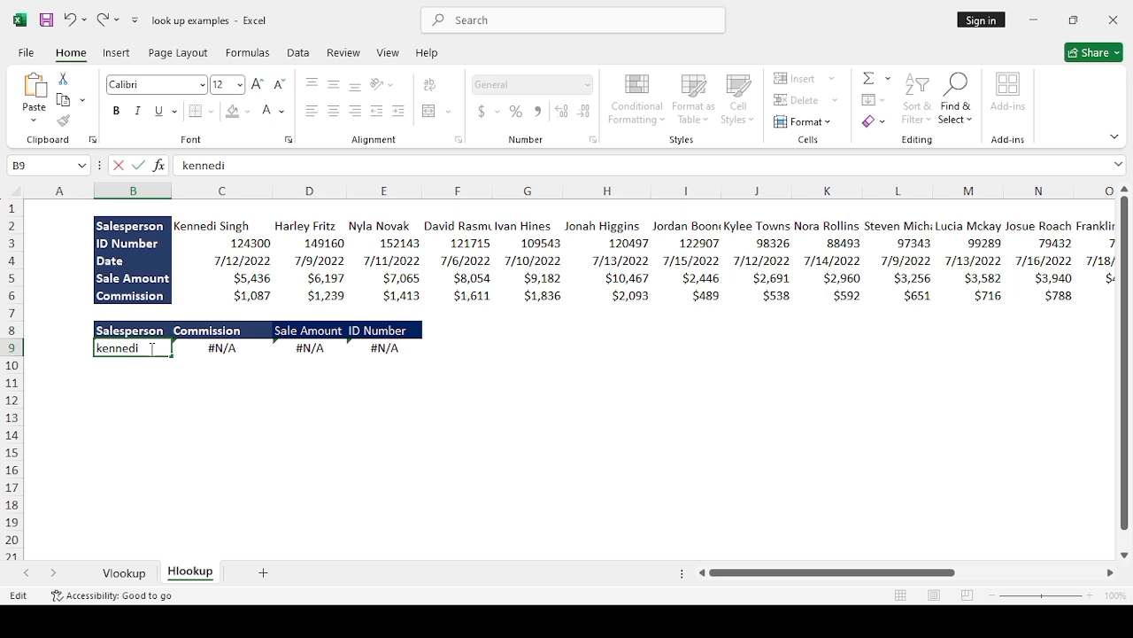
pyautogui.write('Singh')
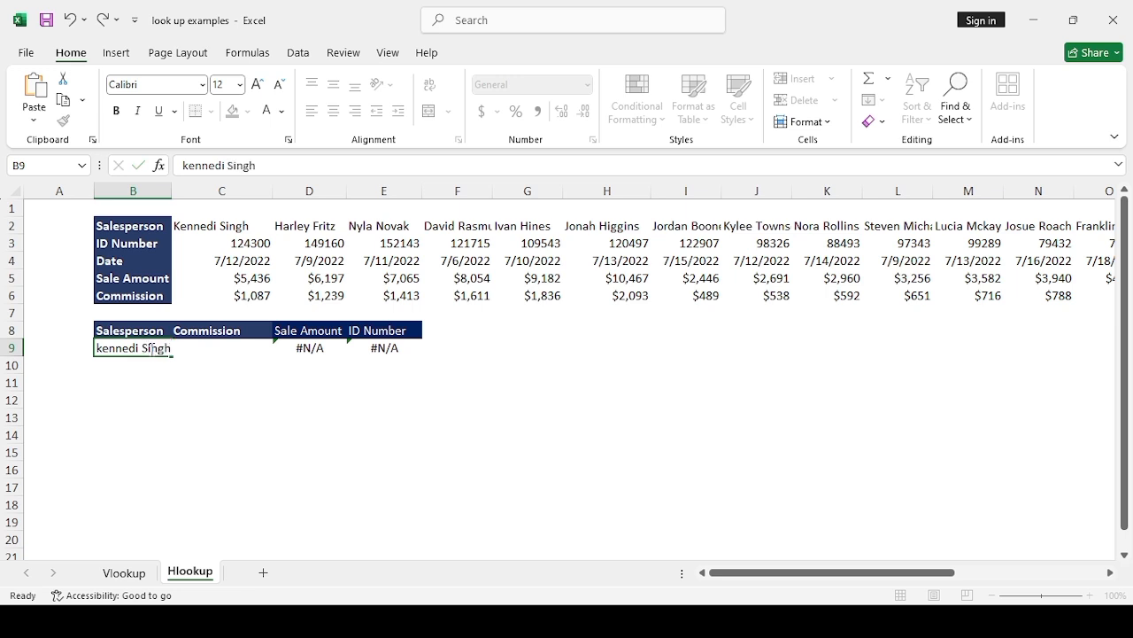
pyautogui.press('Return')
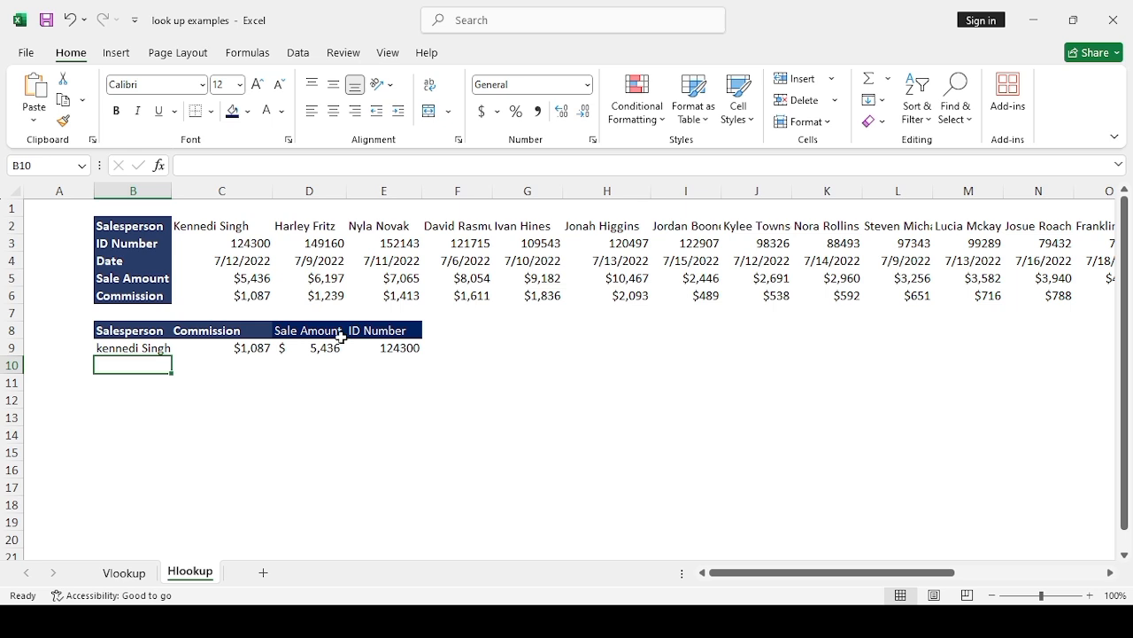